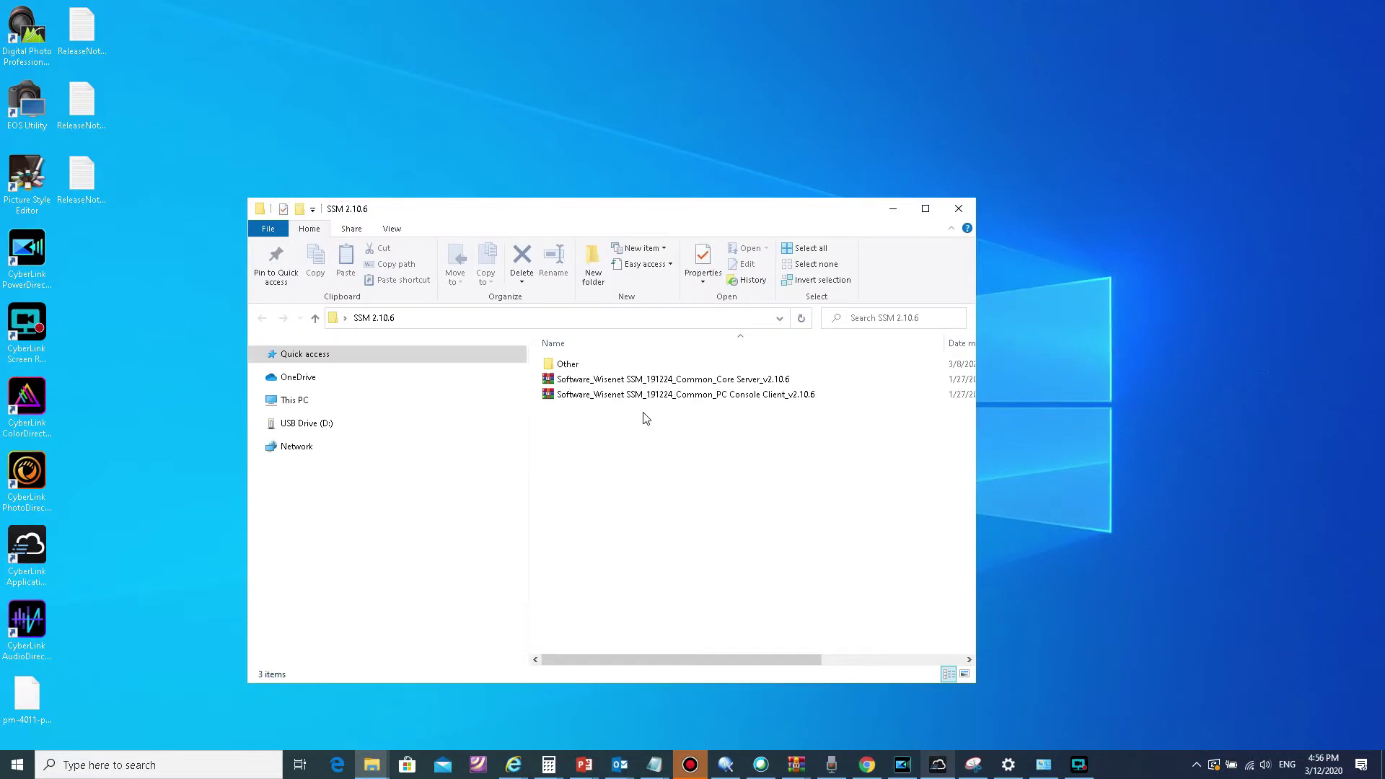
Step: Open the Core Server archive in WinRAR and dismiss the licence reminder
click(662, 381)
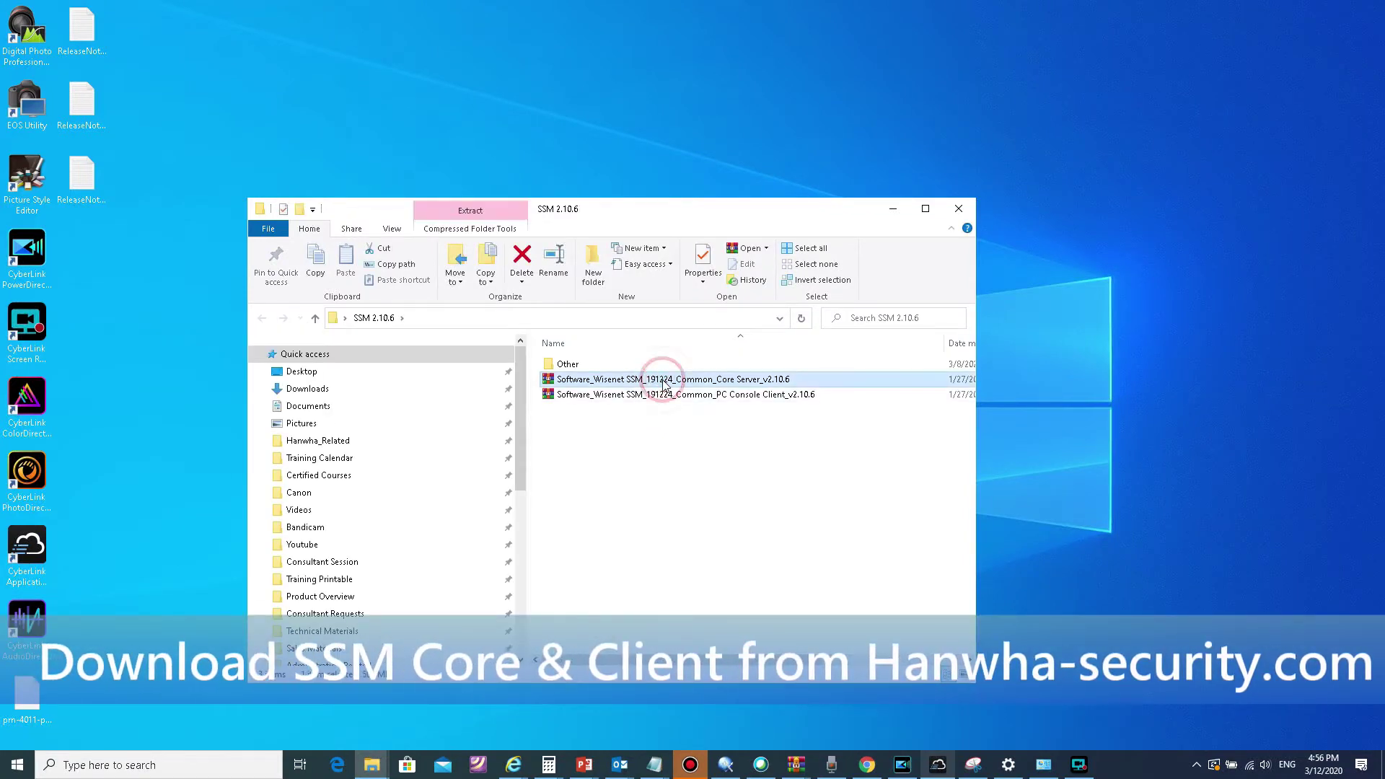
click(665, 396)
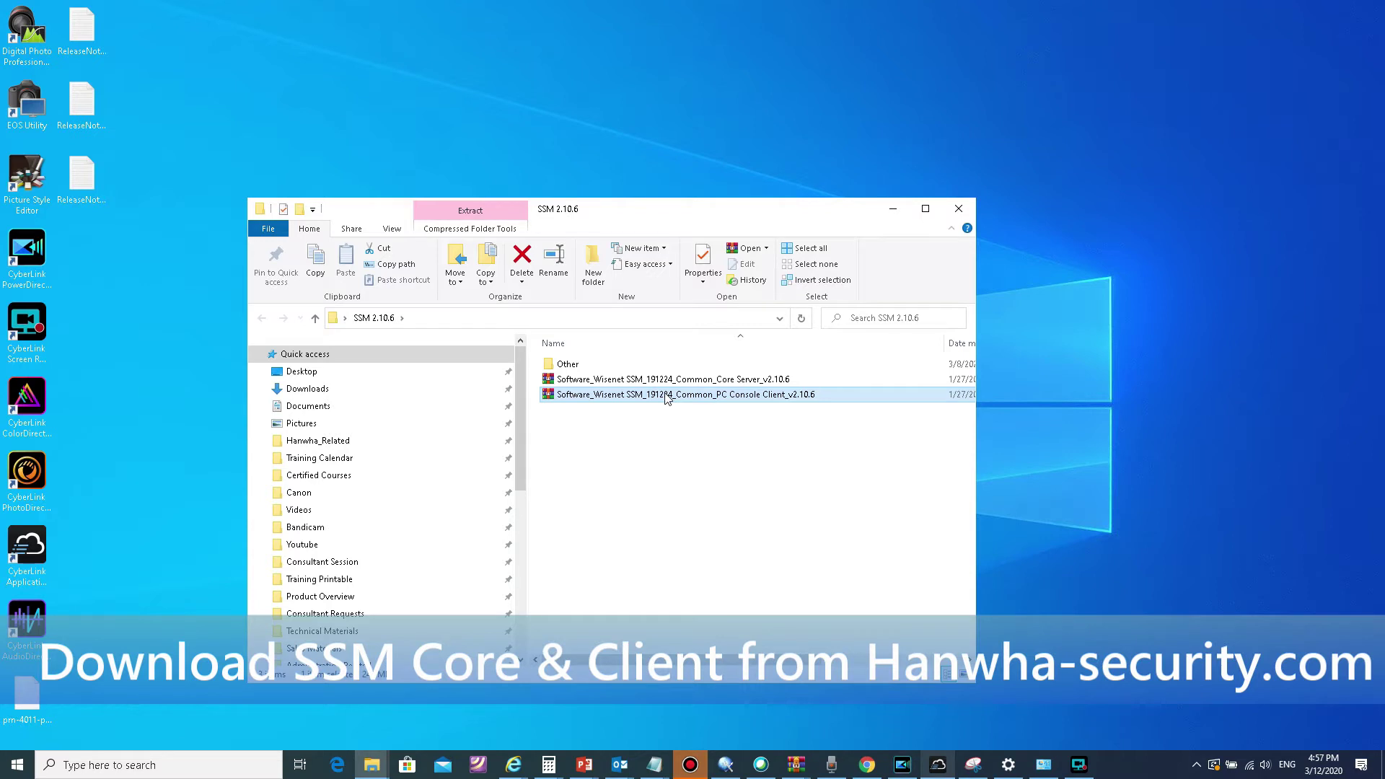
click(669, 380)
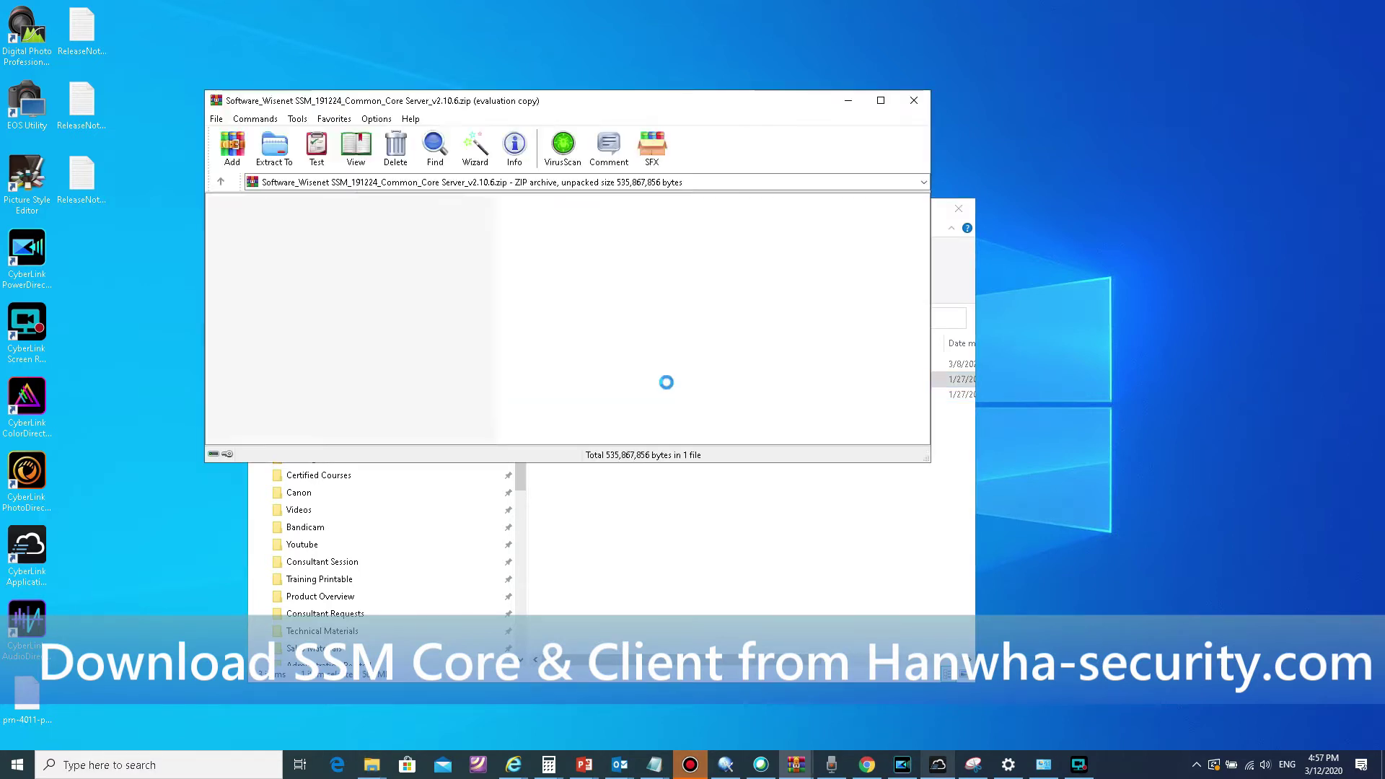
click(669, 289)
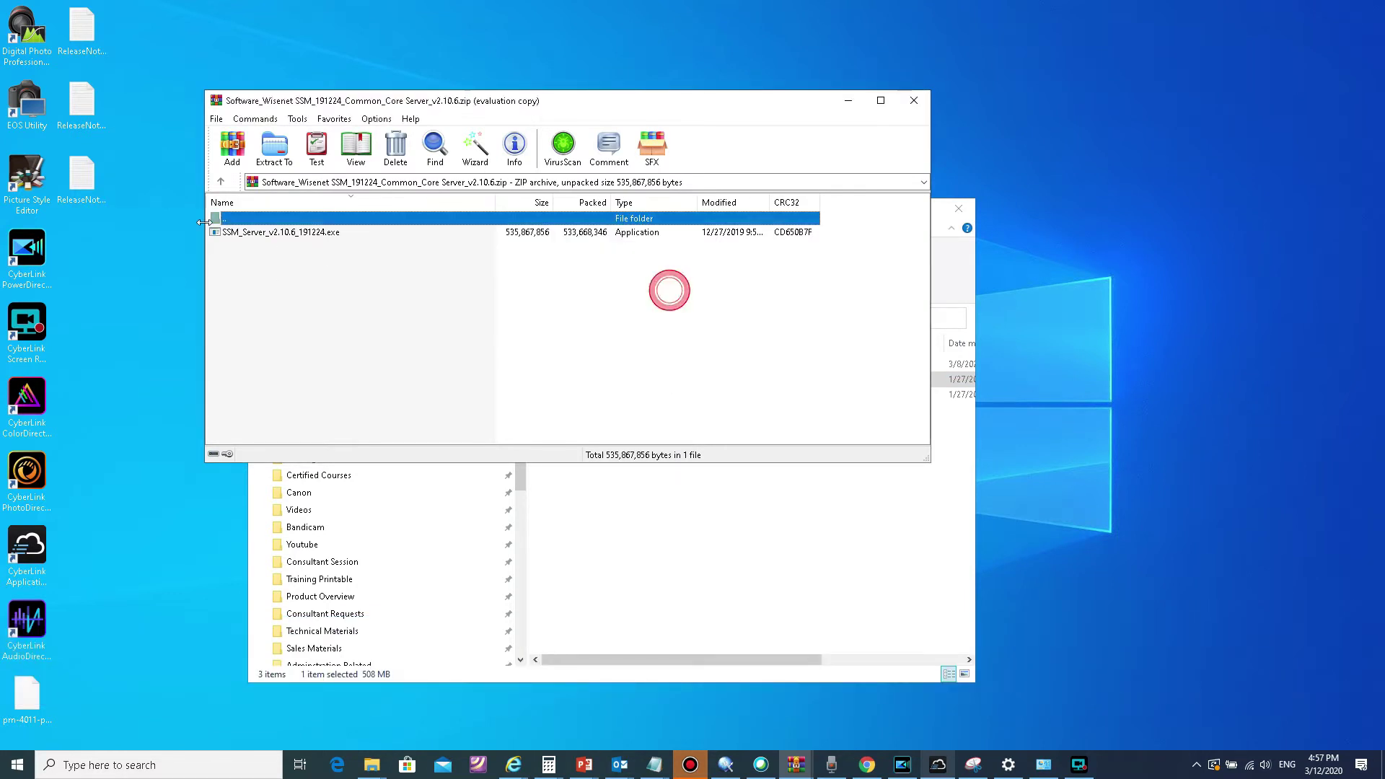
Step: Launch SSM_Server_v2.10.6_191224.exe from the archive and minimize the WinRAR window
click(236, 233)
double_click(236, 233)
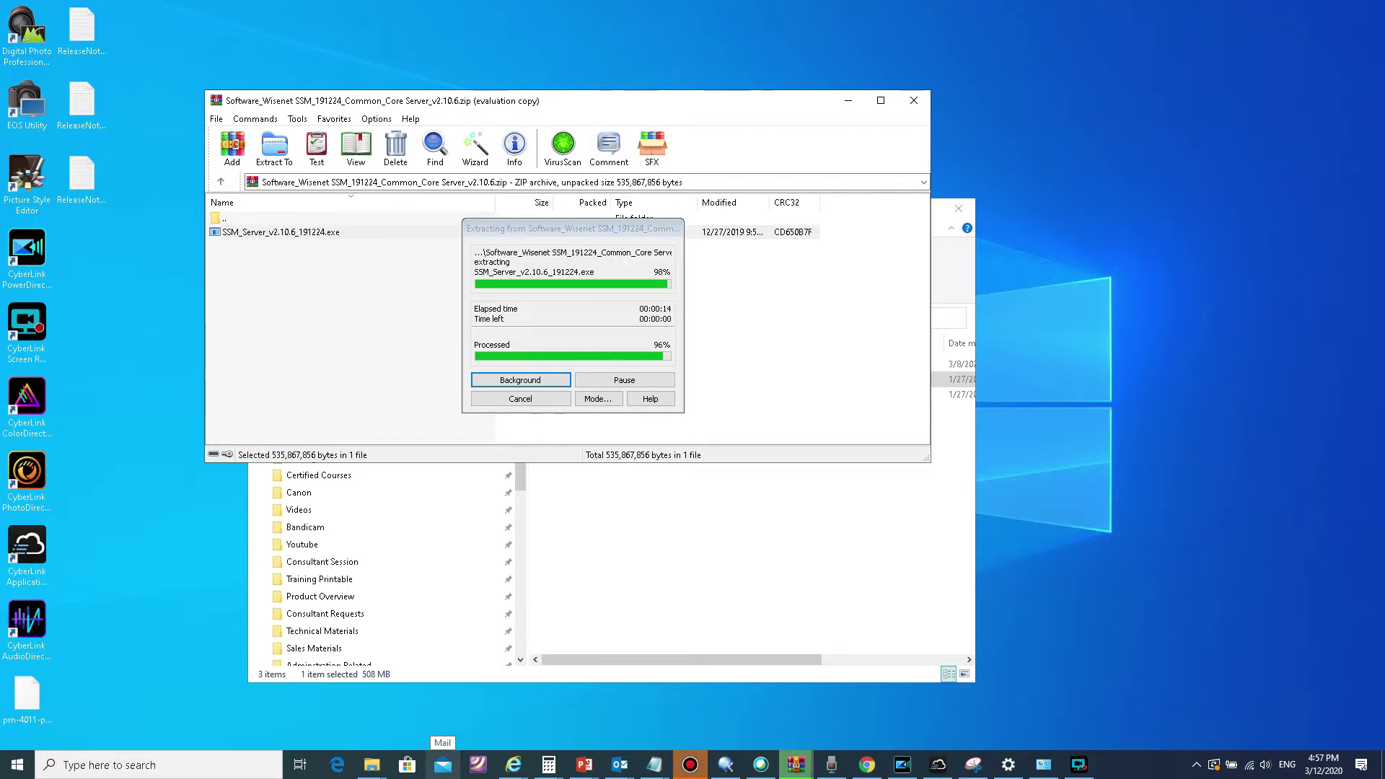
click(848, 101)
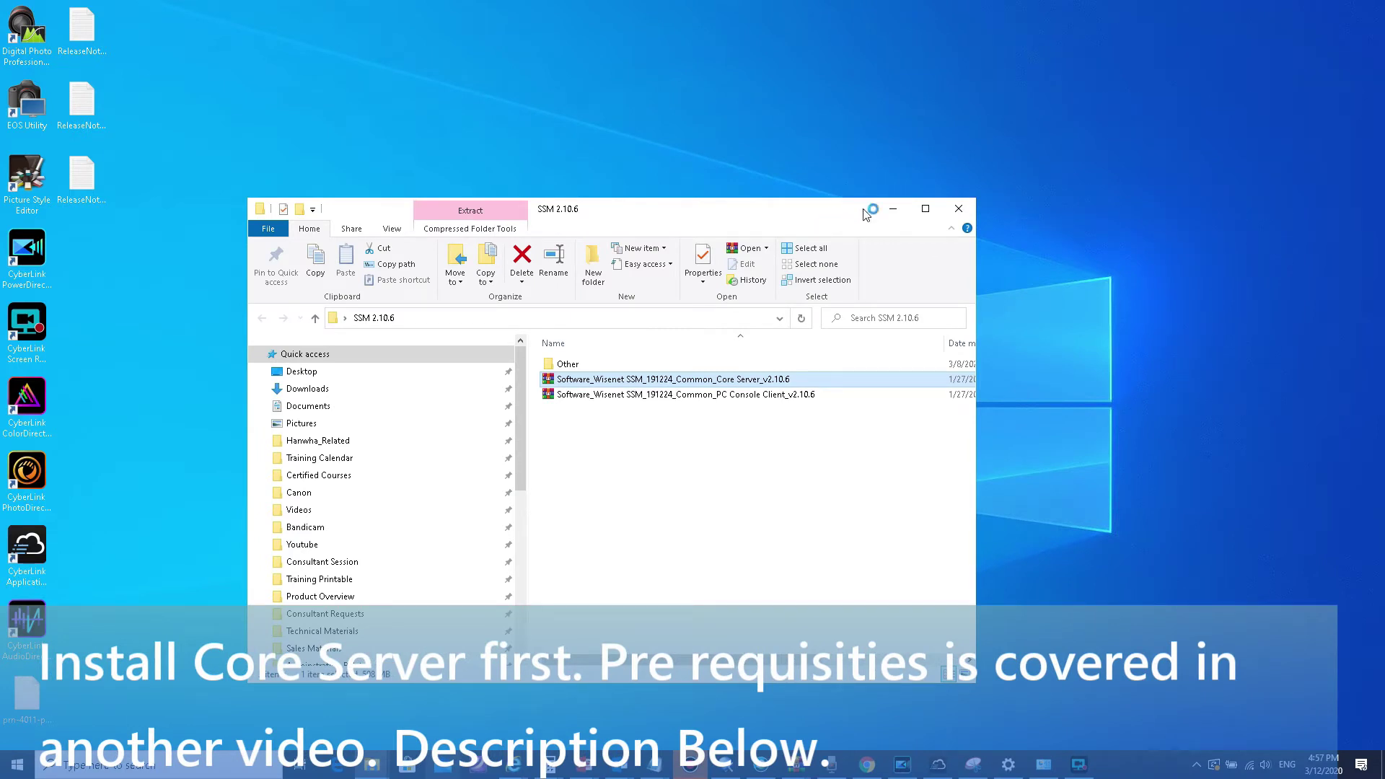
Step: Minimize the SSM 2.10.6 folder window to reveal the SSM-LM setup wizard
click(894, 211)
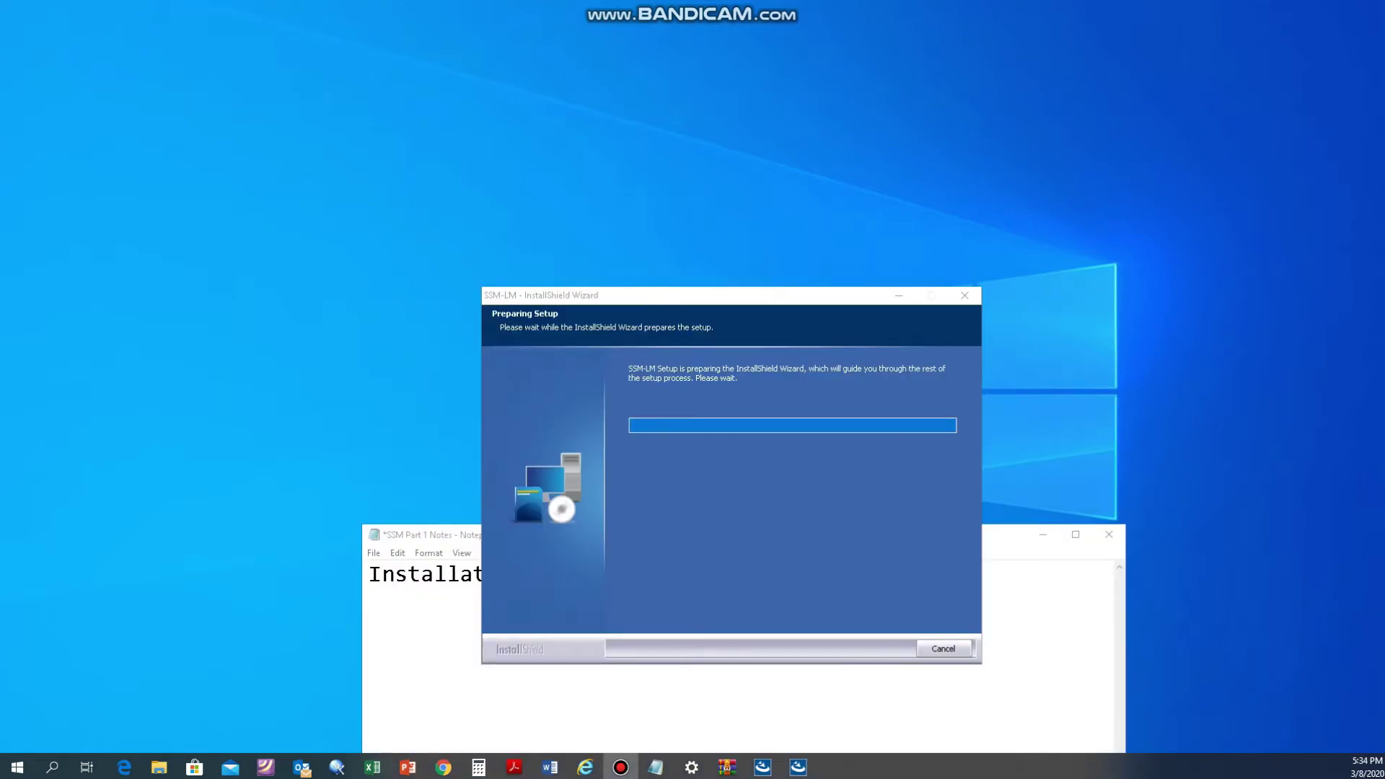
Step: In Notepad, write 'It will install' followed by '1) SSM TOOL AGENT' and '2) SSM License Manager ( LM)'
click(383, 603)
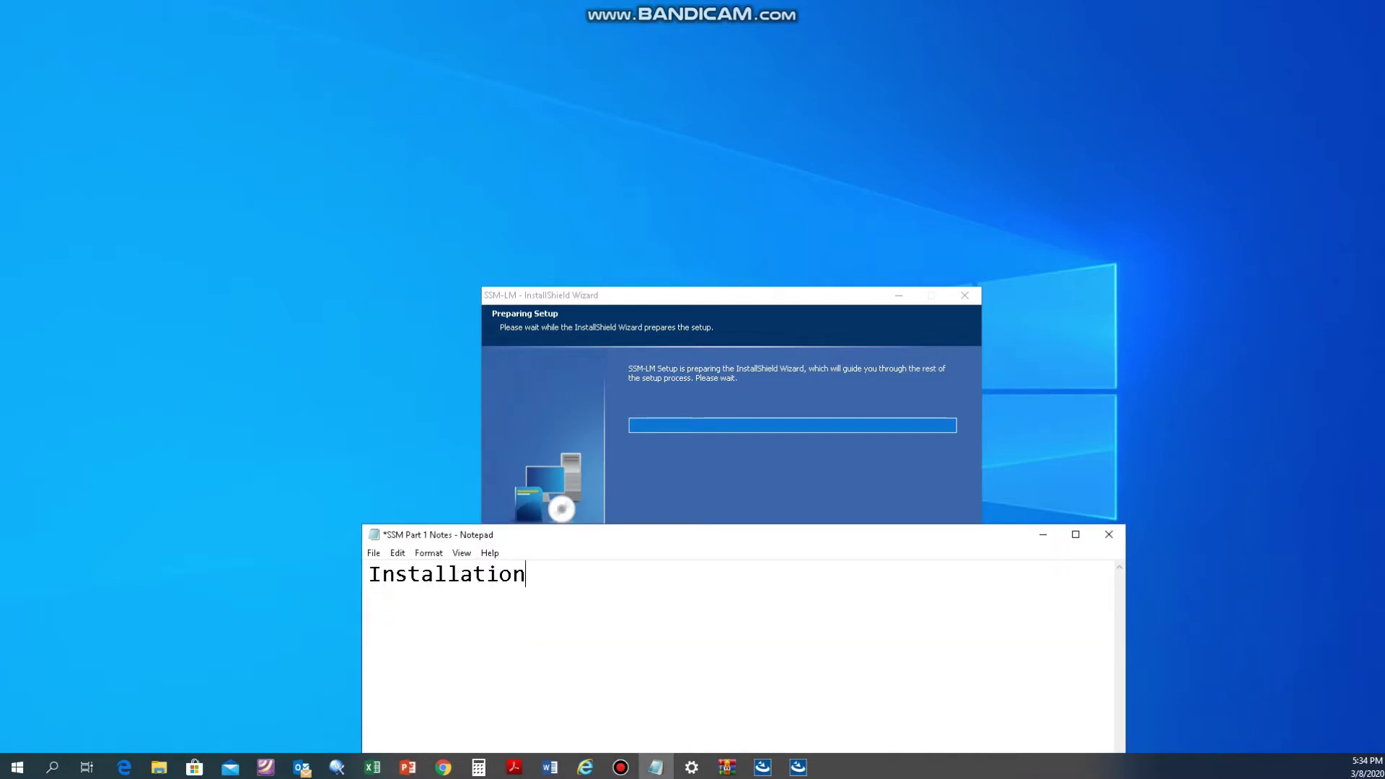
text(It will inst)
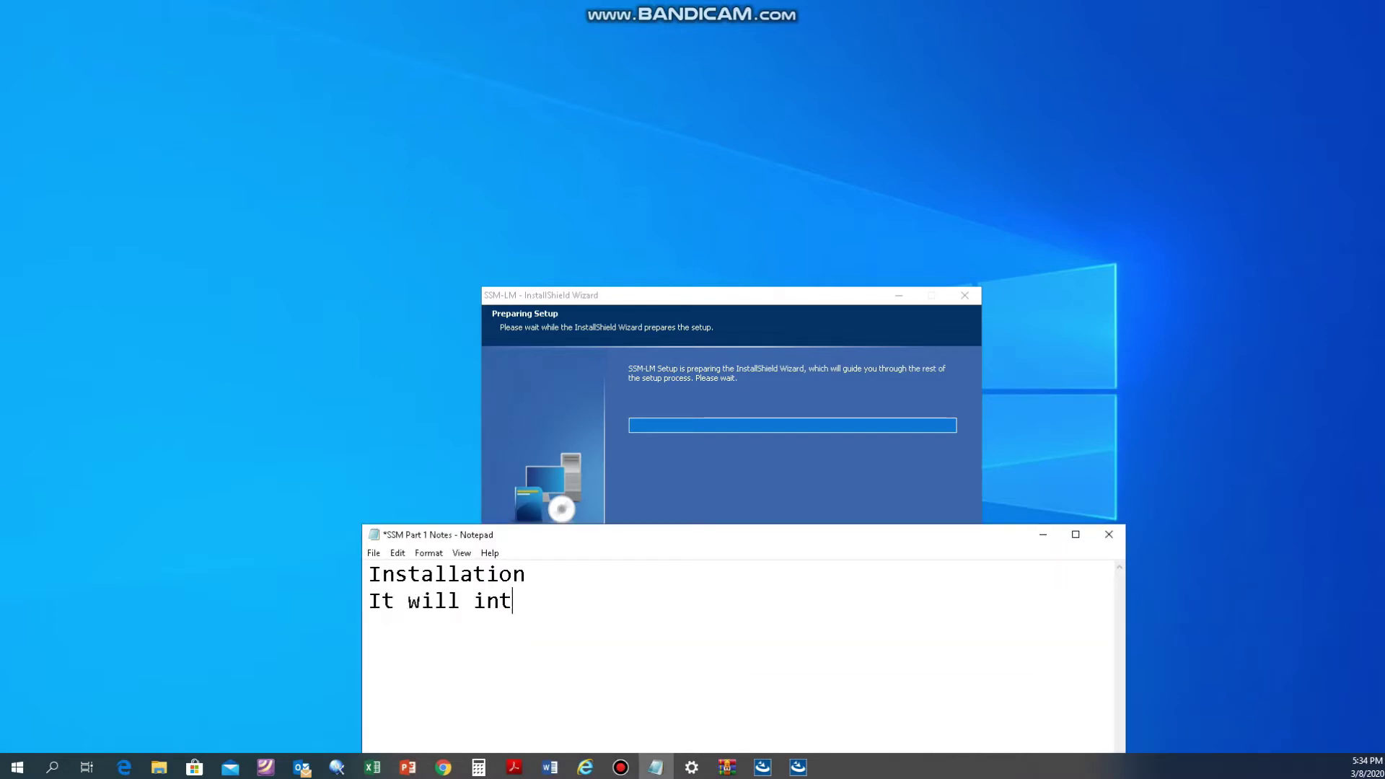
text(all)
key(Return)
text(1) )
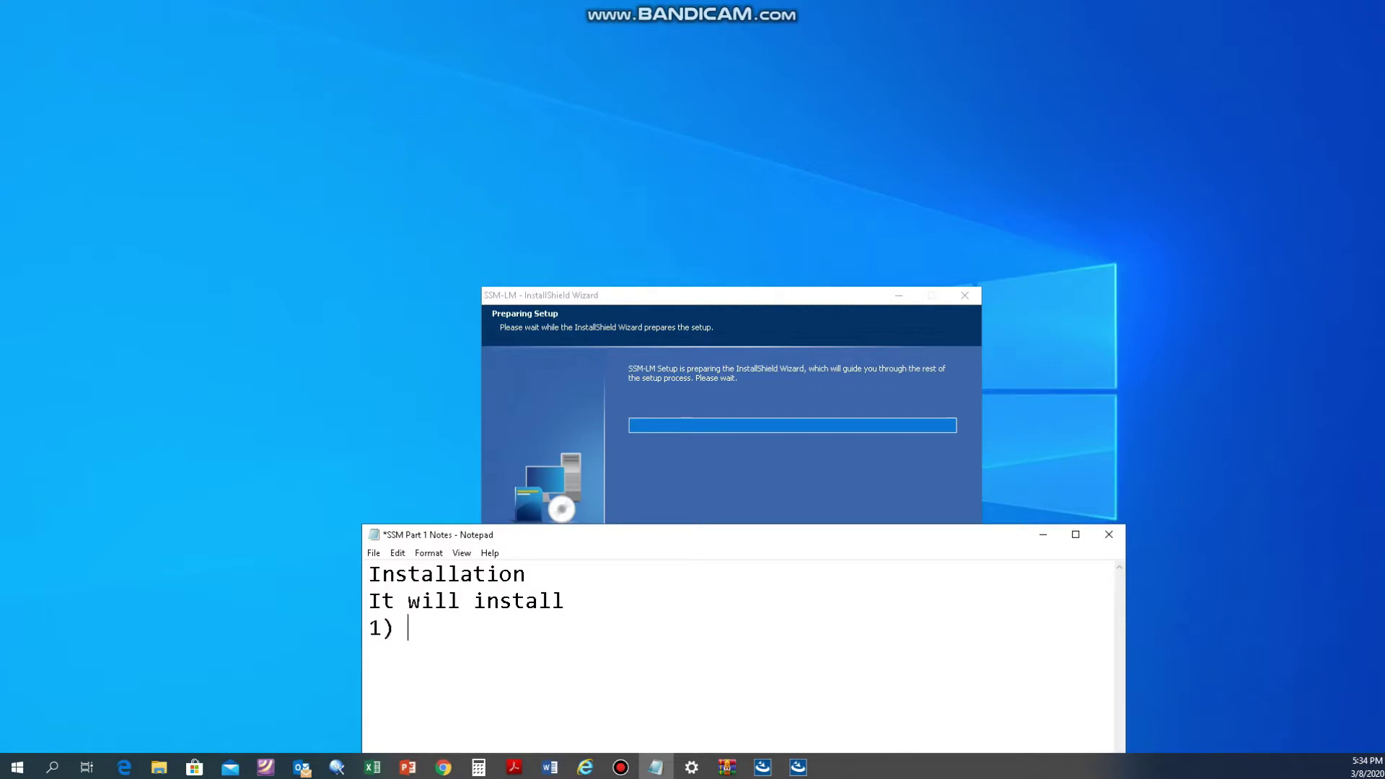
text(SSM TOOL AGENT)
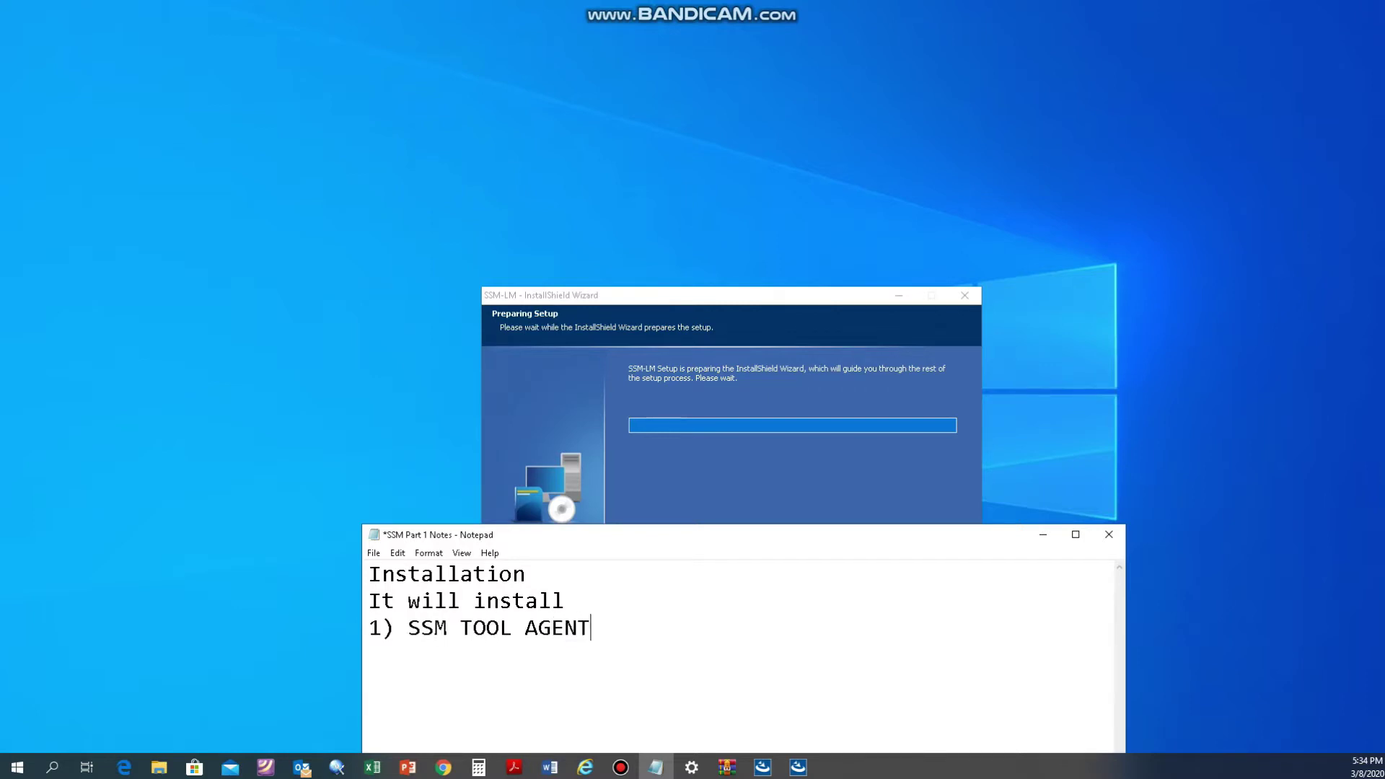
key(Return)
text(2) SSM License Manage)
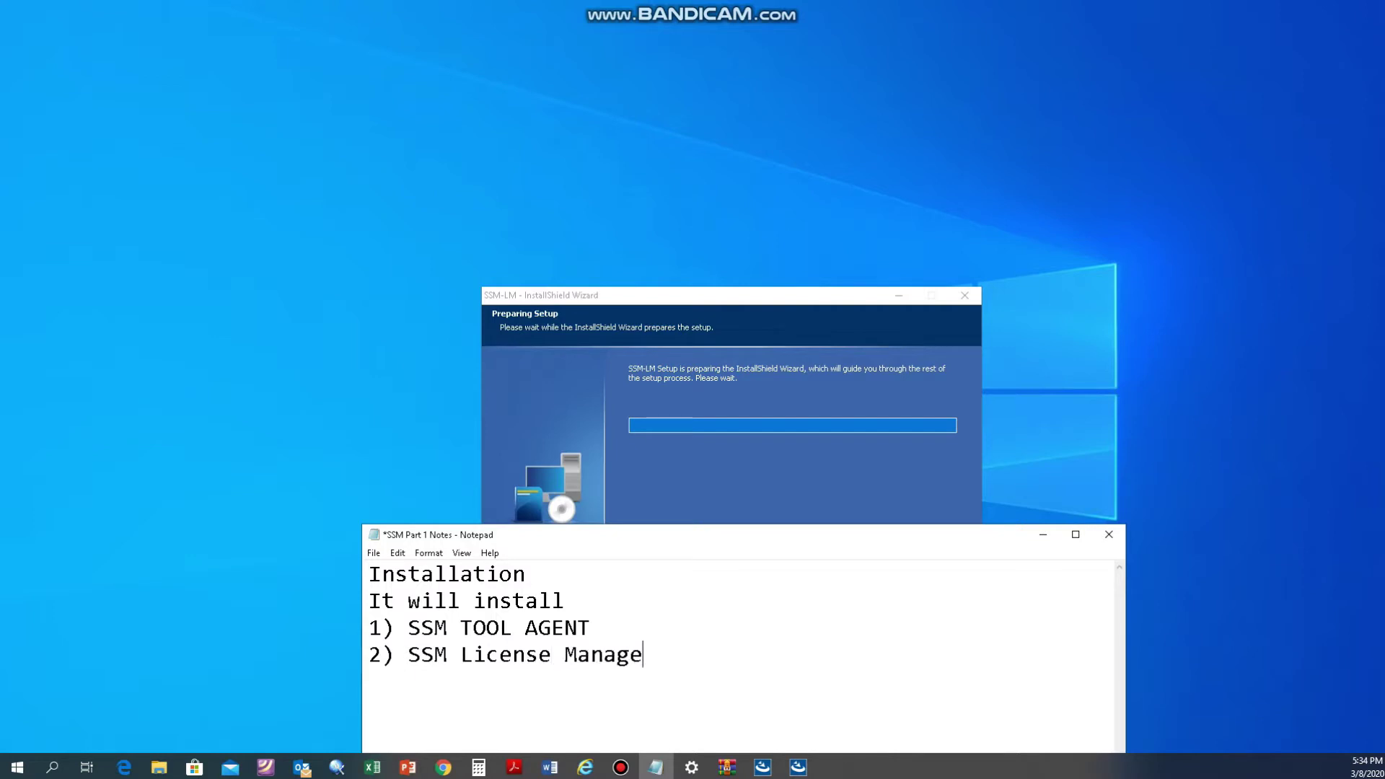
text(r ( LM))
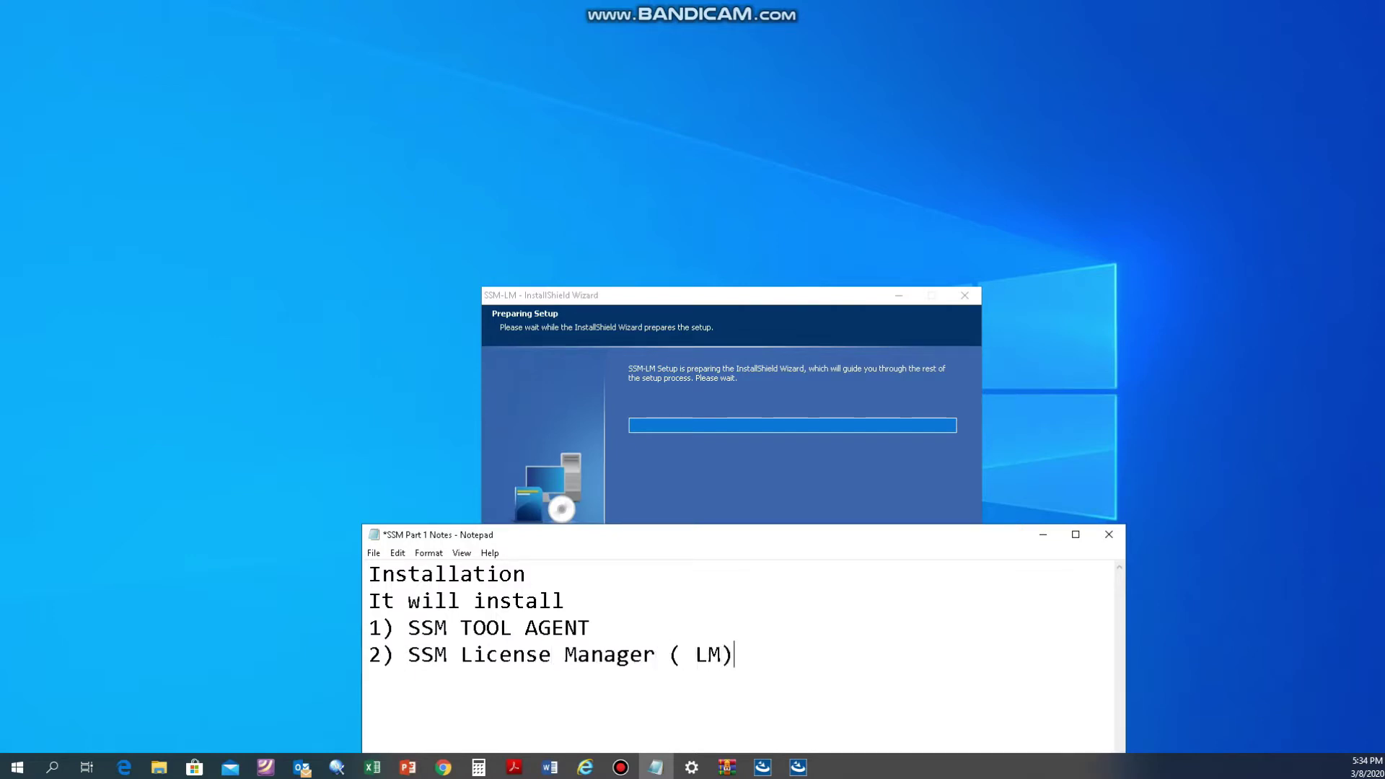
Step: Add item '3) Service Manager - System & Media', correcting the misspelling
key(Return)
text(3) Servoce)
key(BackSpace)
key(BackSpace)
text(oce)
key(BackSpace)
key(BackSpace)
key(BackSpace)
key(BackSpace)
text(ice Manager -)
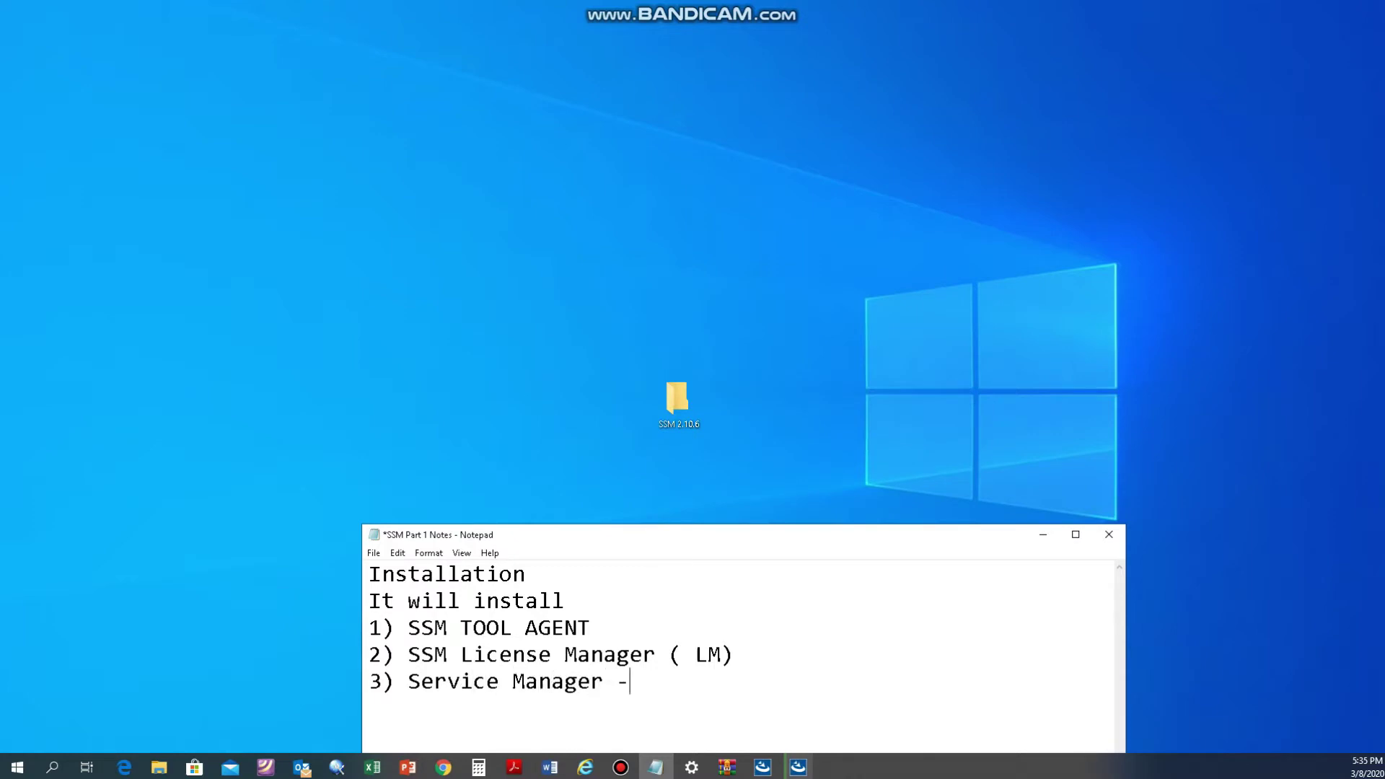
text( System & Media)
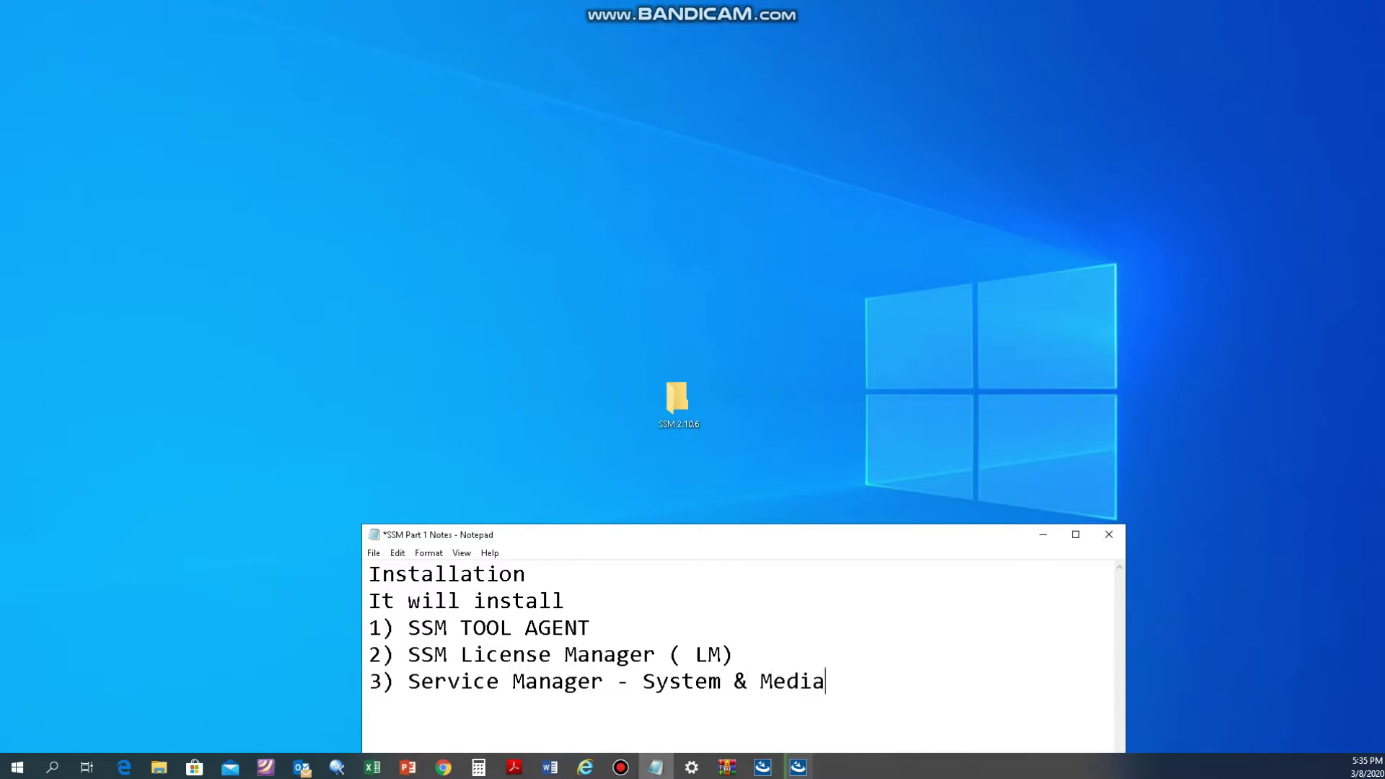
key(F12)
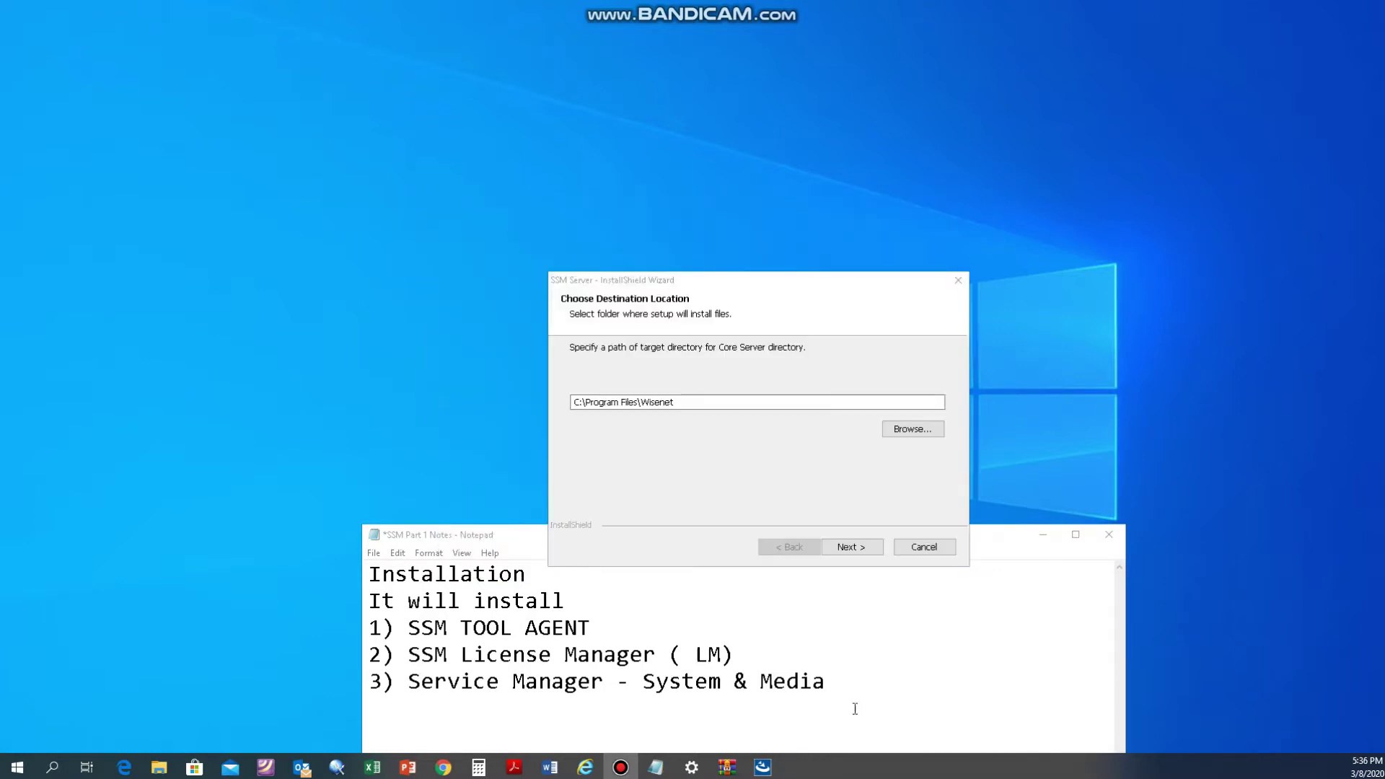
Step: Add the note 'It will now ask you for the directory. Just click Next.' and rearrange the install-complete dialog and notes
click(865, 678)
key(Return)
text(It will now ask you for the )
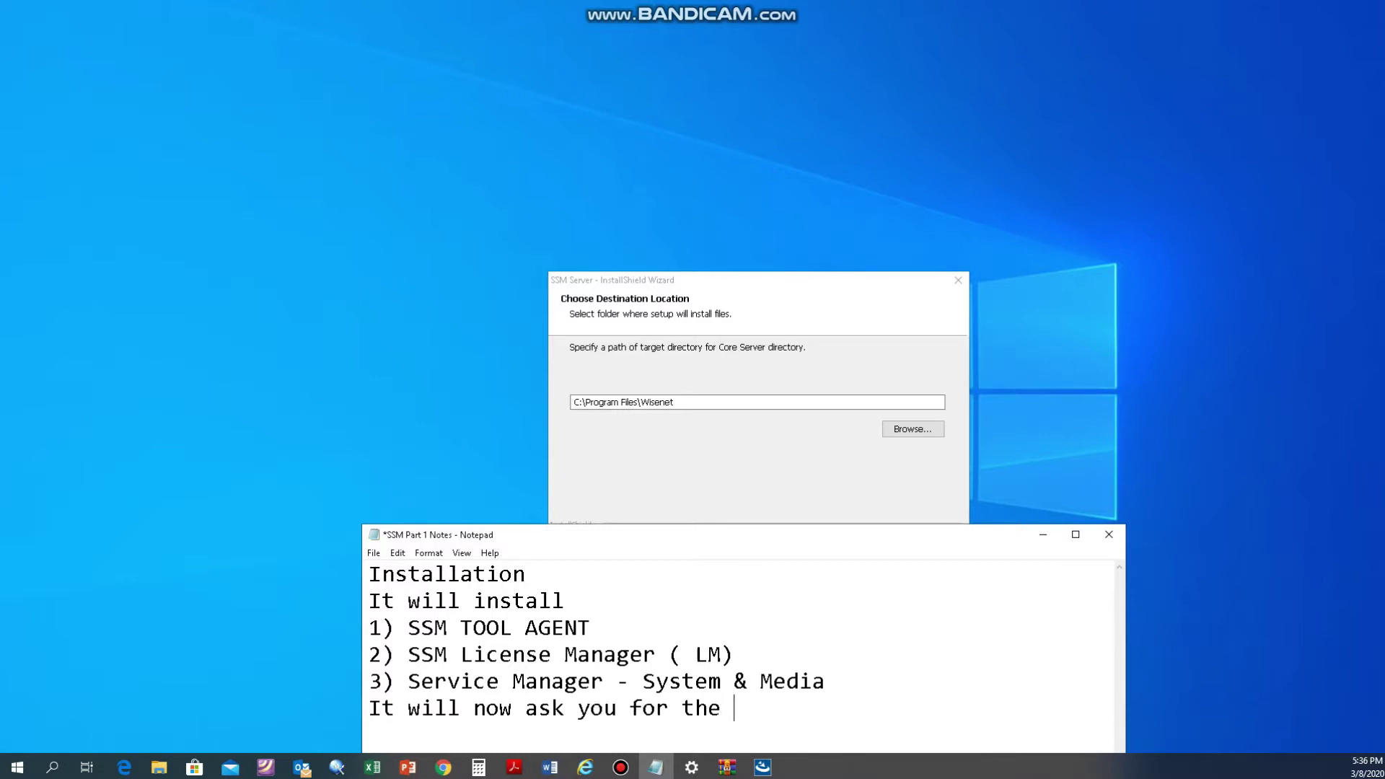
text(directory. Just click Next.)
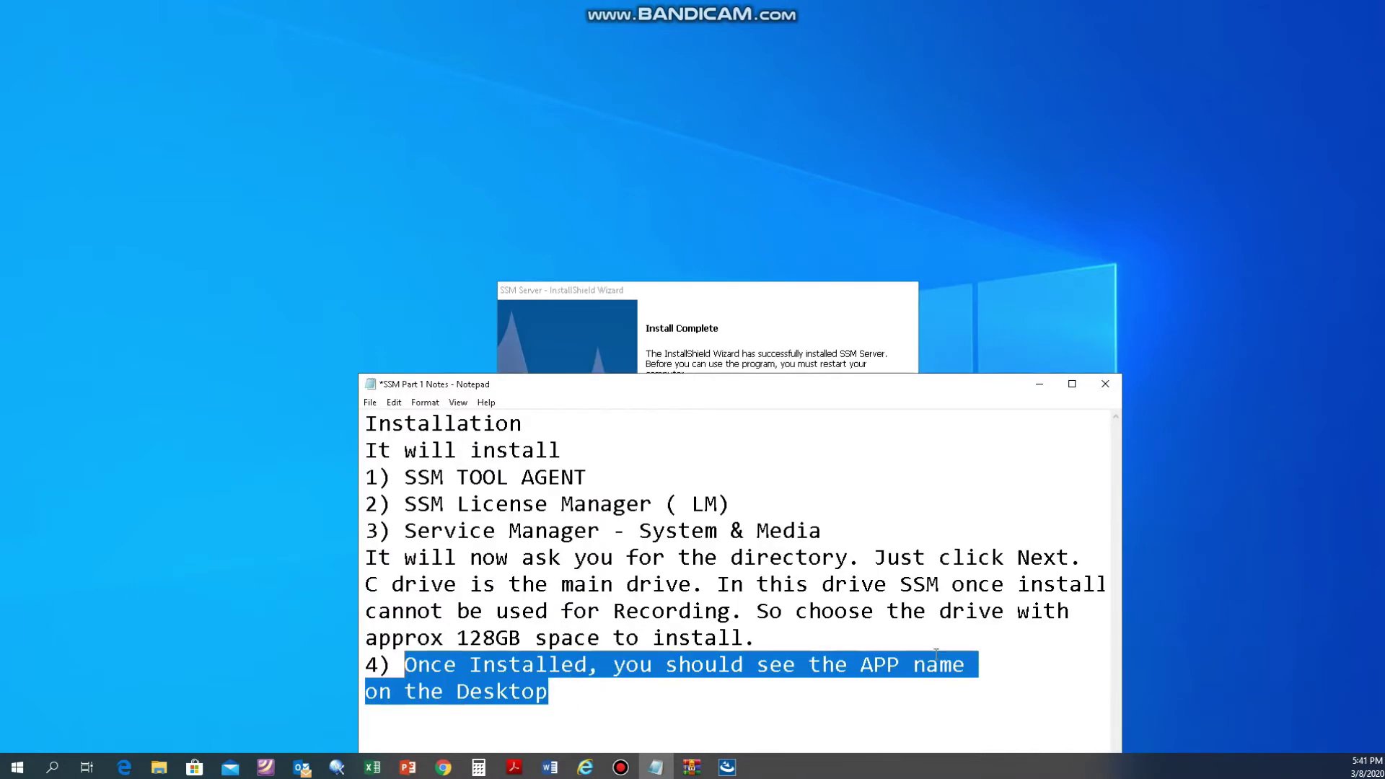
click(942, 675)
click(1000, 670)
drag(678, 288, 927, 249)
drag(643, 387, 604, 448)
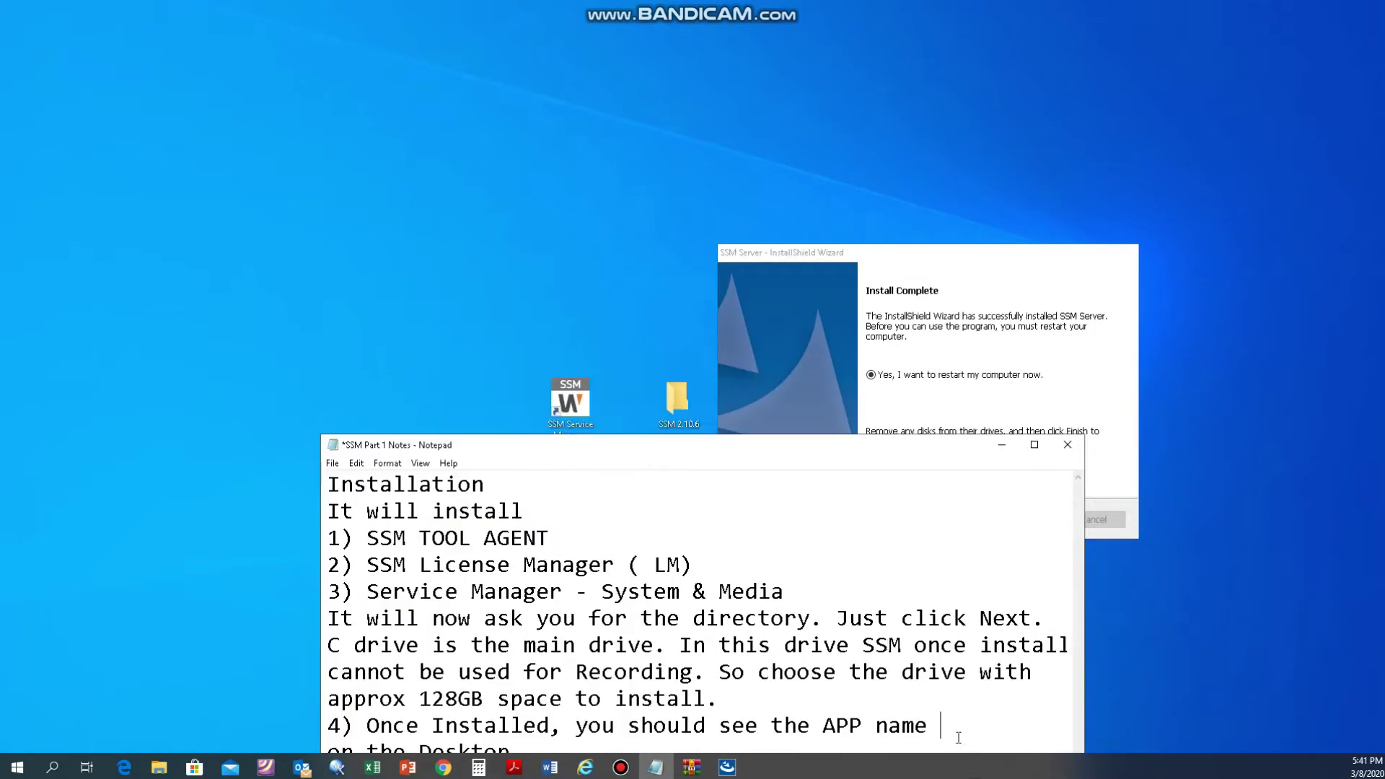
Step: Note the "SSM Service Manager" shortcut and check that SystemManager and MediaServer show Started
text("SSM Service Manage)
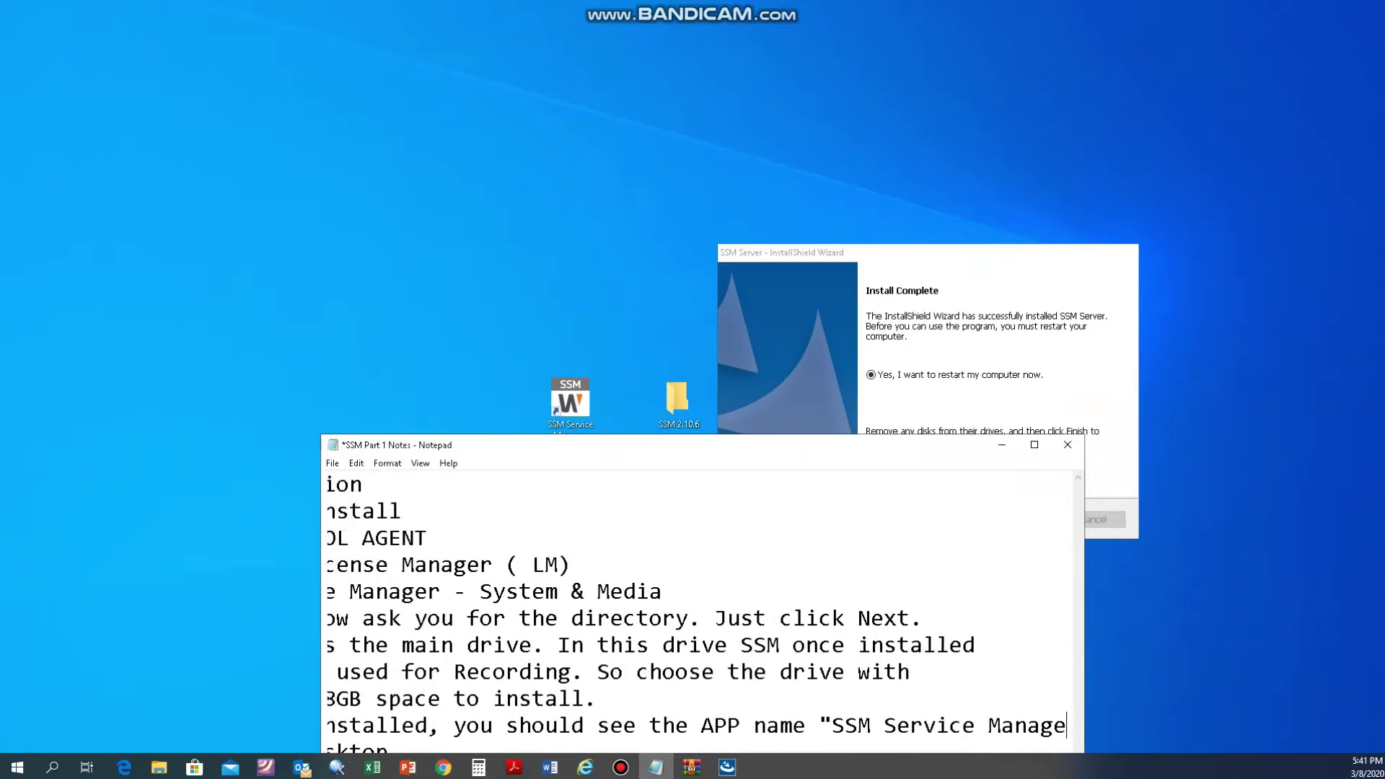
text(r")
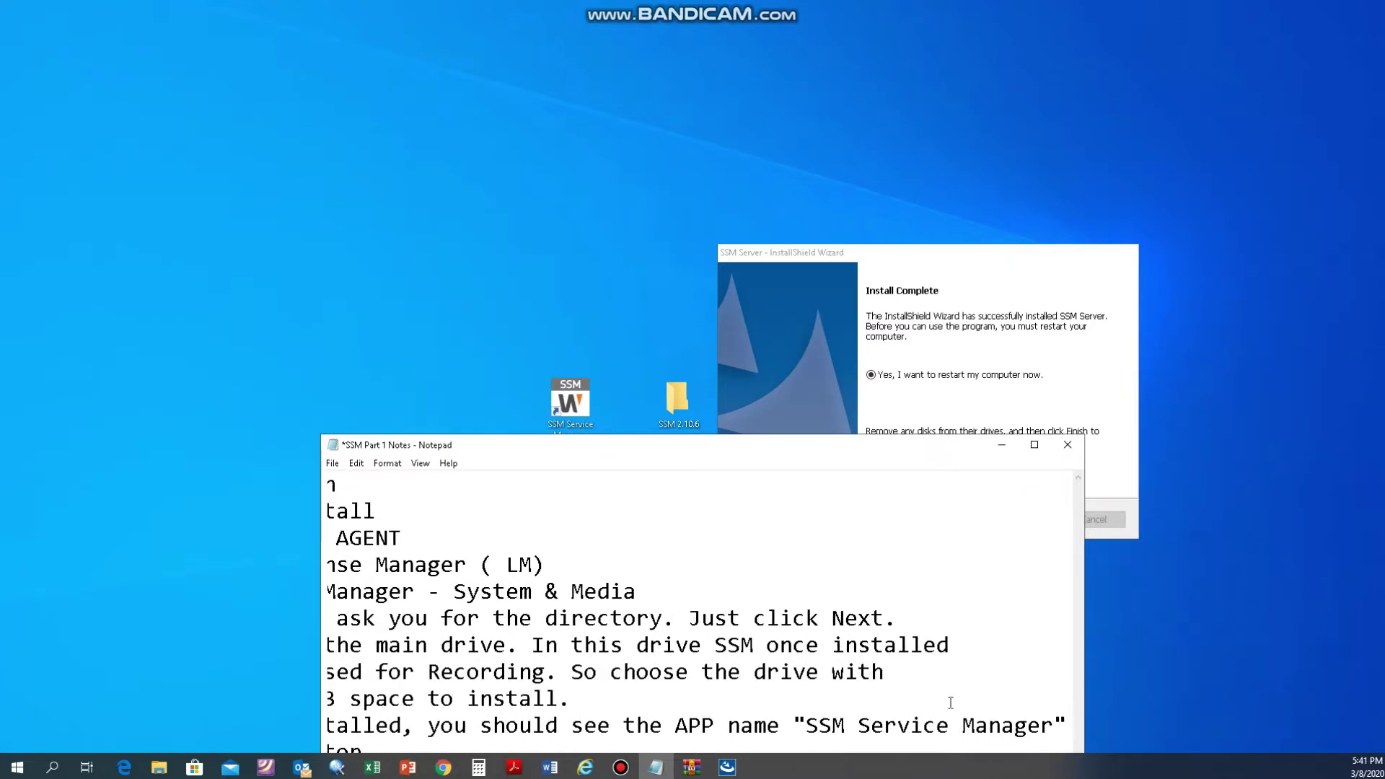
drag(896, 447, 935, 528)
click(581, 409)
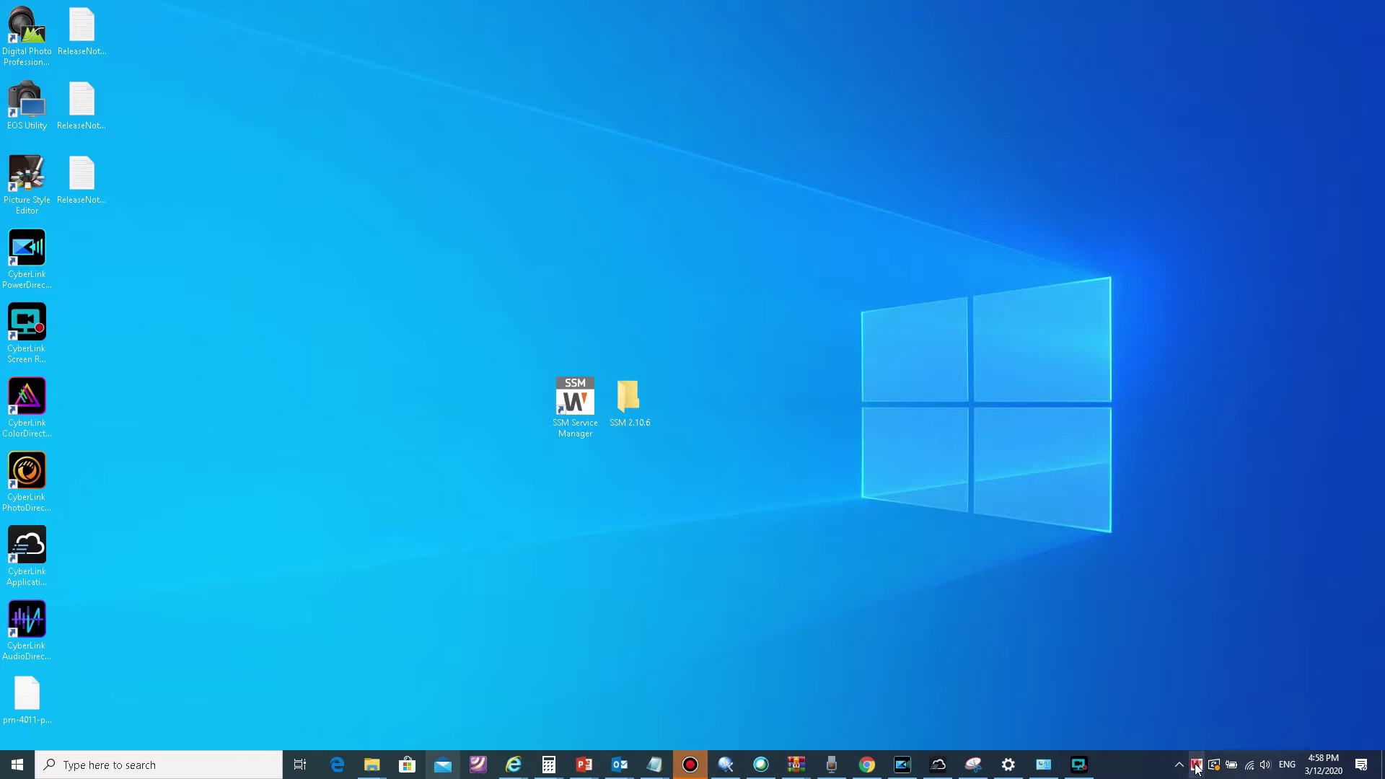
click(1196, 764)
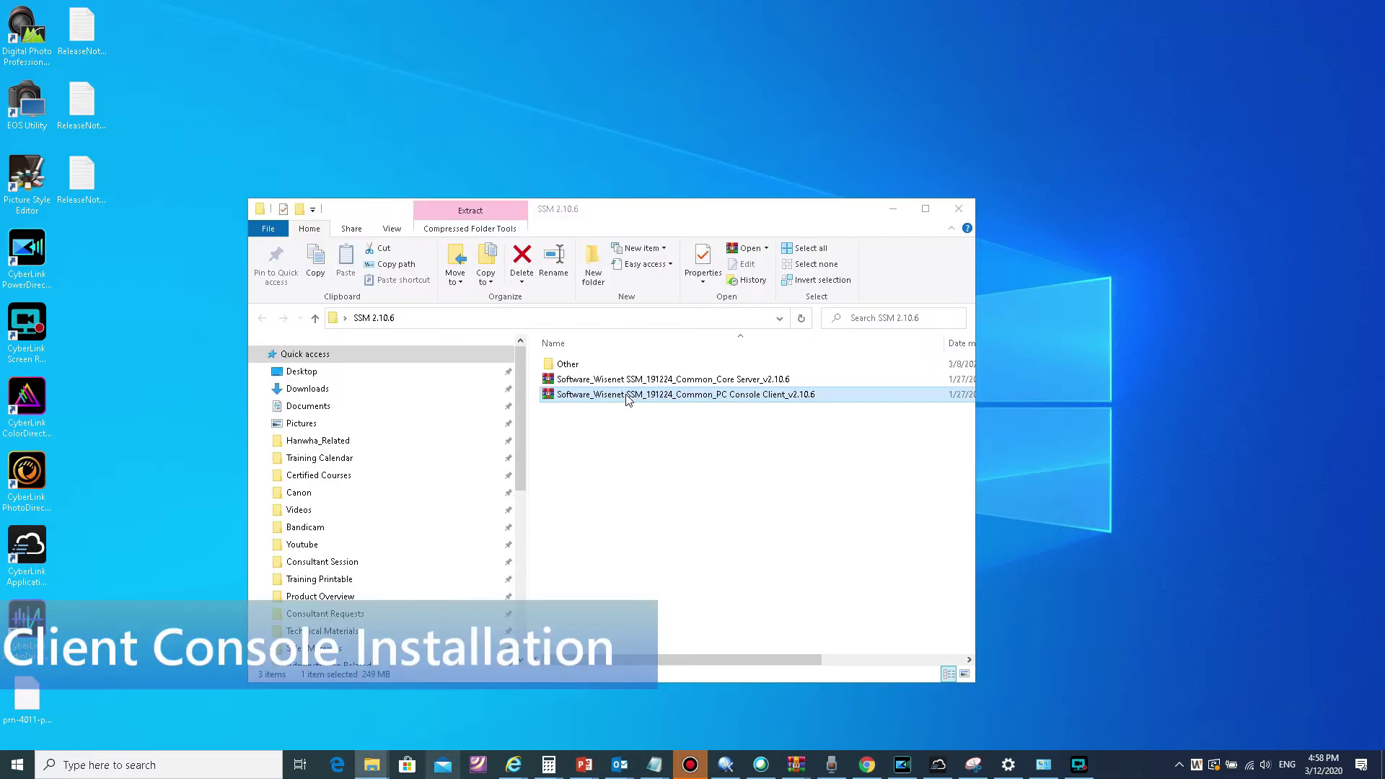
Step: Open the PC Console Client archive, dismiss the licence reminder, and run SSM_Client_v2.10.6_191224.exe
double_click(629, 398)
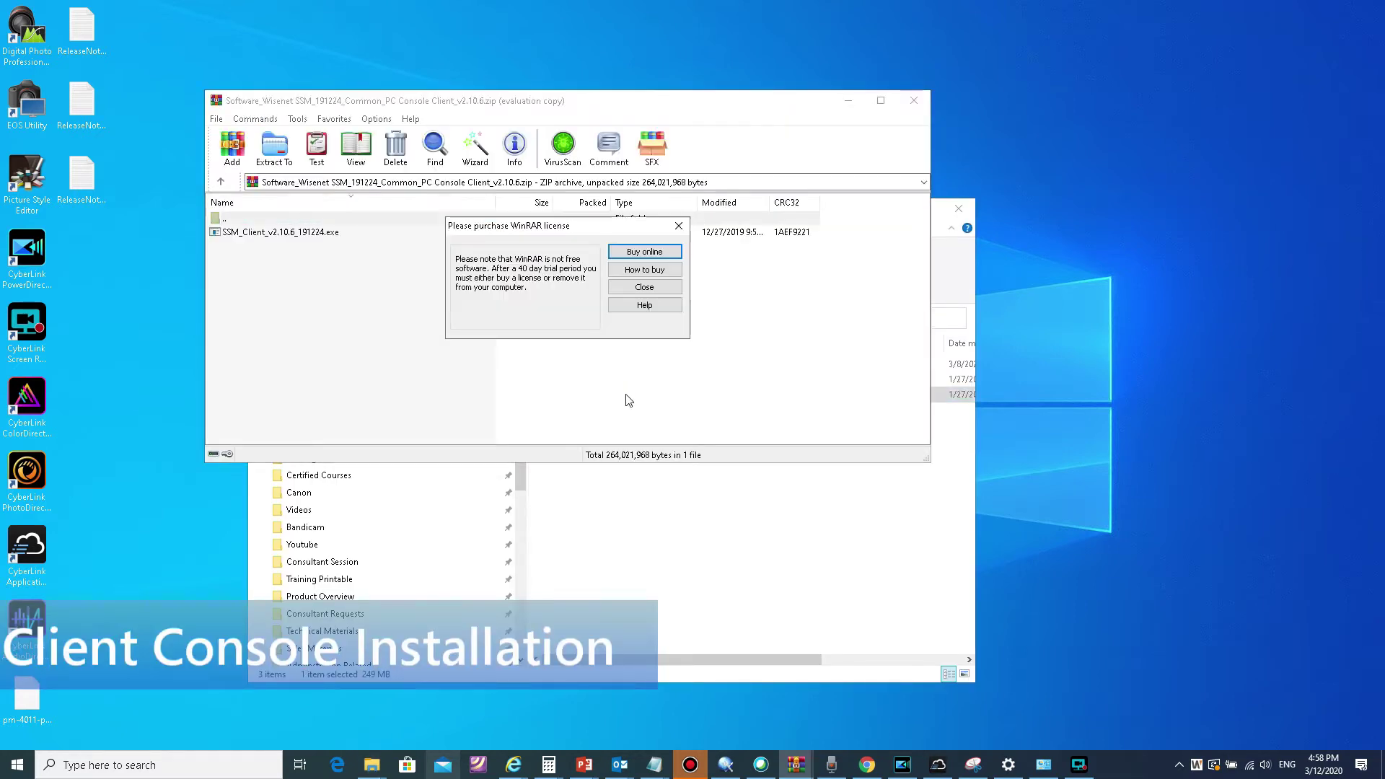
click(644, 287)
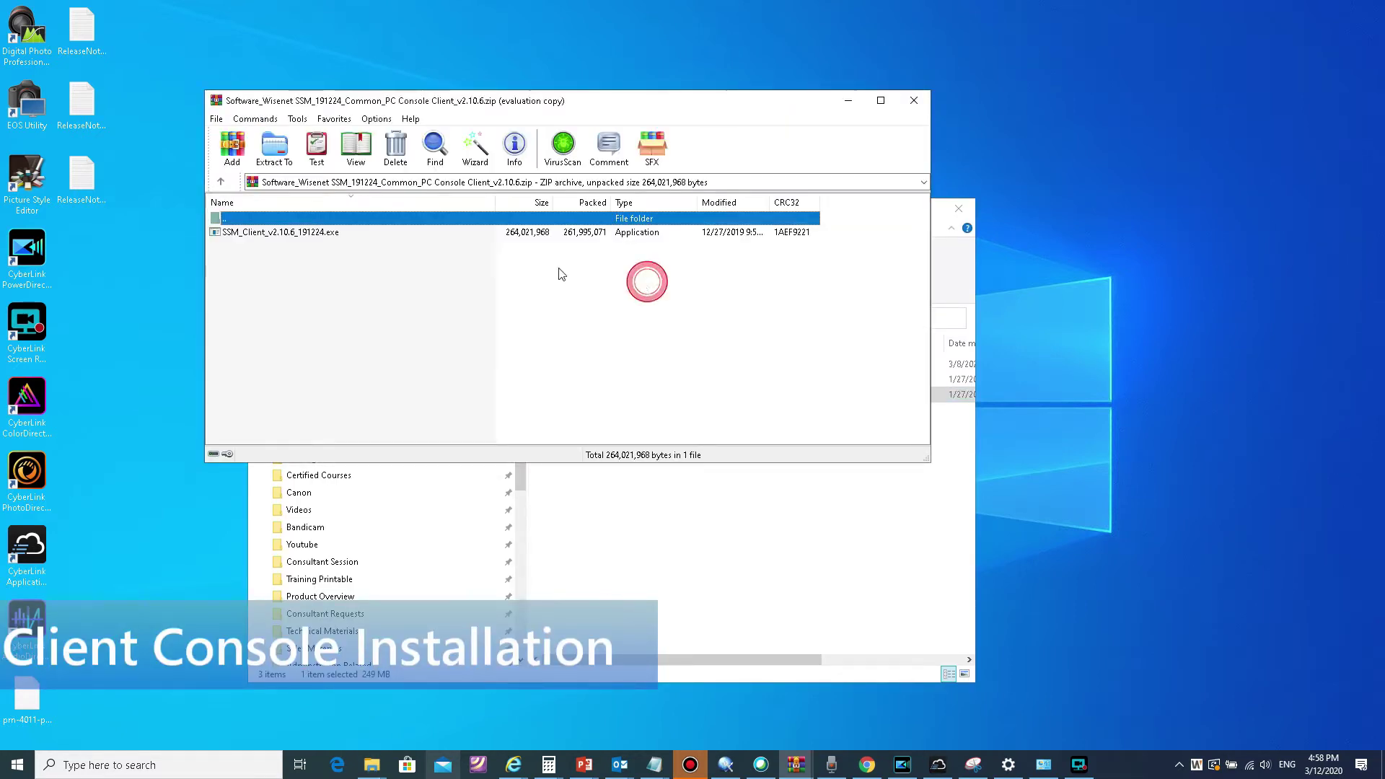
double_click(334, 232)
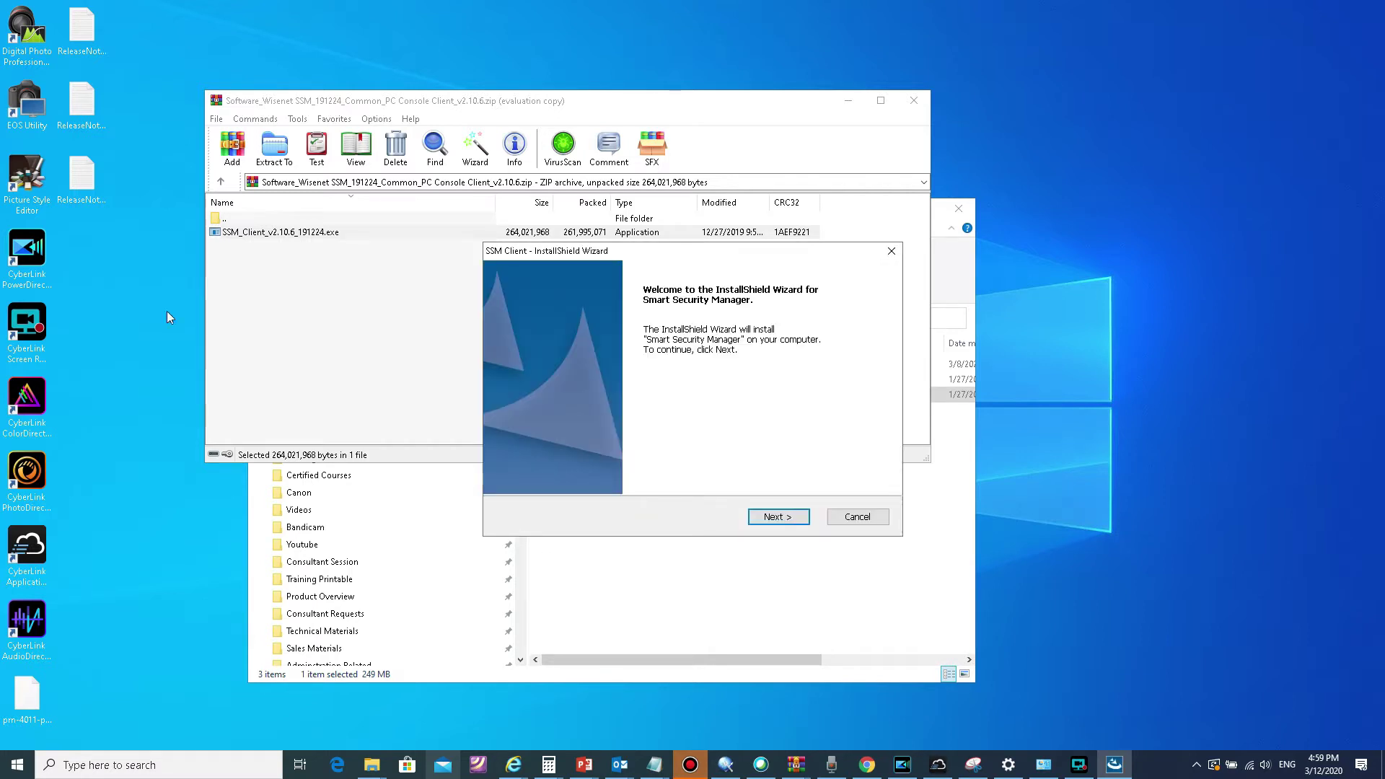
Step: Accept the licence terms, install SSM Client, and finish the wizard
click(766, 519)
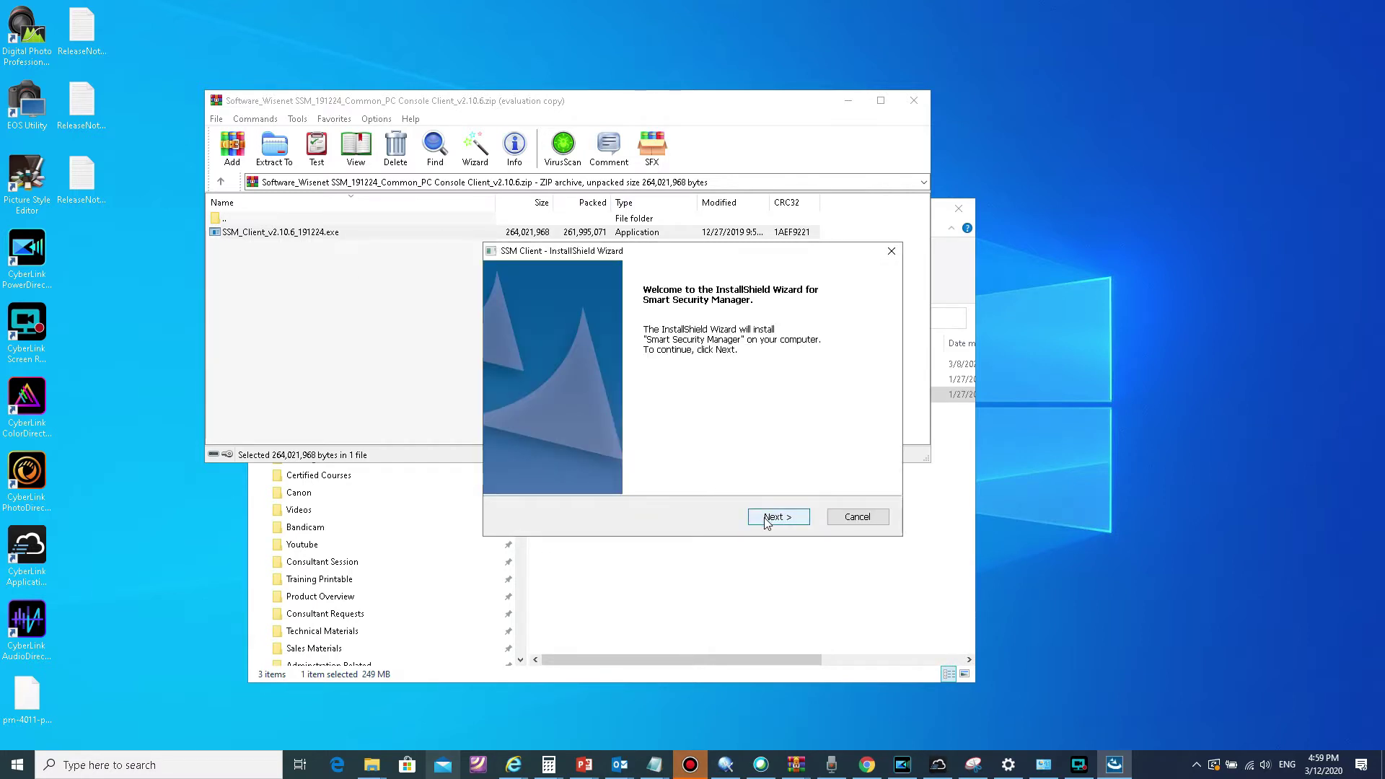
click(692, 462)
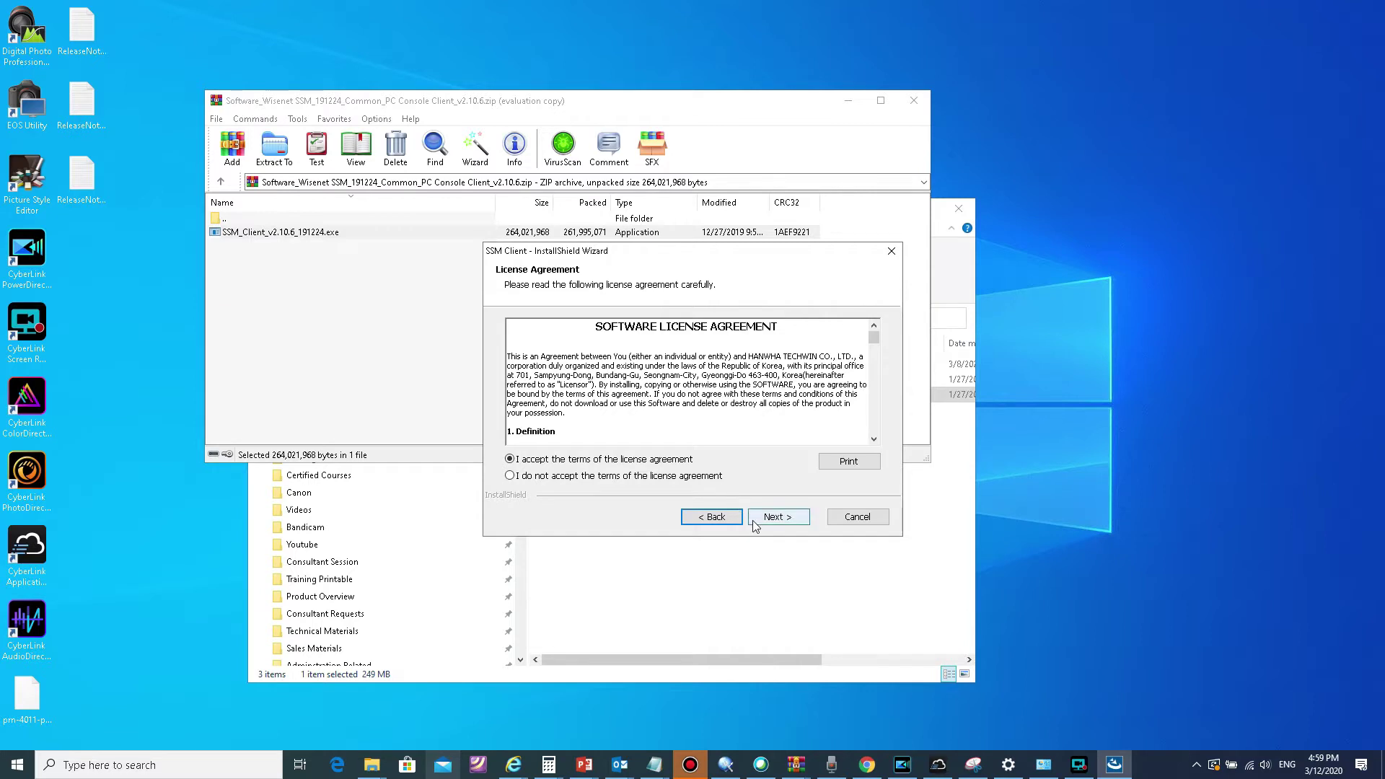
click(756, 521)
click(756, 521)
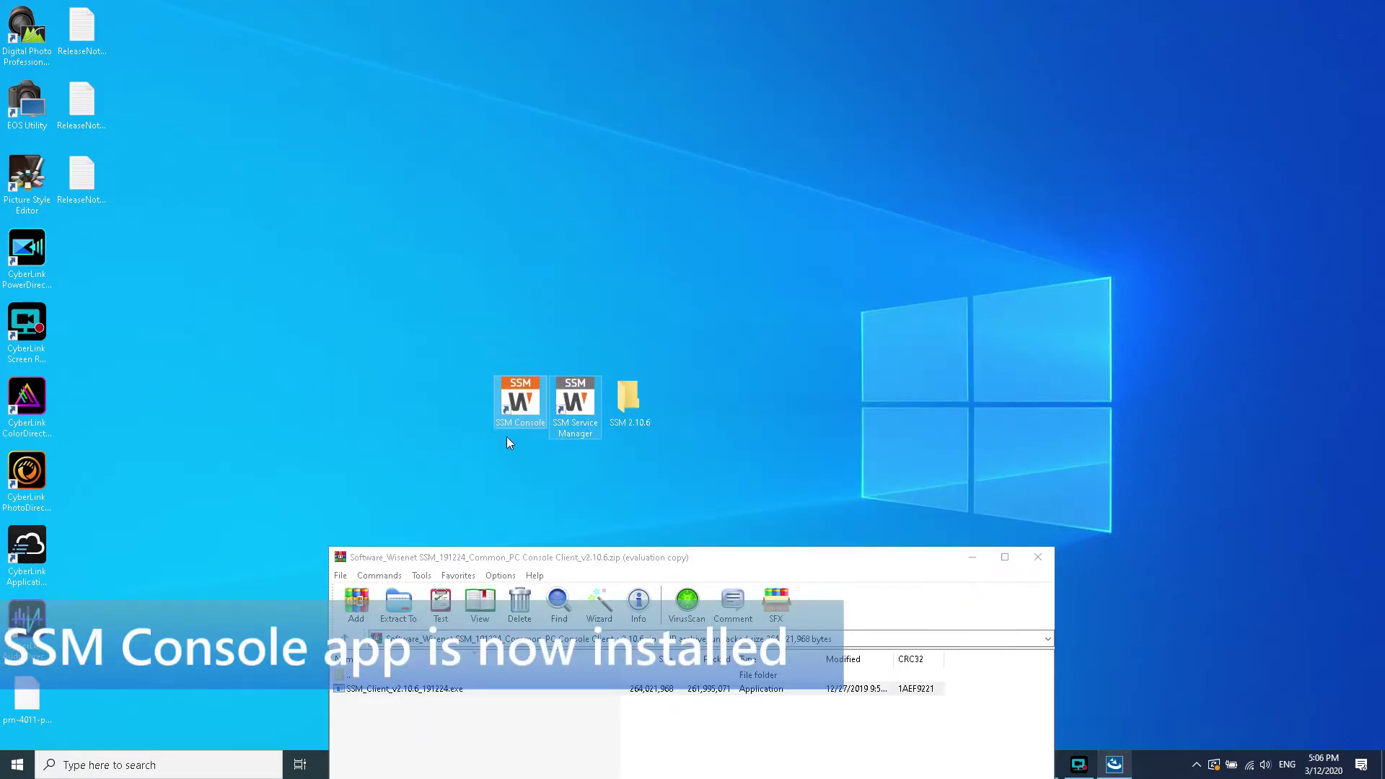
click(487, 405)
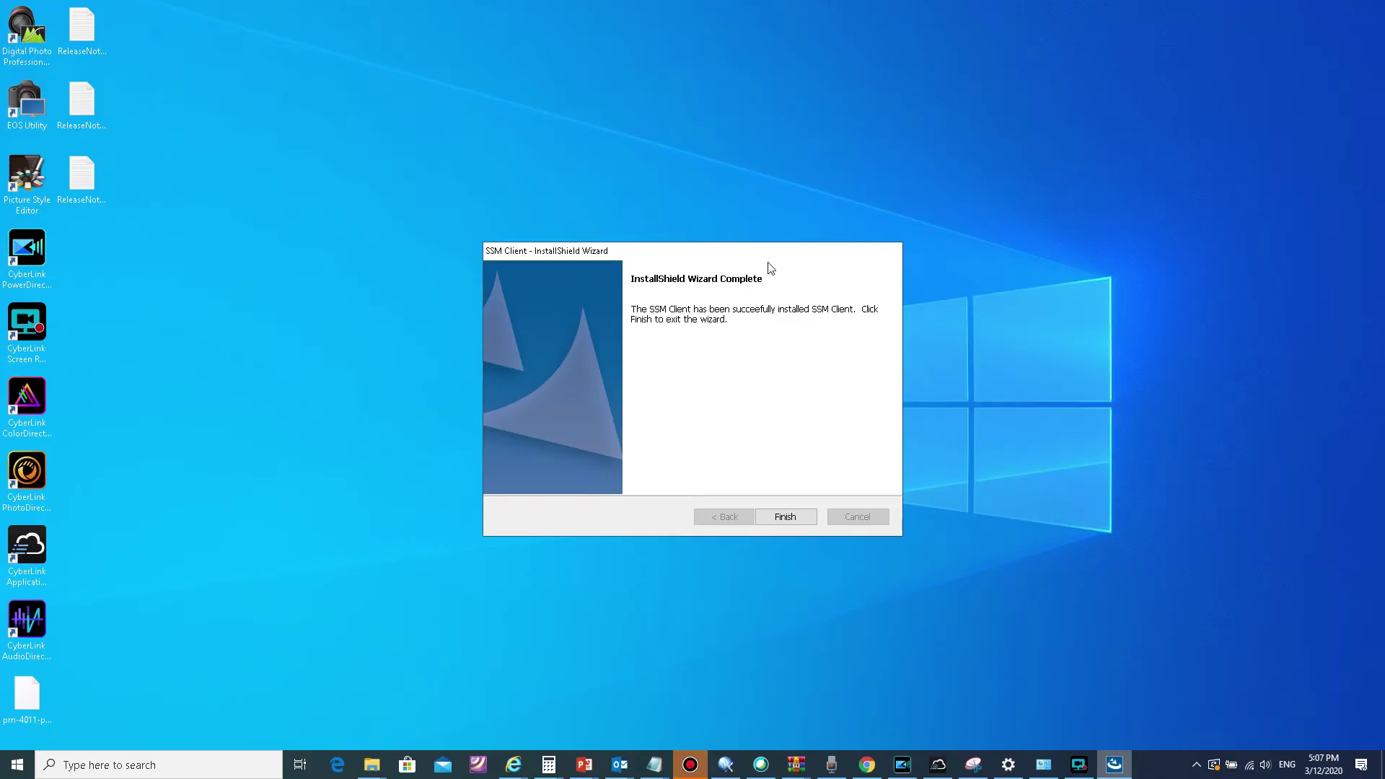
click(799, 521)
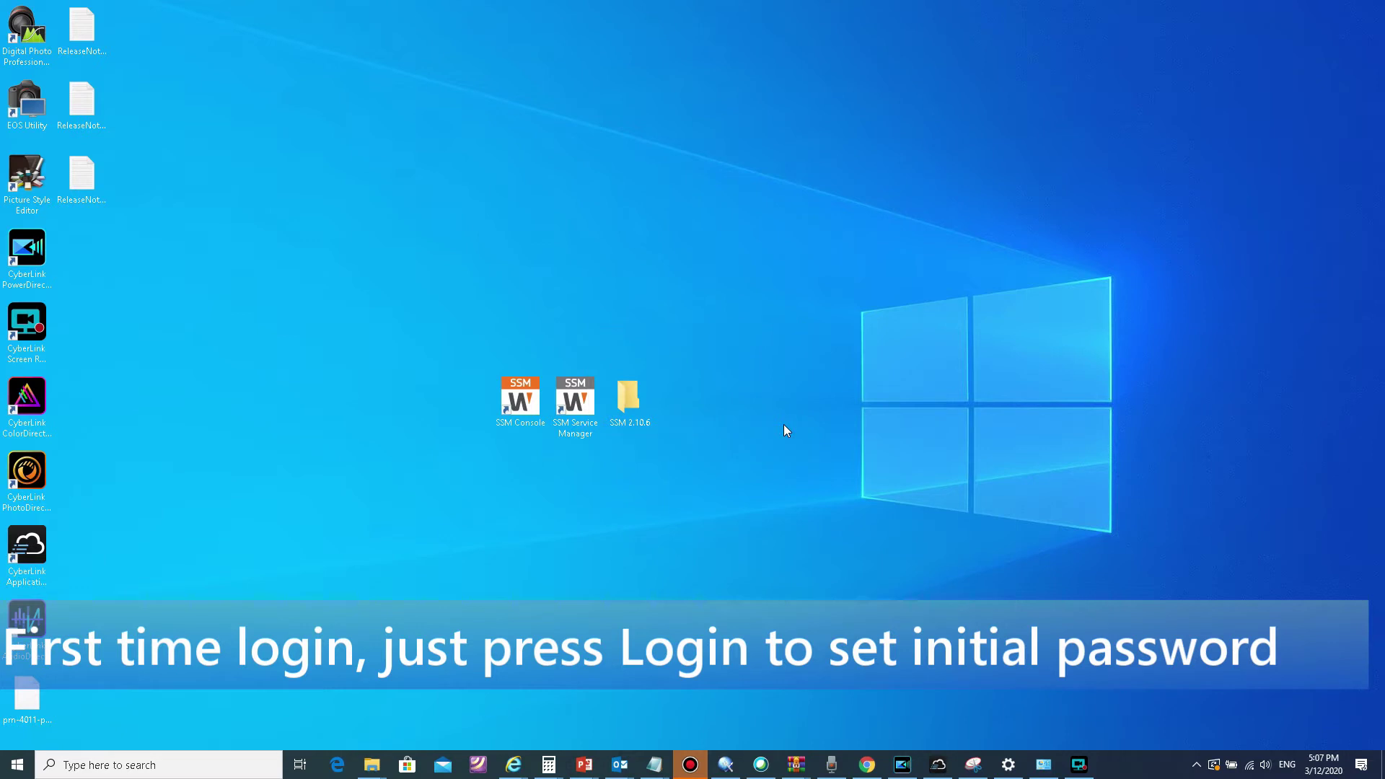
Step: Type the initial administrator password and move the password-rules note below the dialog
click(722, 393)
click(721, 393)
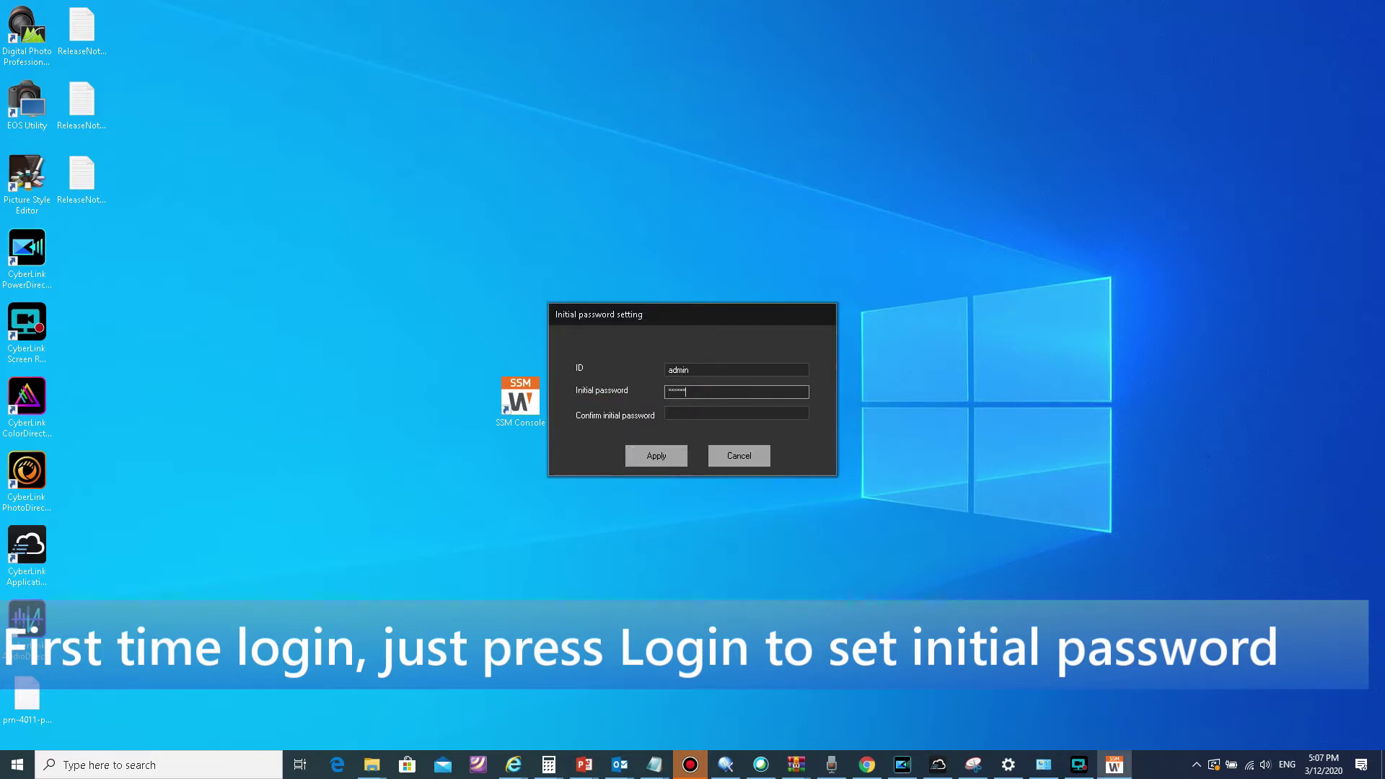
text(****)
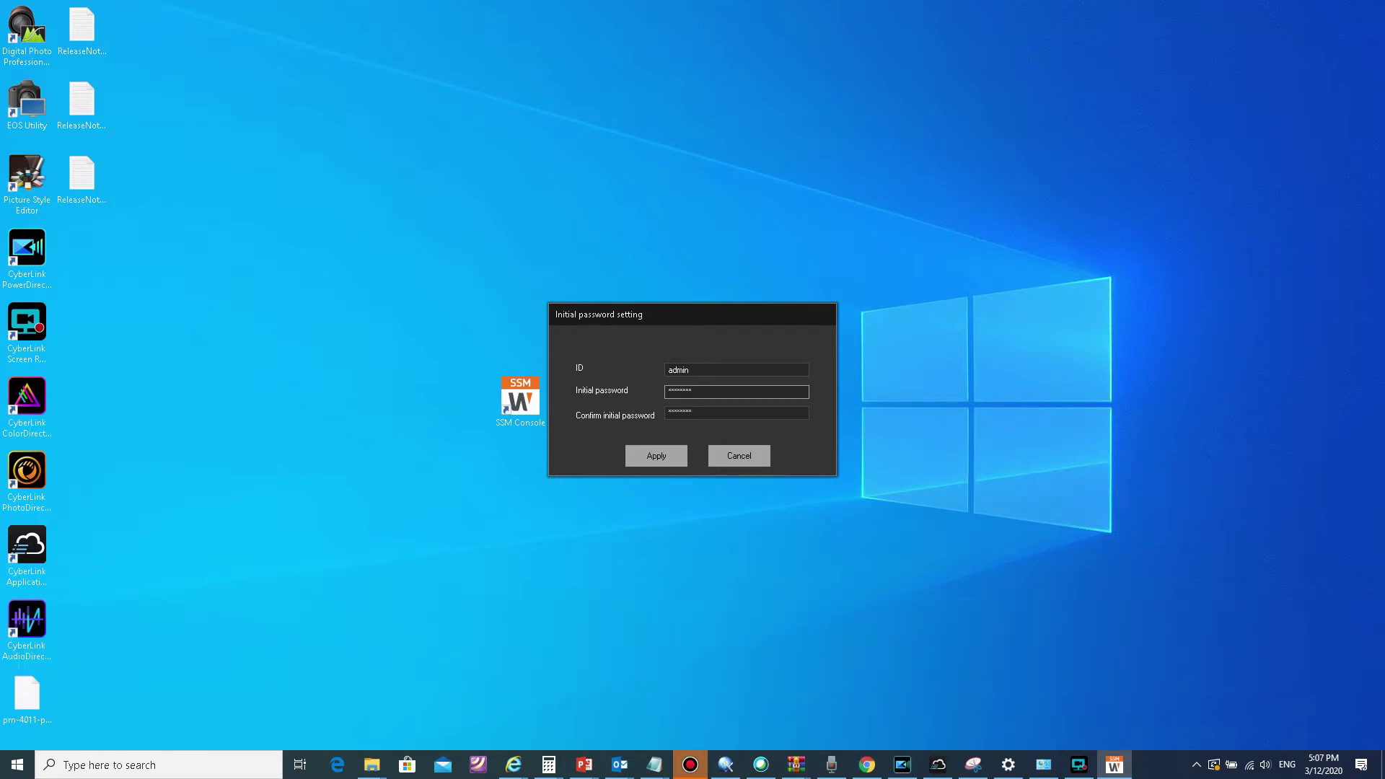
click(655, 765)
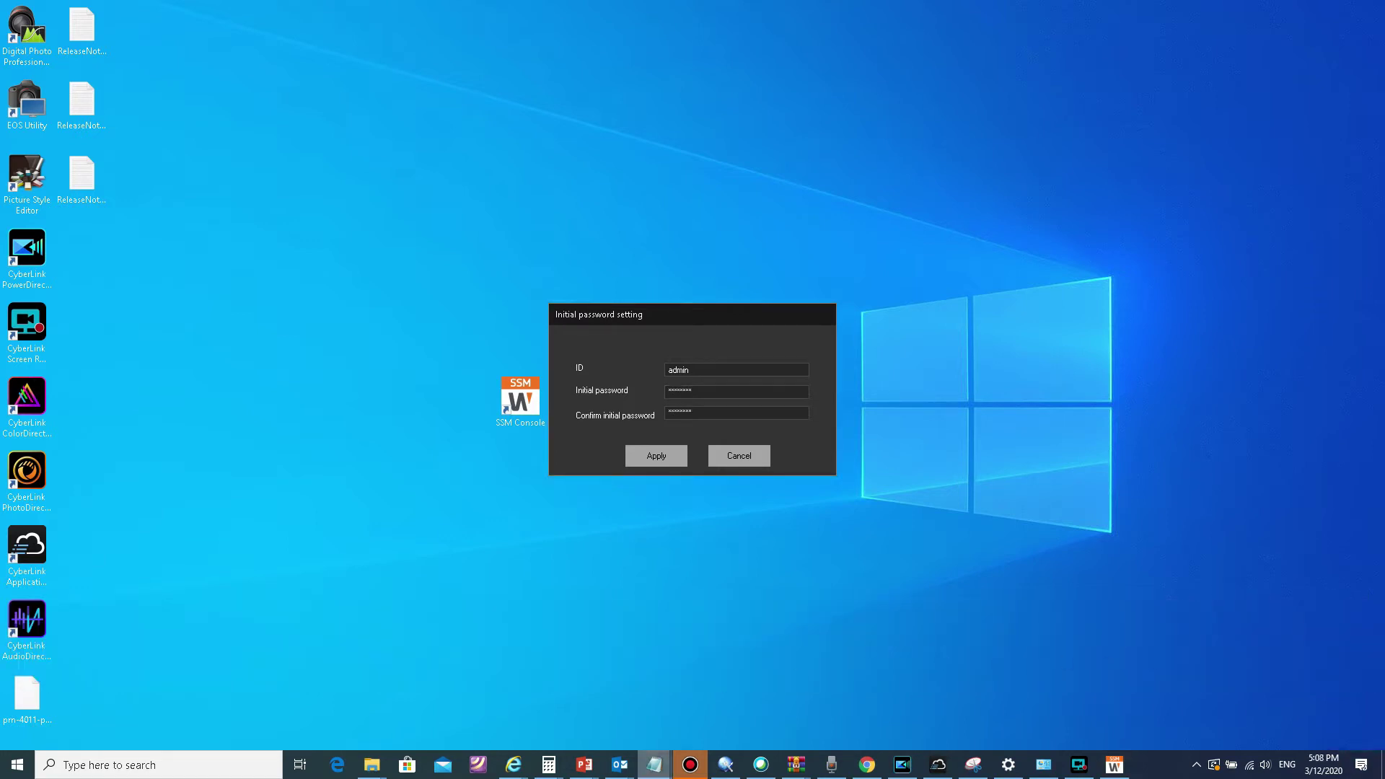
drag(15, 253, 758, 535)
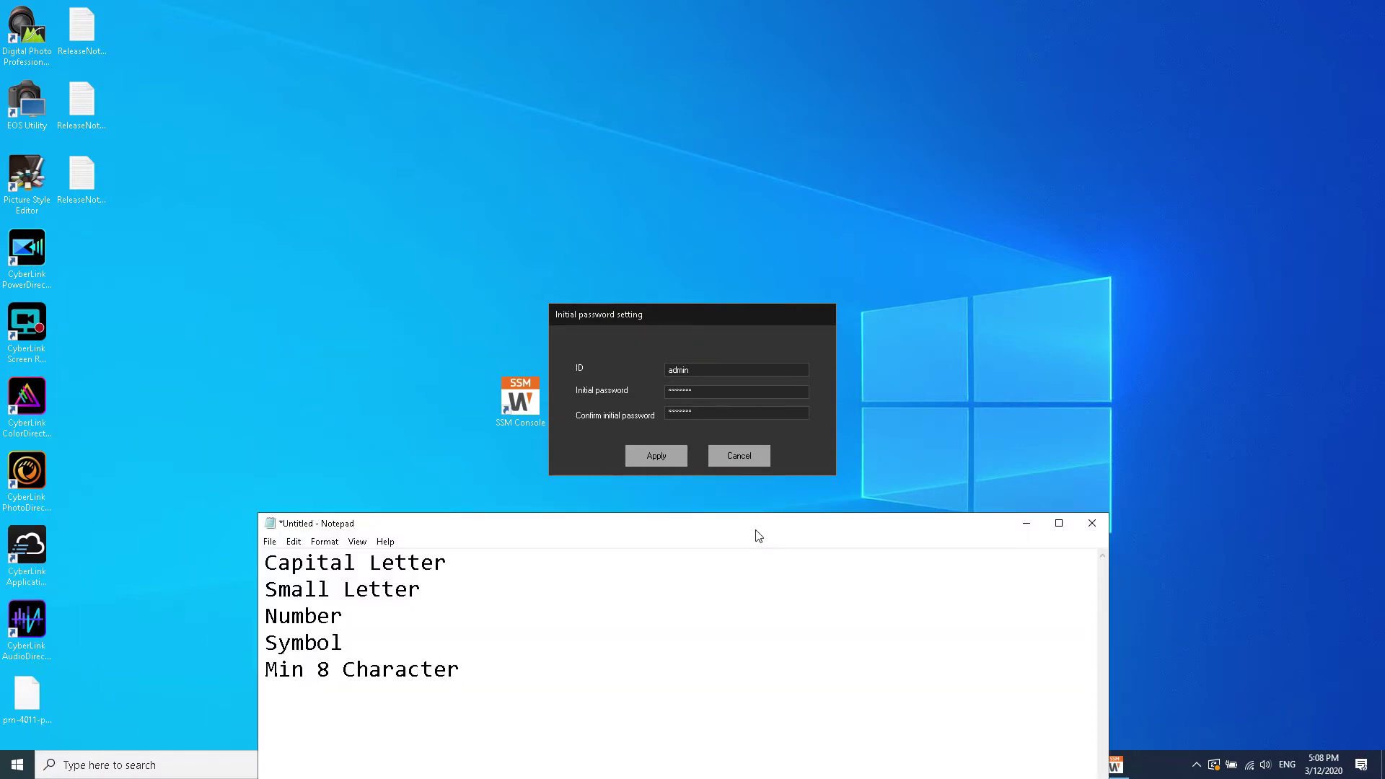
Step: Apply the initial password and enter the password in the SSM Console login for admin
click(656, 457)
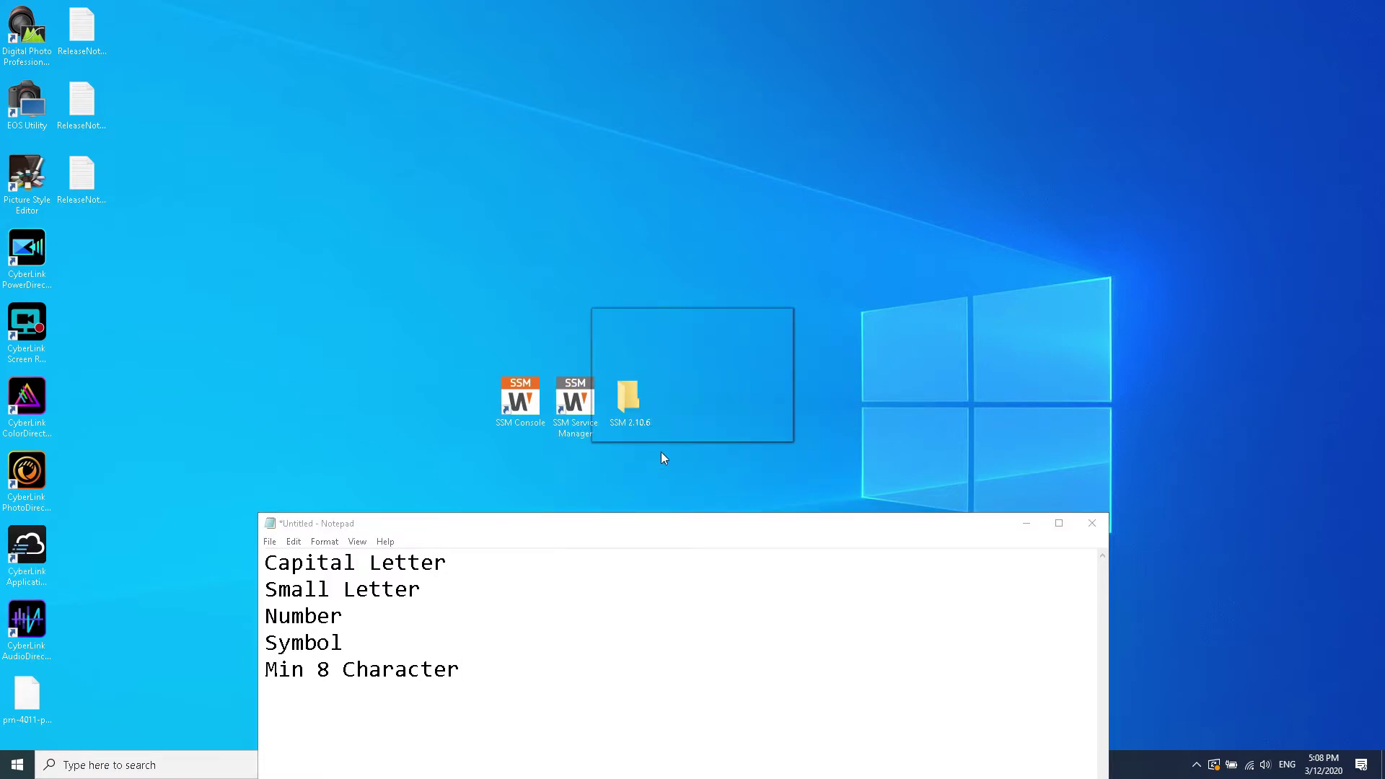
click(692, 414)
text(*****)
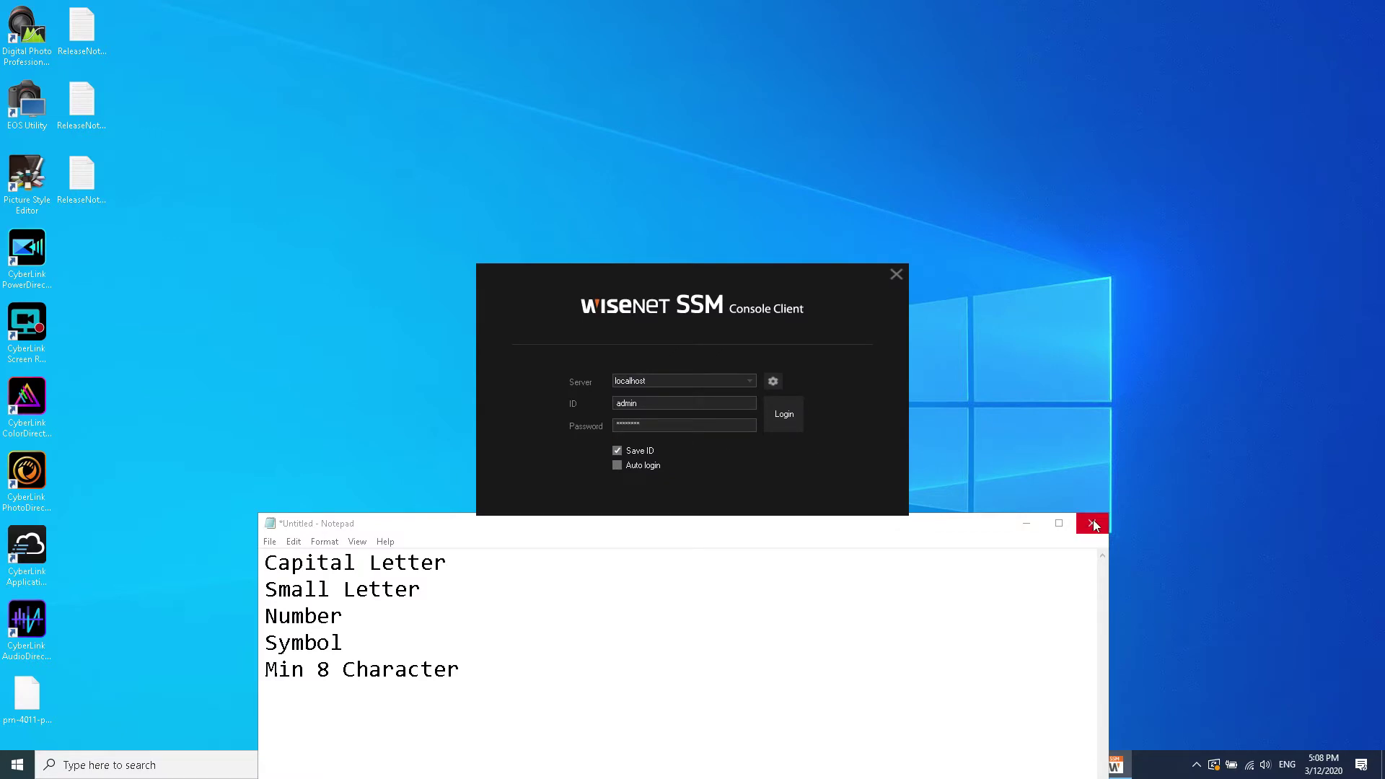
Step: Open the server connection settings and allow SSM Console through the Windows firewall
click(1025, 522)
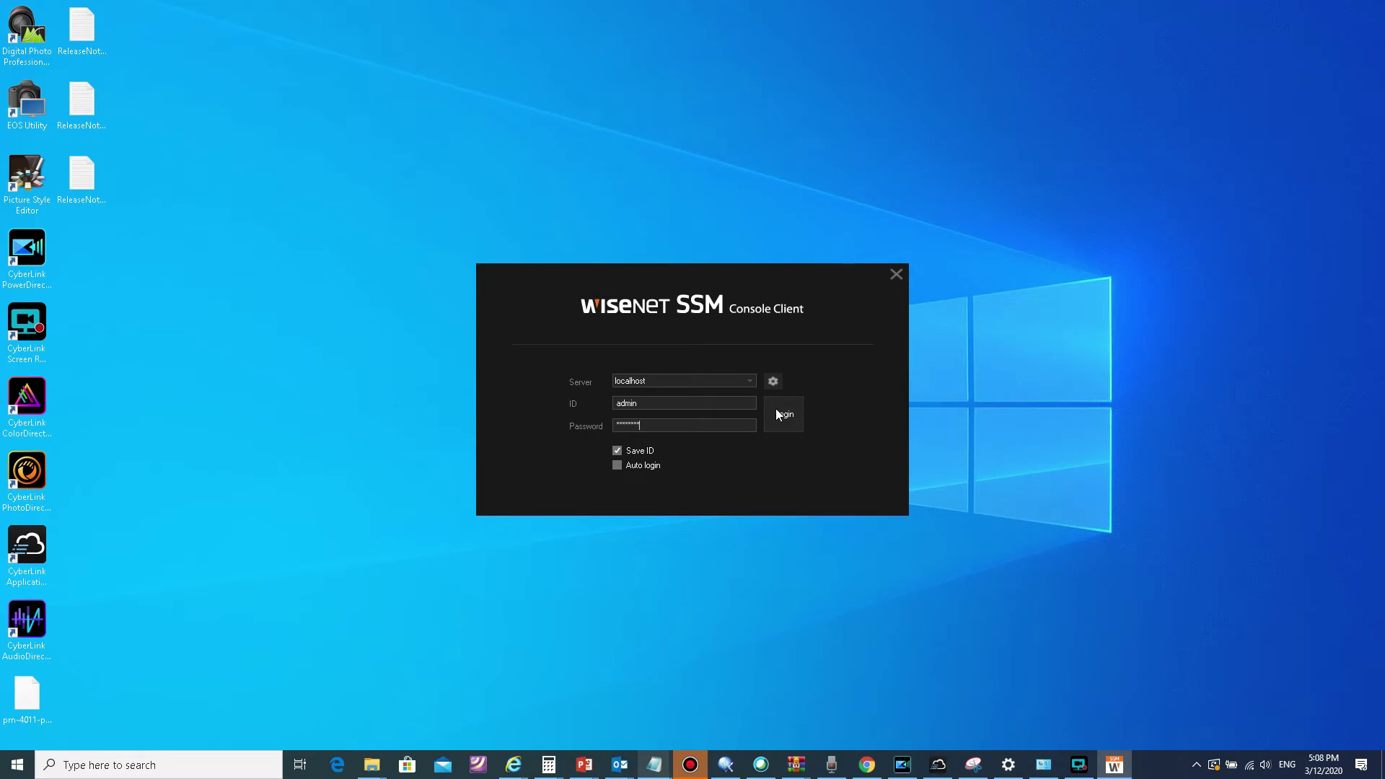
click(775, 381)
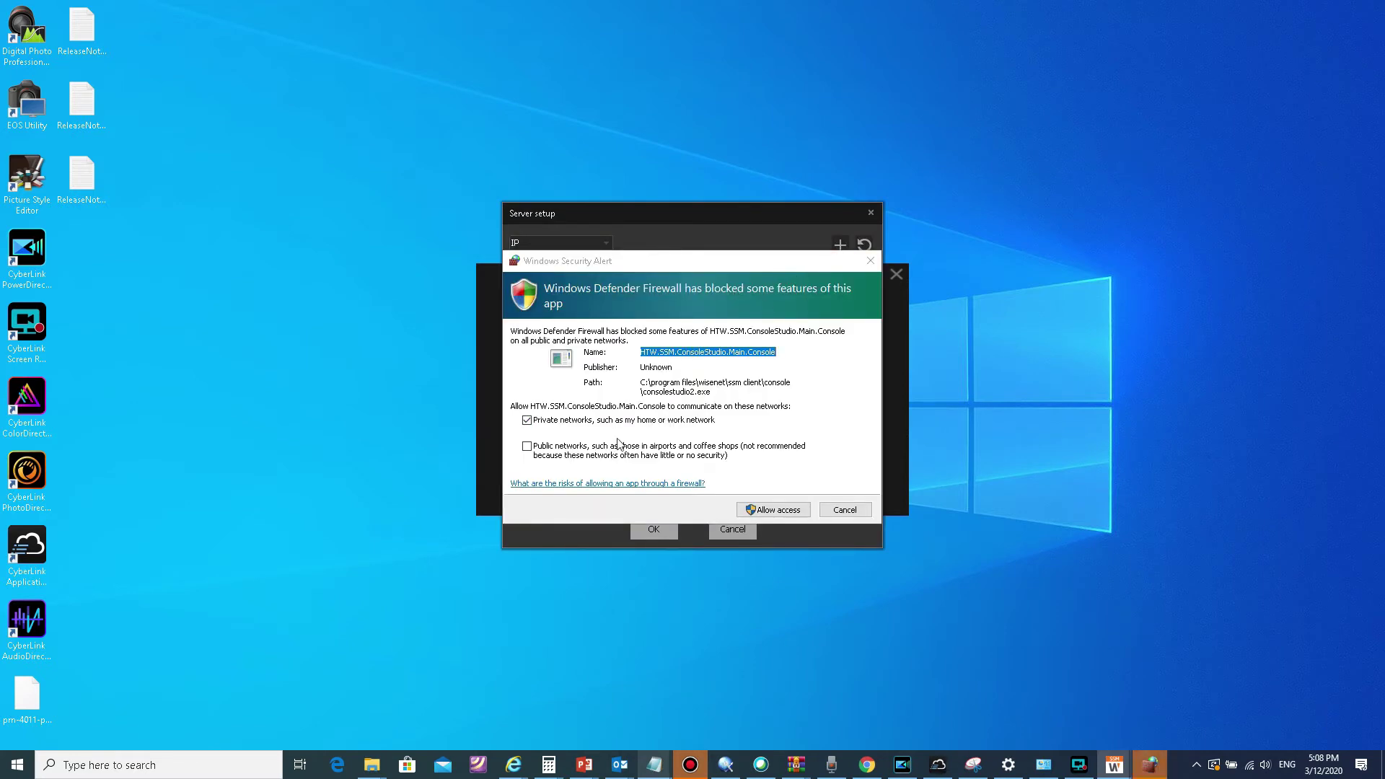
click(794, 515)
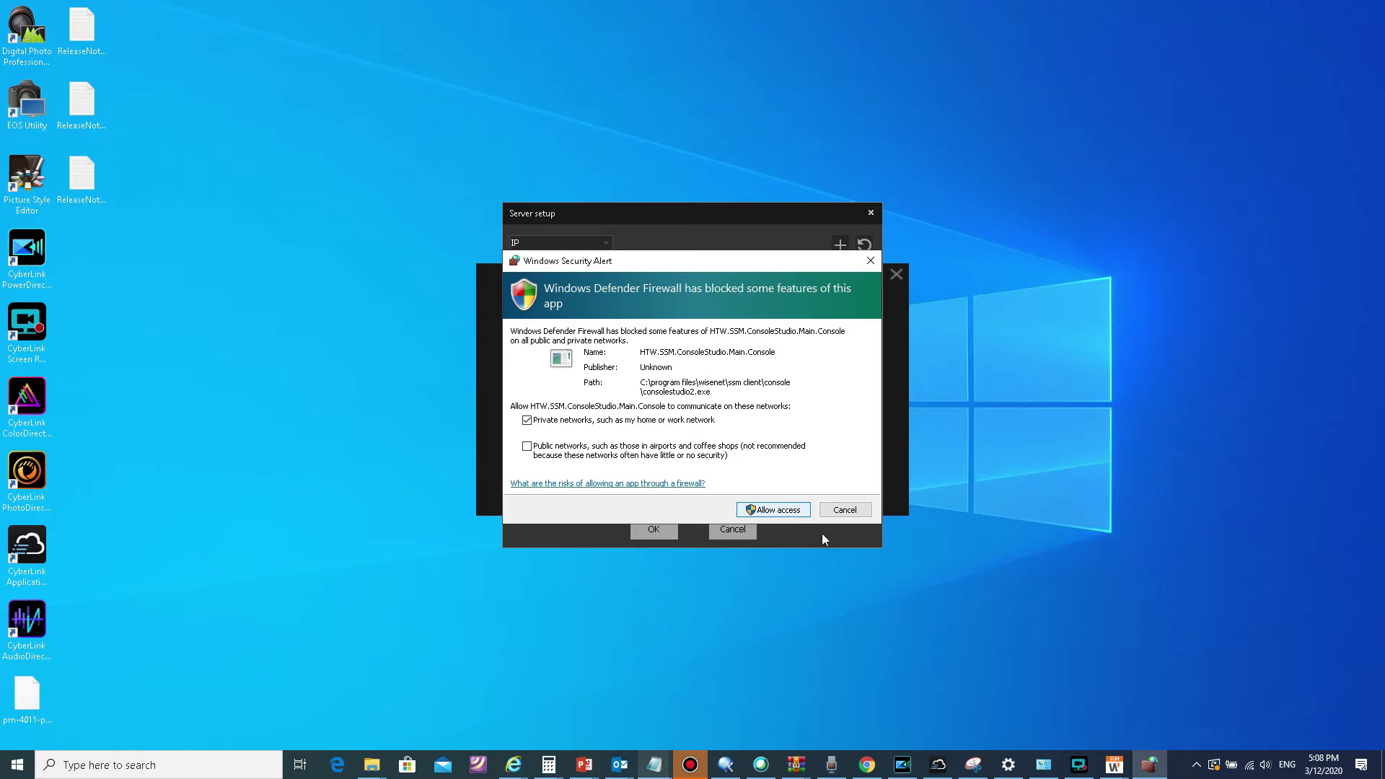
click(788, 514)
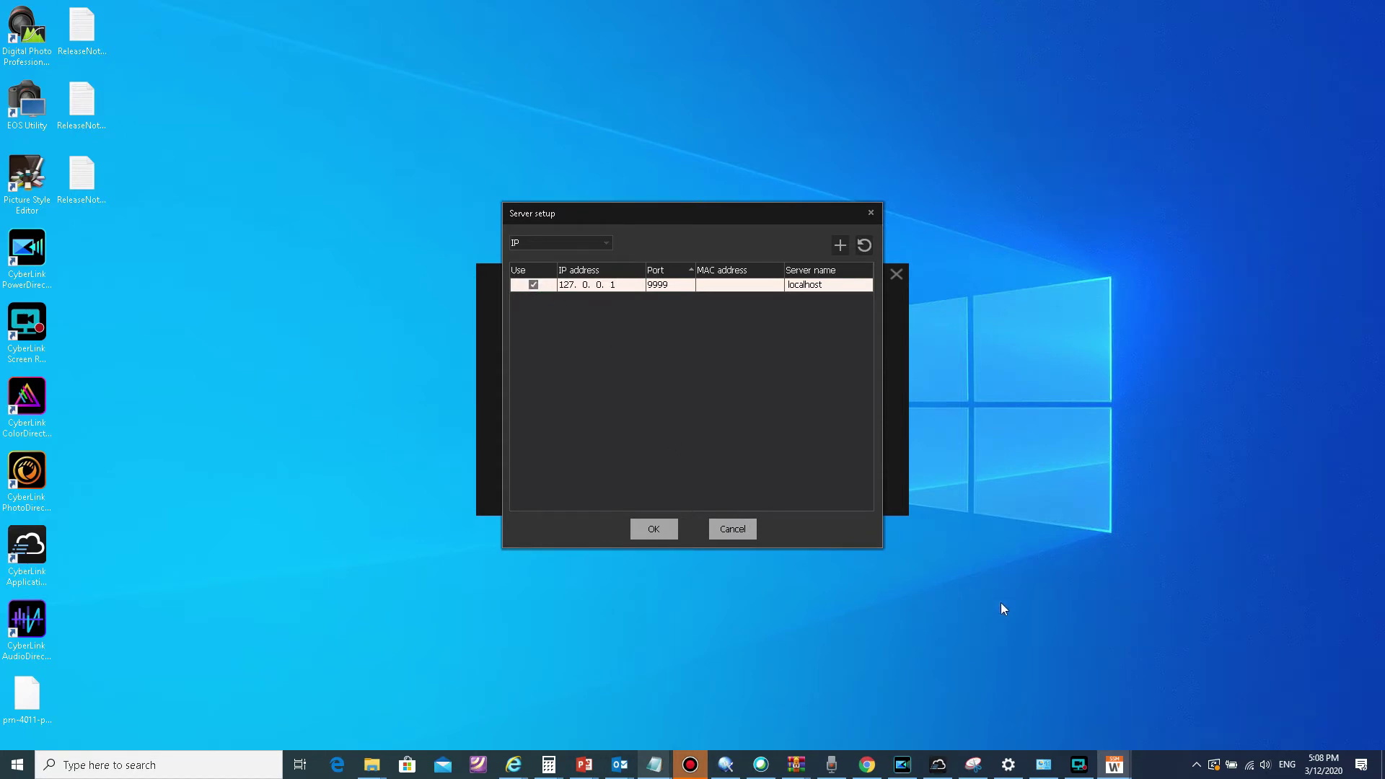
Step: Place a Notepad note below the server list stating 'This is the IP address of the SSM Server.'
mouse_move(1079, 765)
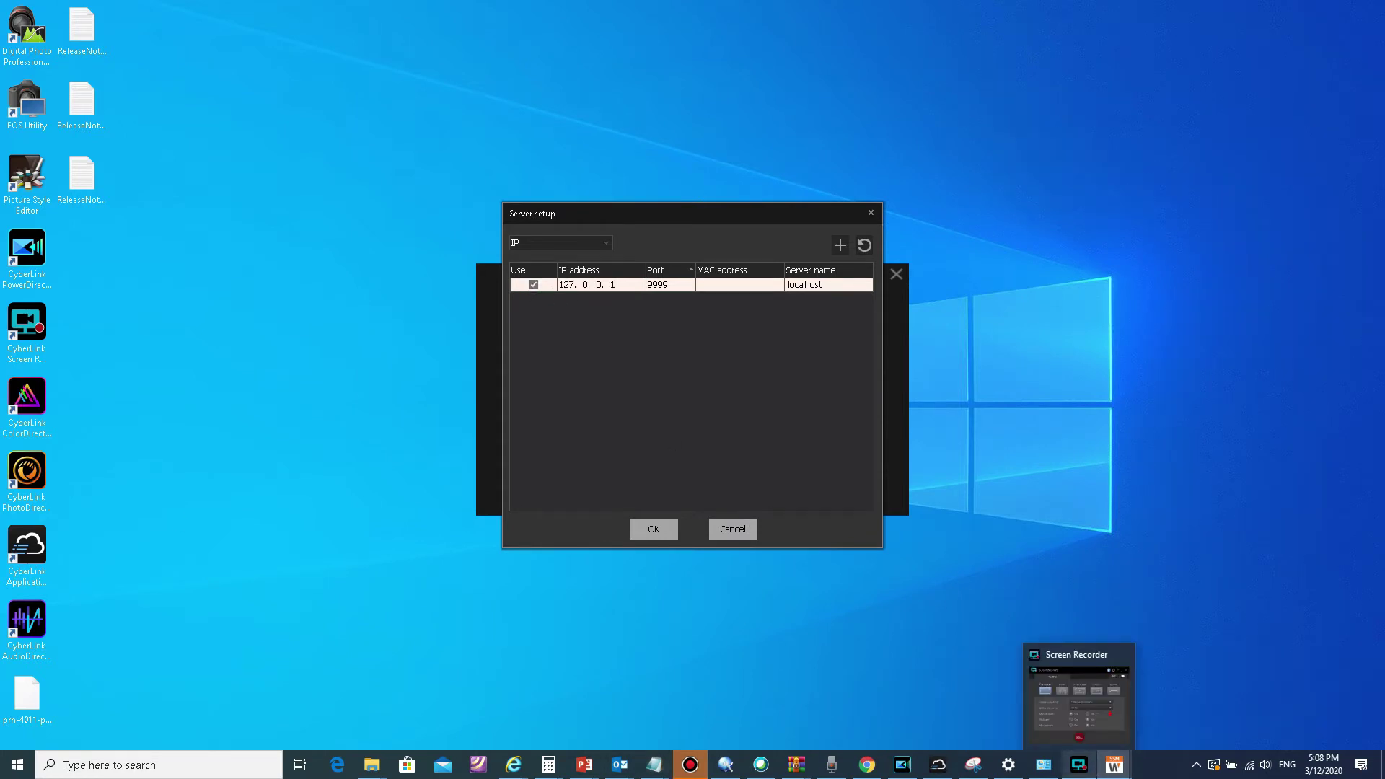
key(super+r)
key(Escape)
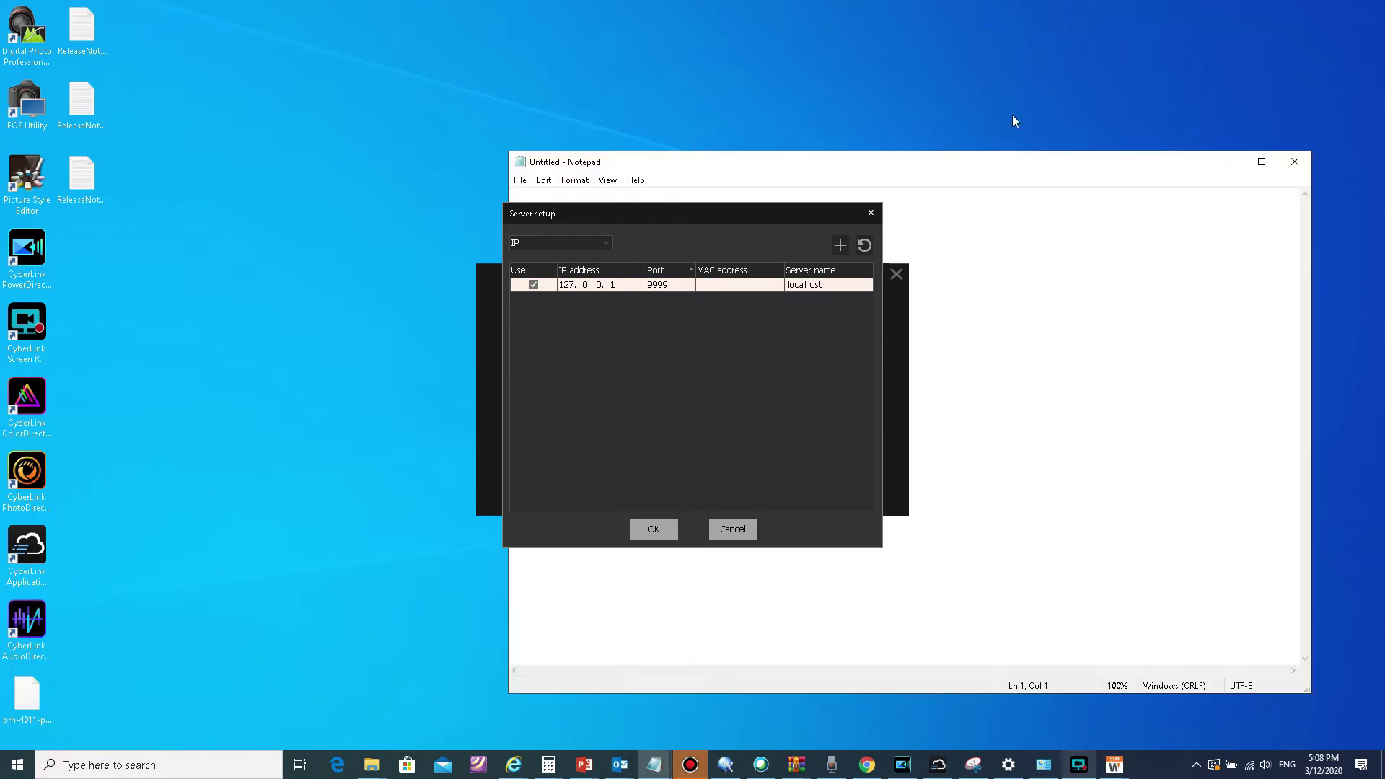
drag(1028, 174, 729, 442)
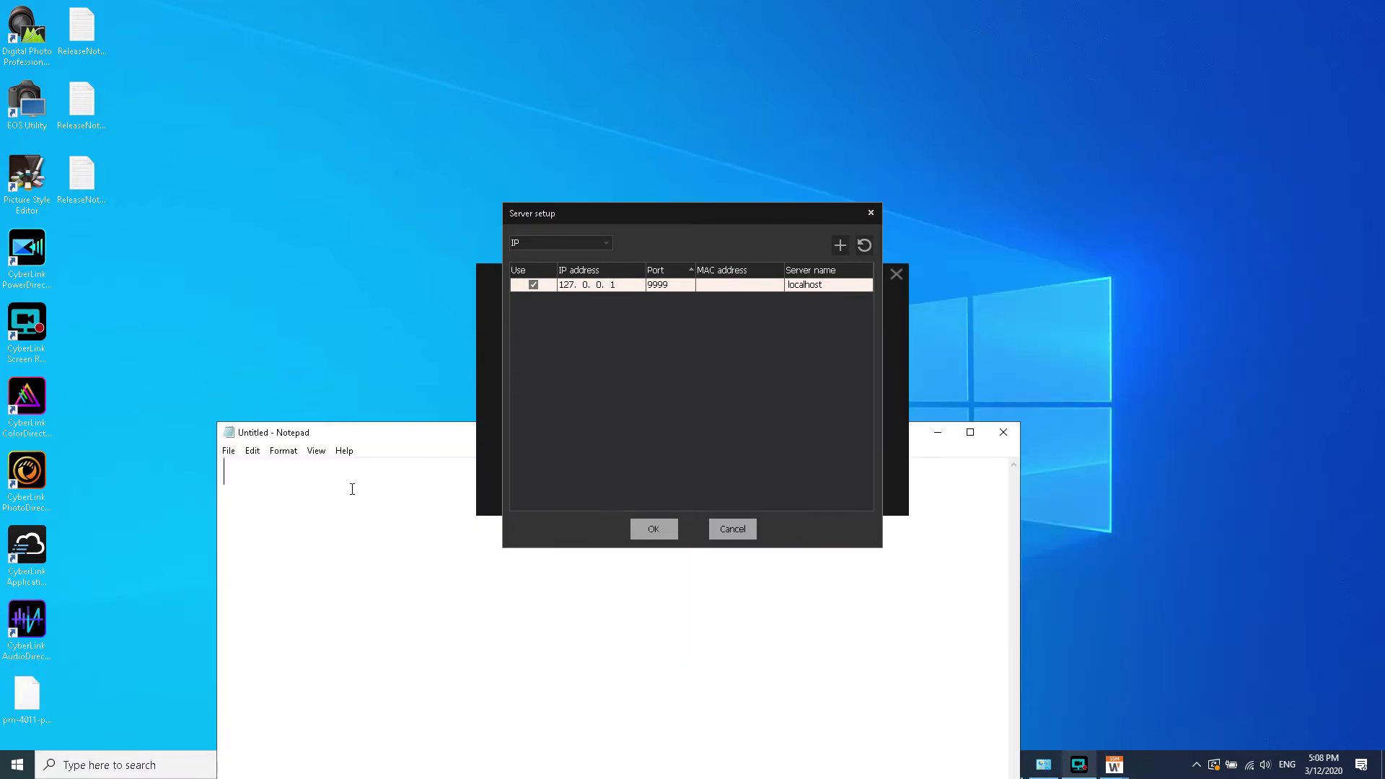
drag(433, 436, 570, 571)
click(569, 625)
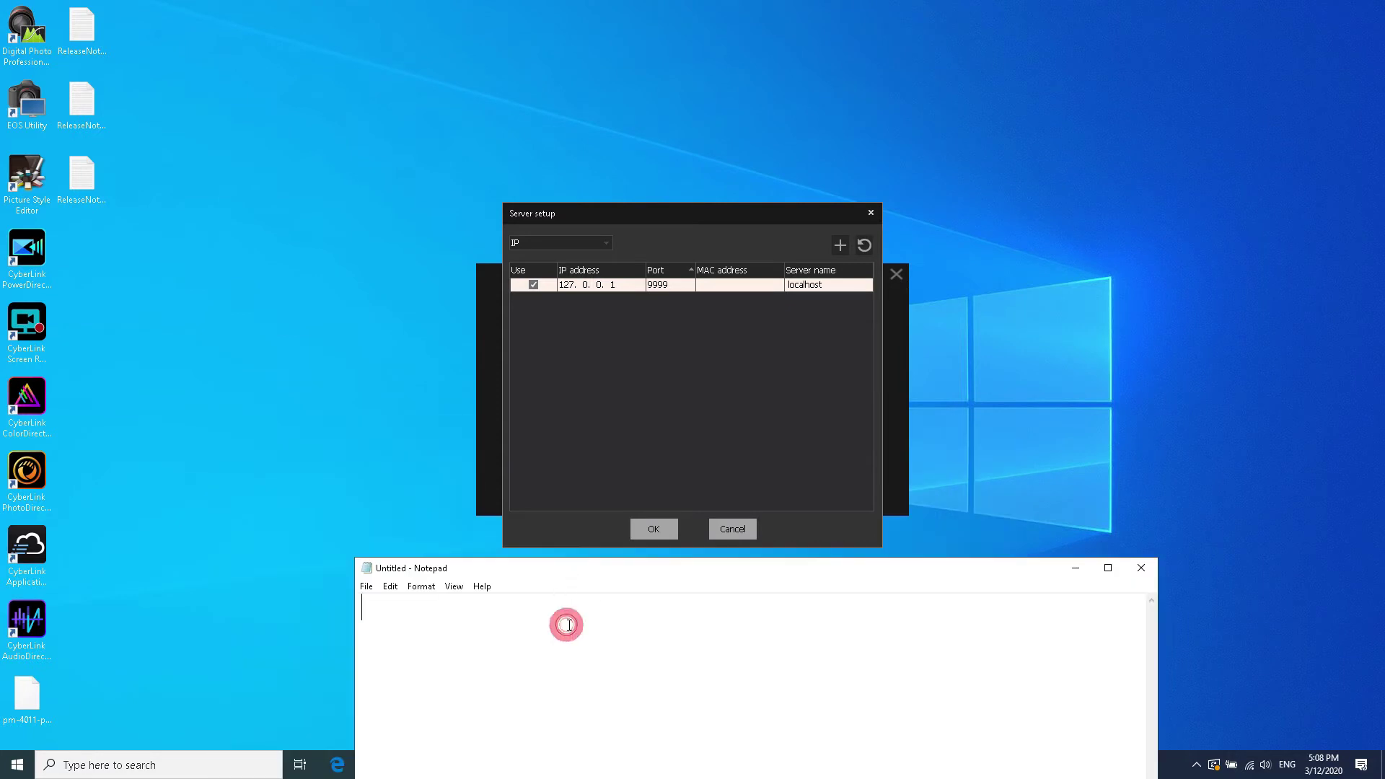
text(Thsi is t)
key(ctrl+a)
text(This is)
key(BackSpace)
text(is the )
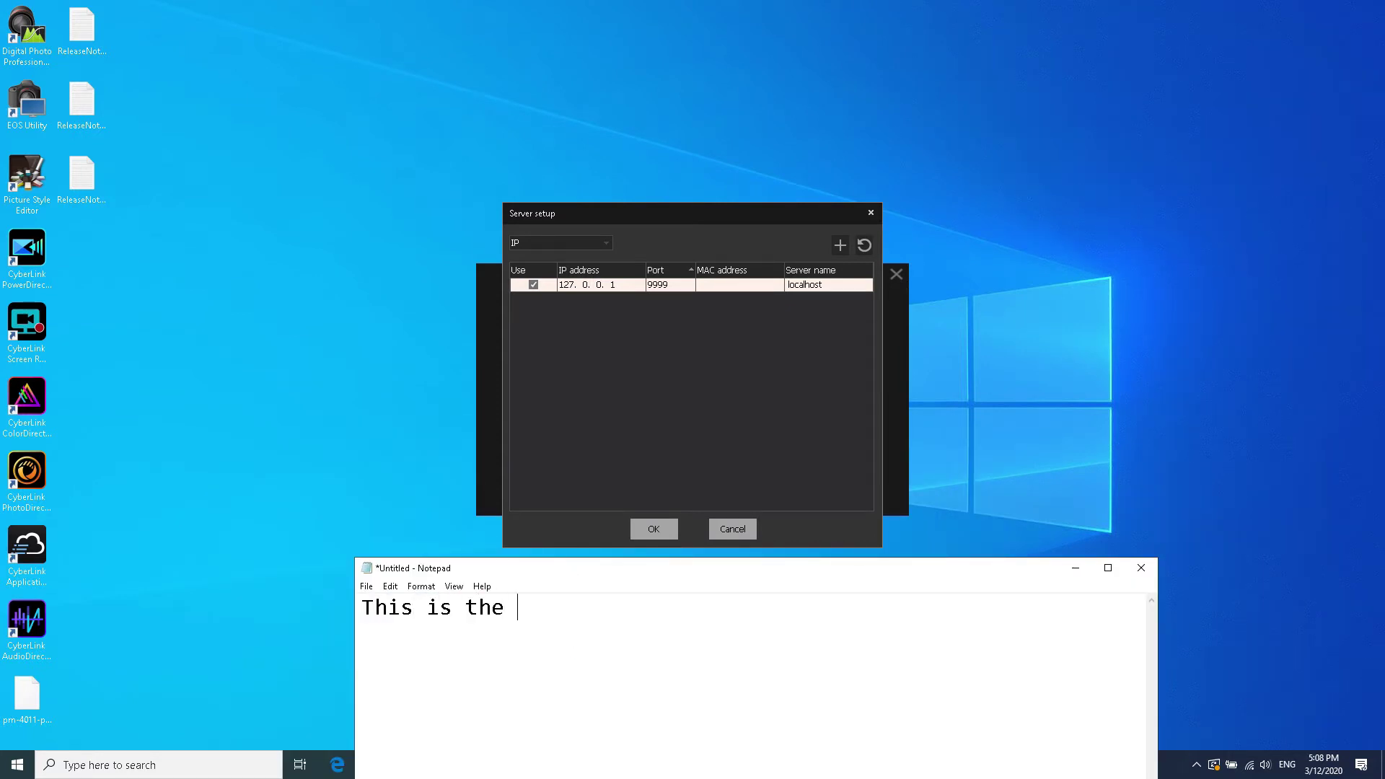
text(IP address of the)
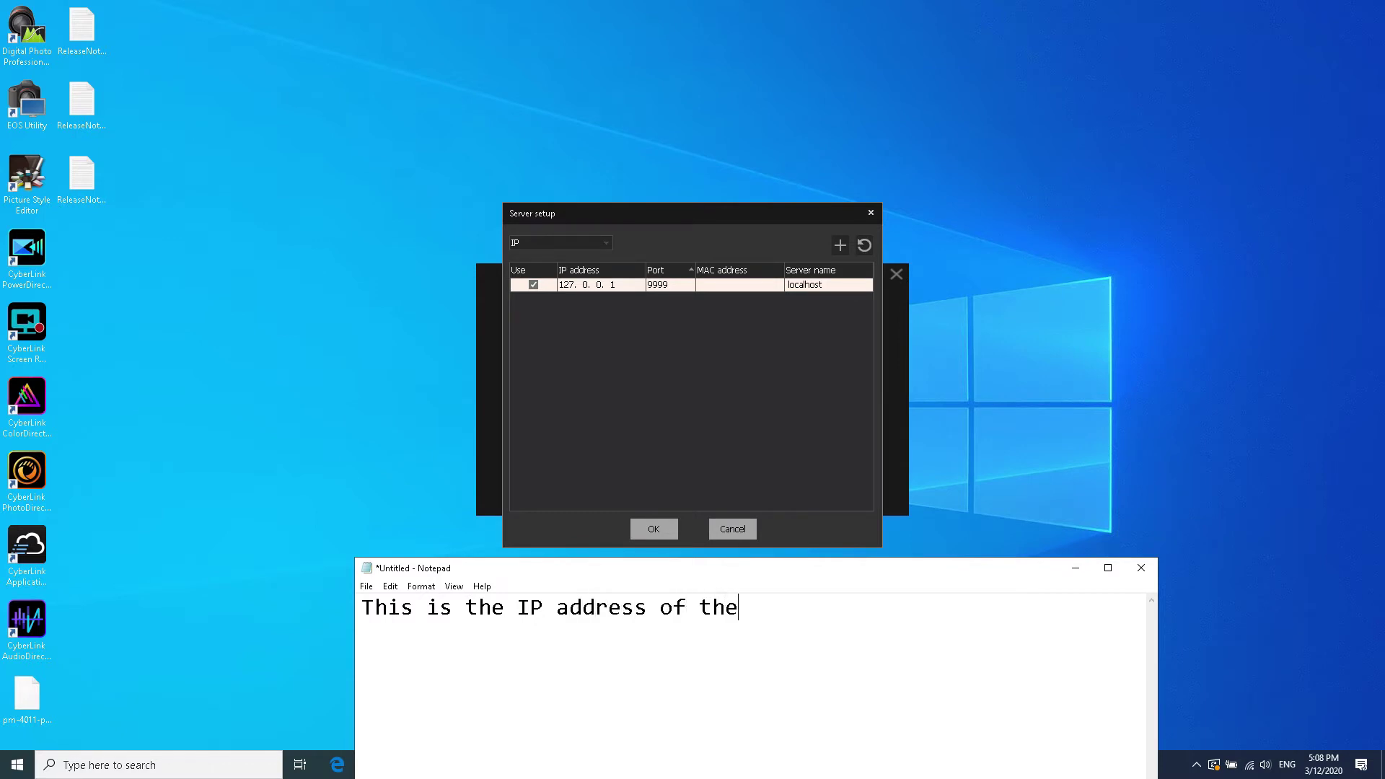
text( SSM Server. If)
Step: Note that 127.0.0.1 suits a same-PC client and other clients auto-discover the server on the network
key(Return)
text(If it is)
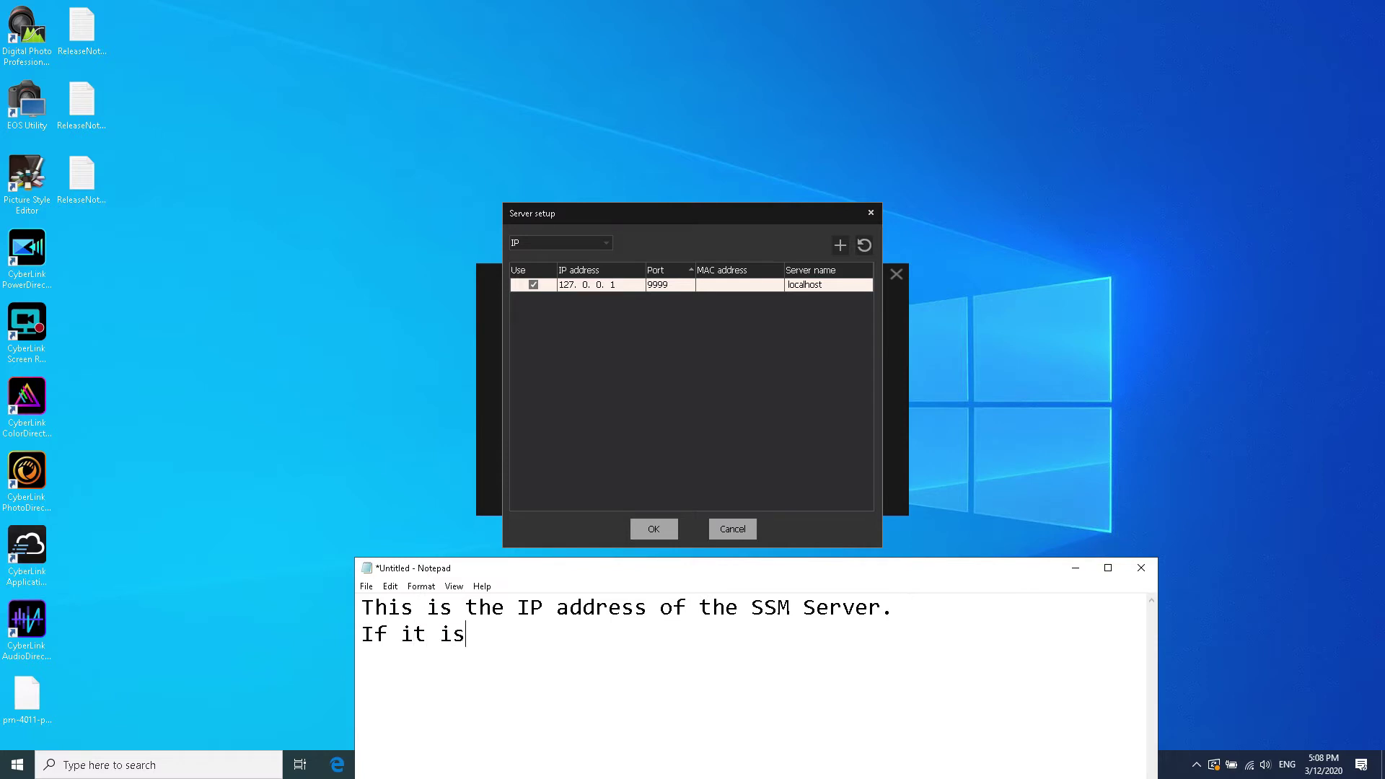
text( teh sa)
key(BackSpace)
key(BackSpace)
key(BackSpace)
key(BackSpace)
key(BackSpace)
text(he same serve)
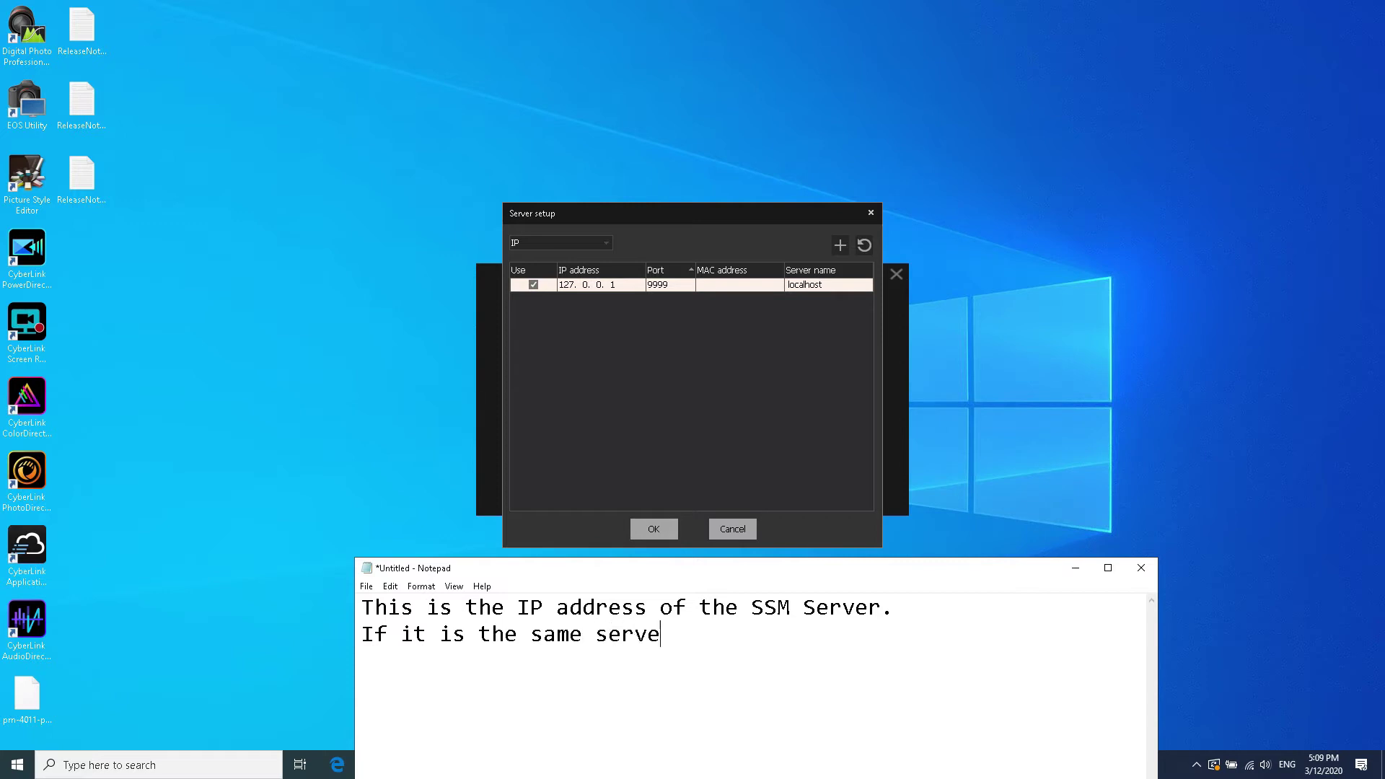
text(r PC as Client then )
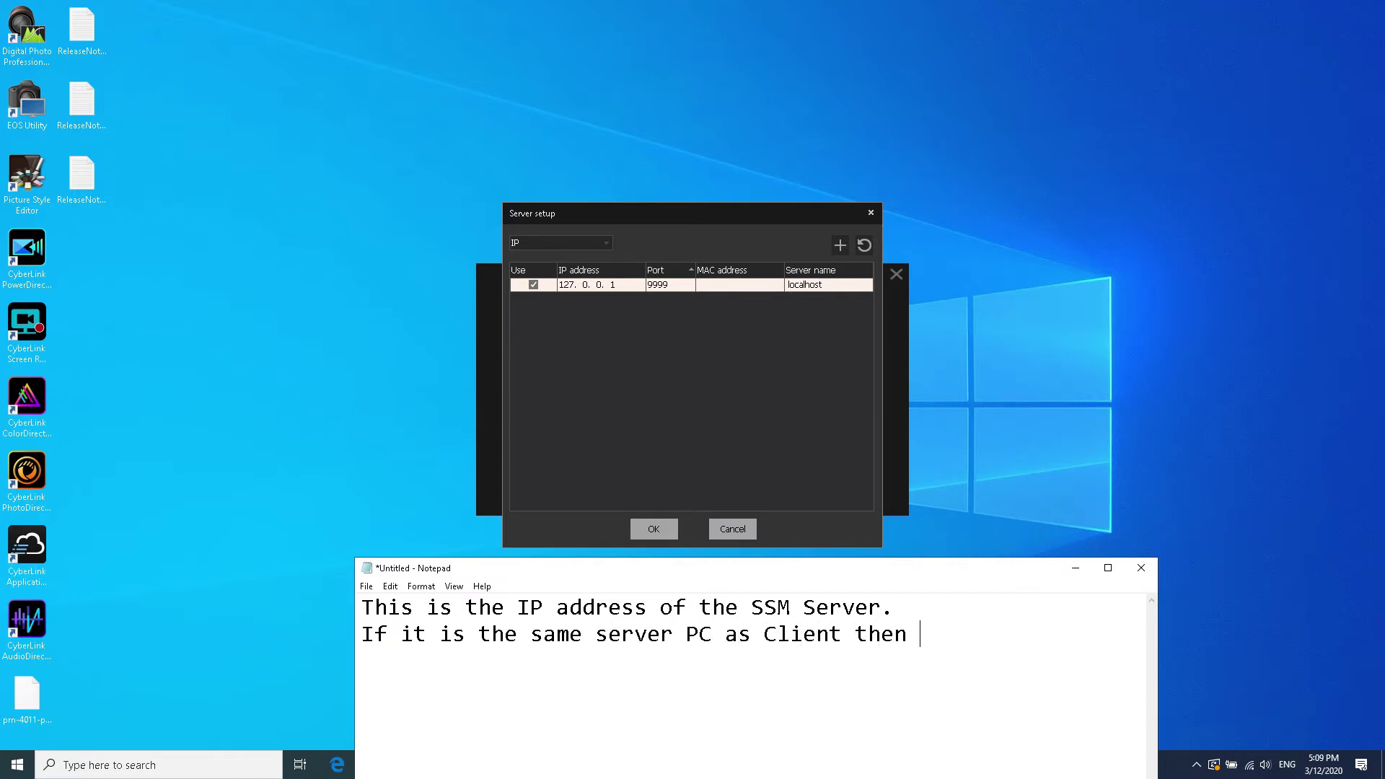
text(127.0.0.1 is ok.)
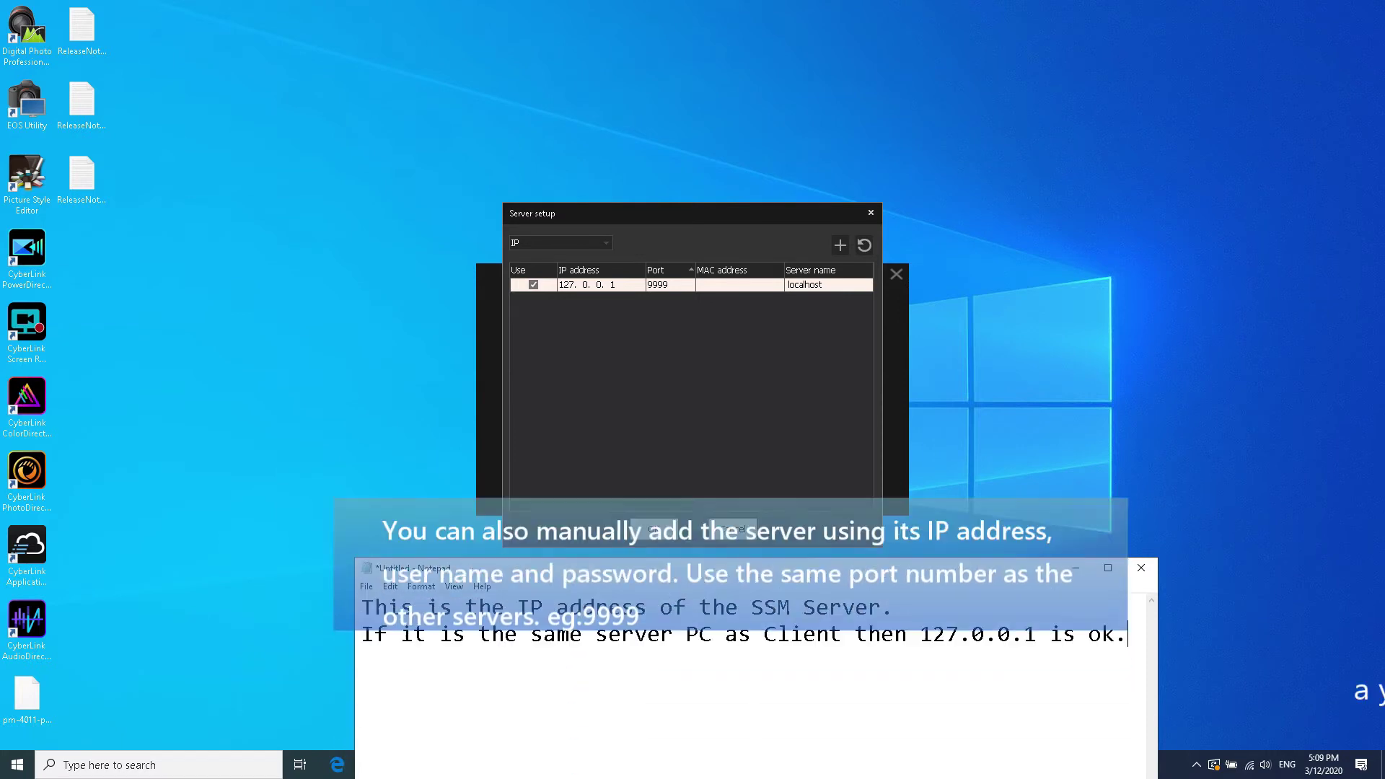
key(Return)
text(If client i)
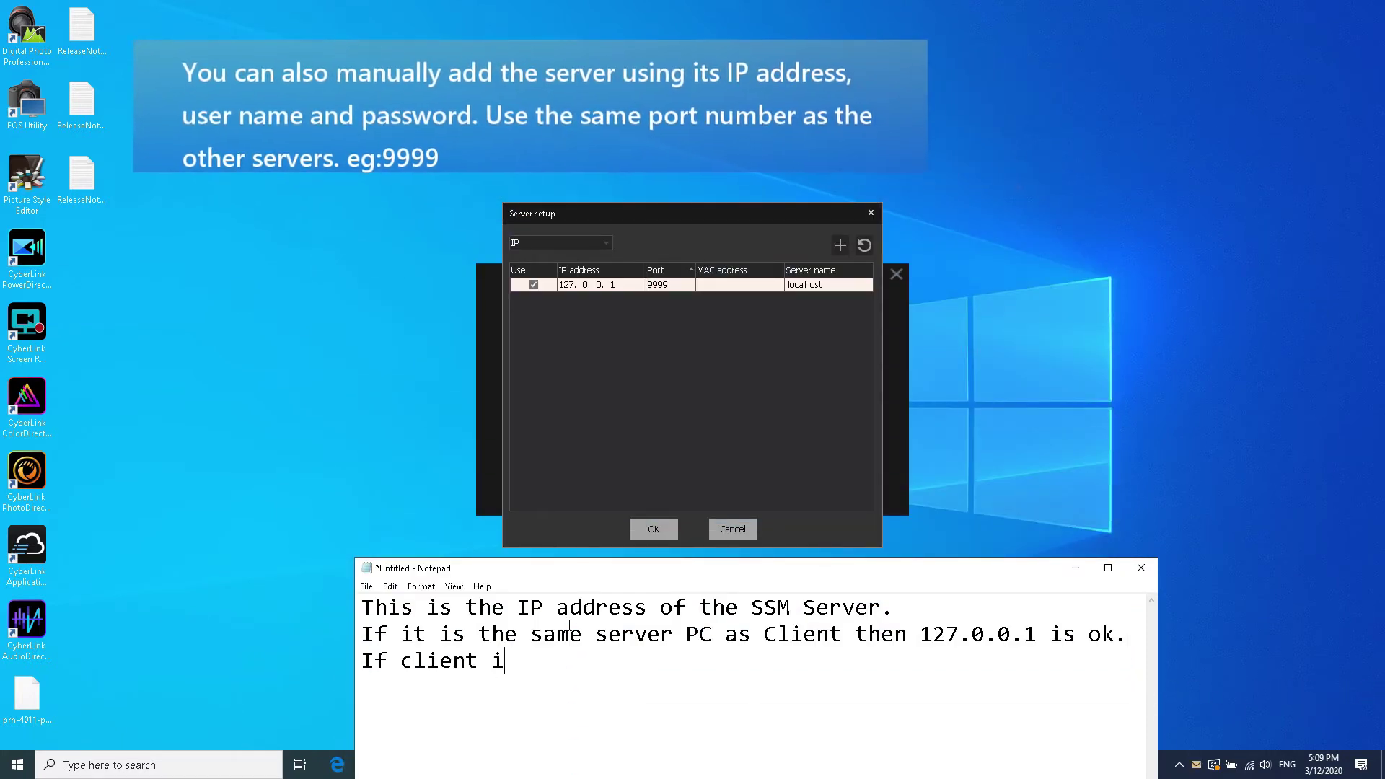
text(s in different machine,)
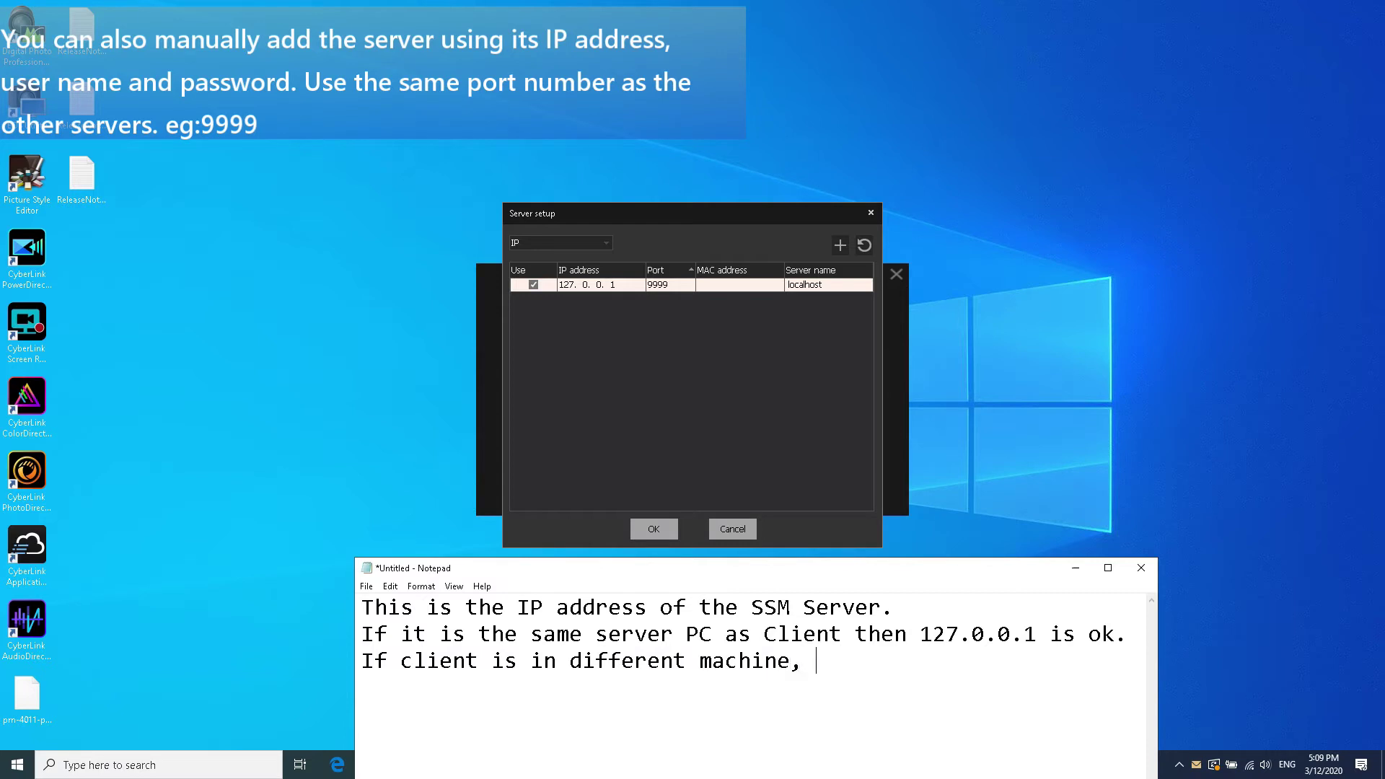
text( it will auto discov)
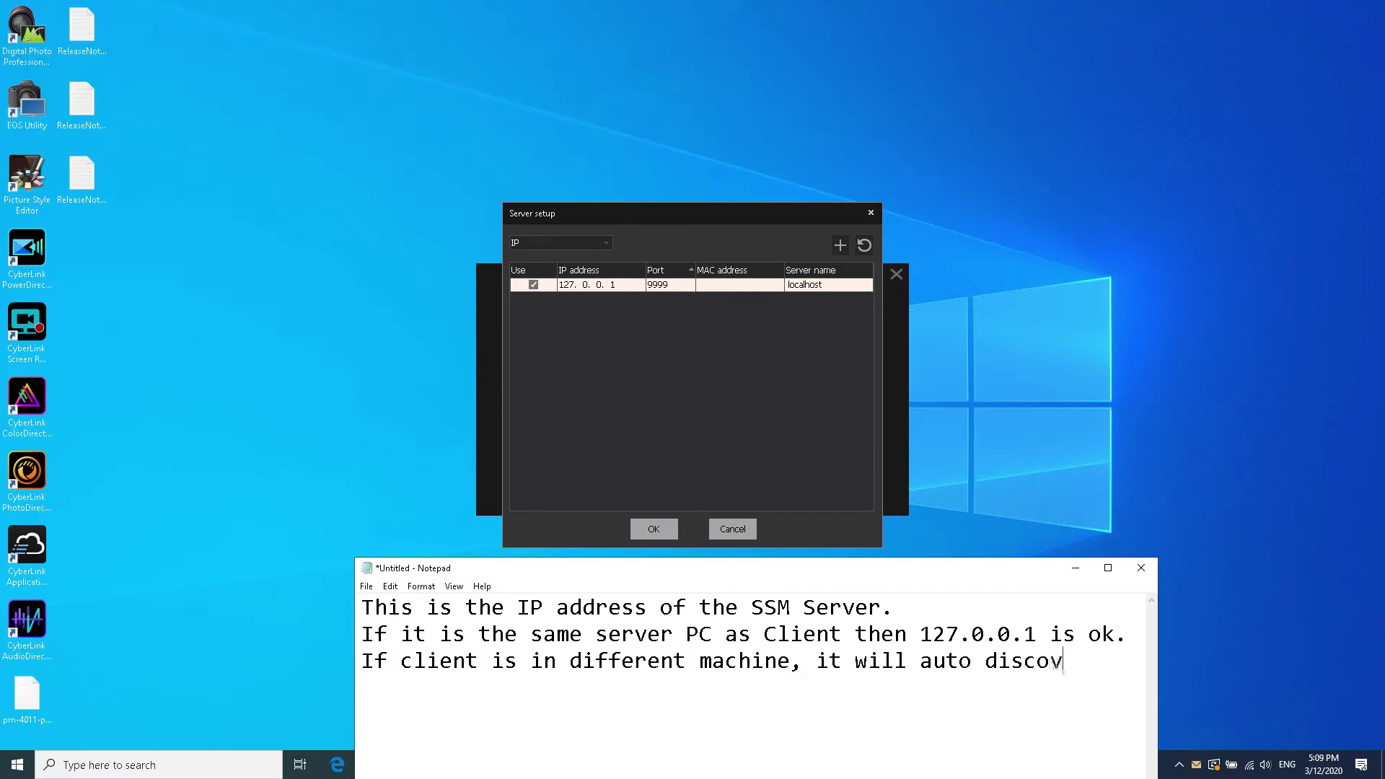
text(er SSM Server in the )
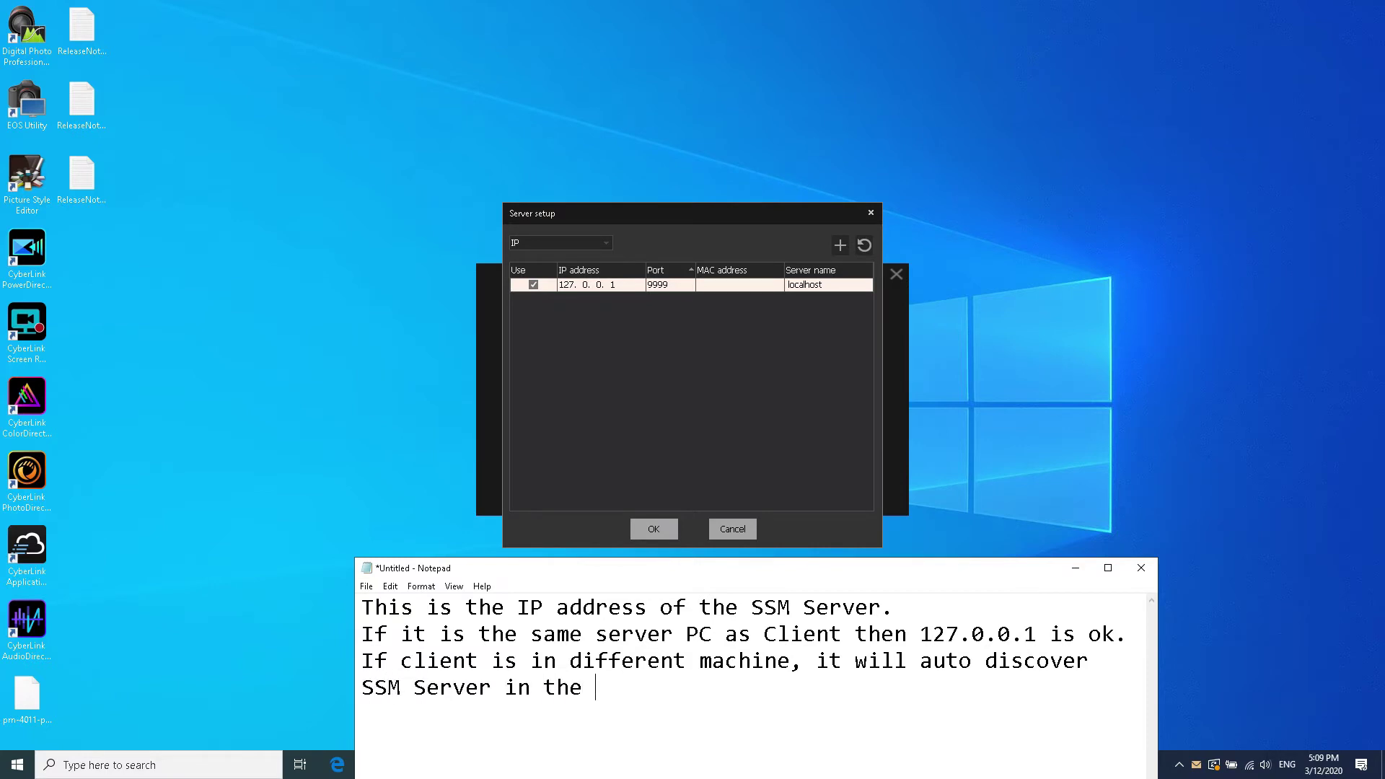
text(same network. You can select it.)
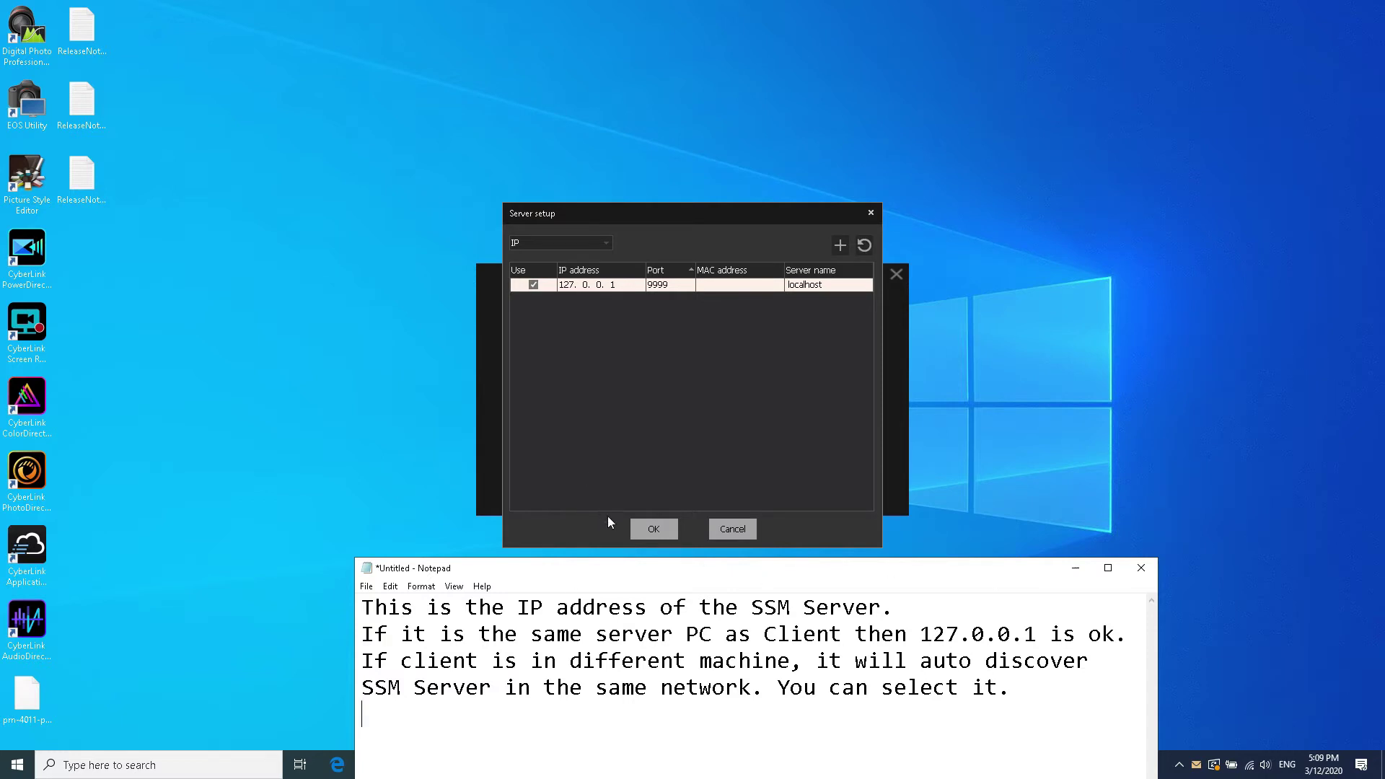
Step: Confirm the server setup and note that server and client share one machine, so settings are fine
click(658, 530)
click(1083, 688)
text(I have installed both server and c)
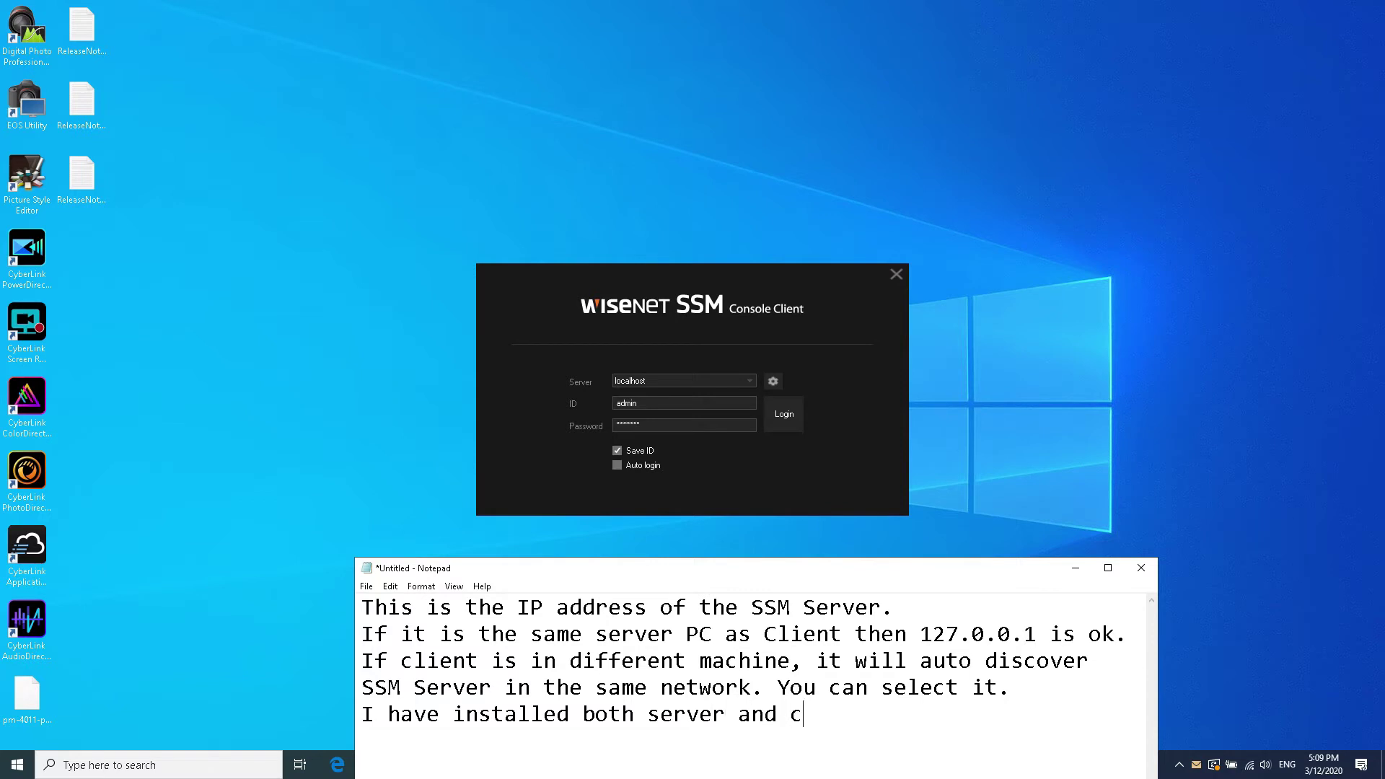
text(lient in same machineso i)
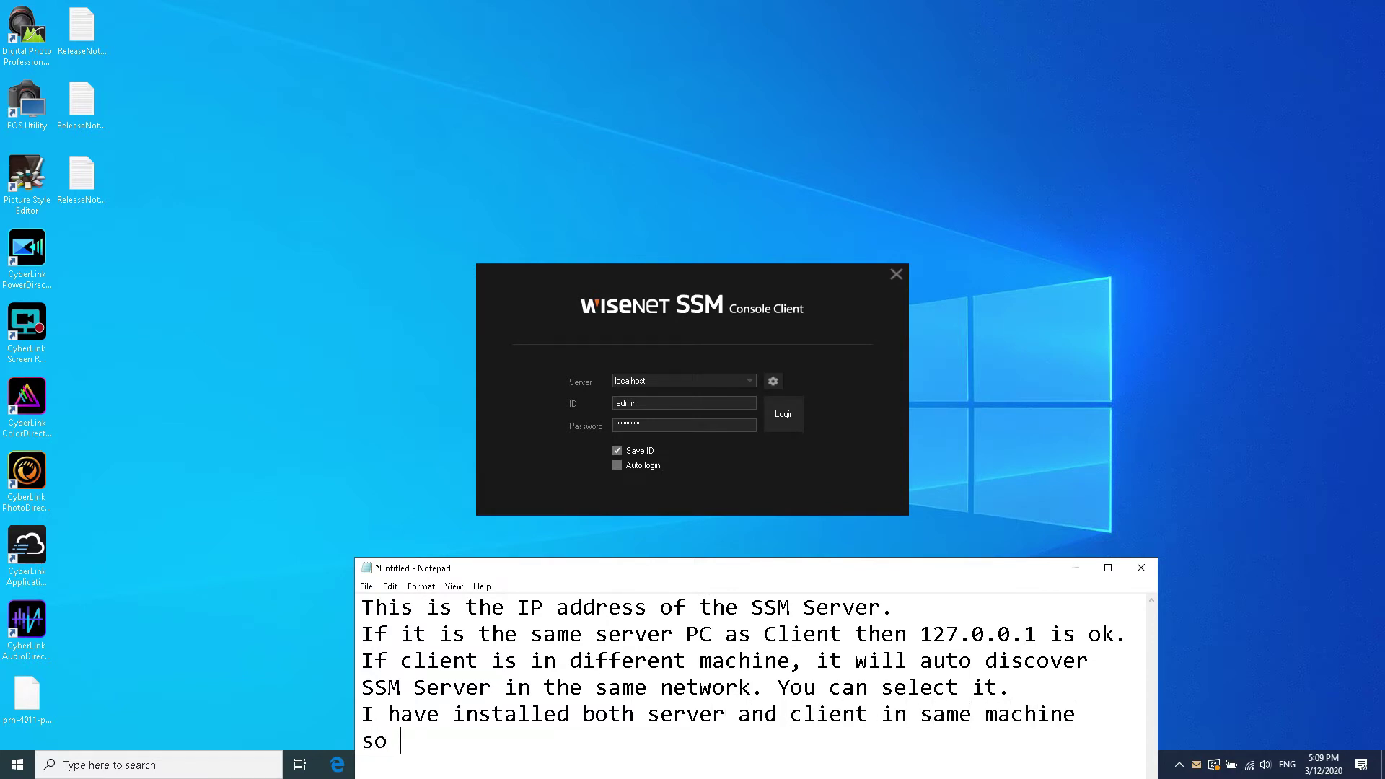
key(BackSpace)
text(my settings look ok.)
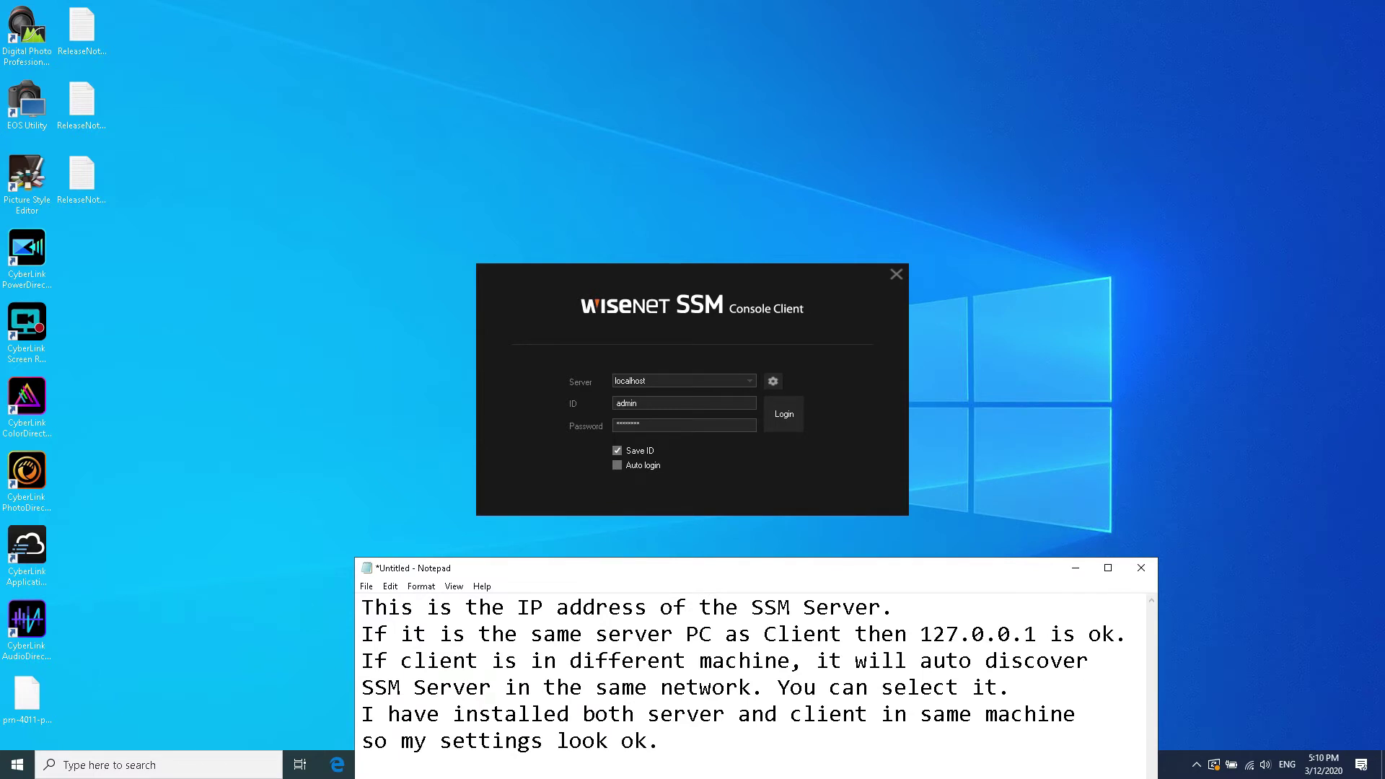
Step: Log in to the console as admin, re-entering the password after the wrong-password warning
click(784, 415)
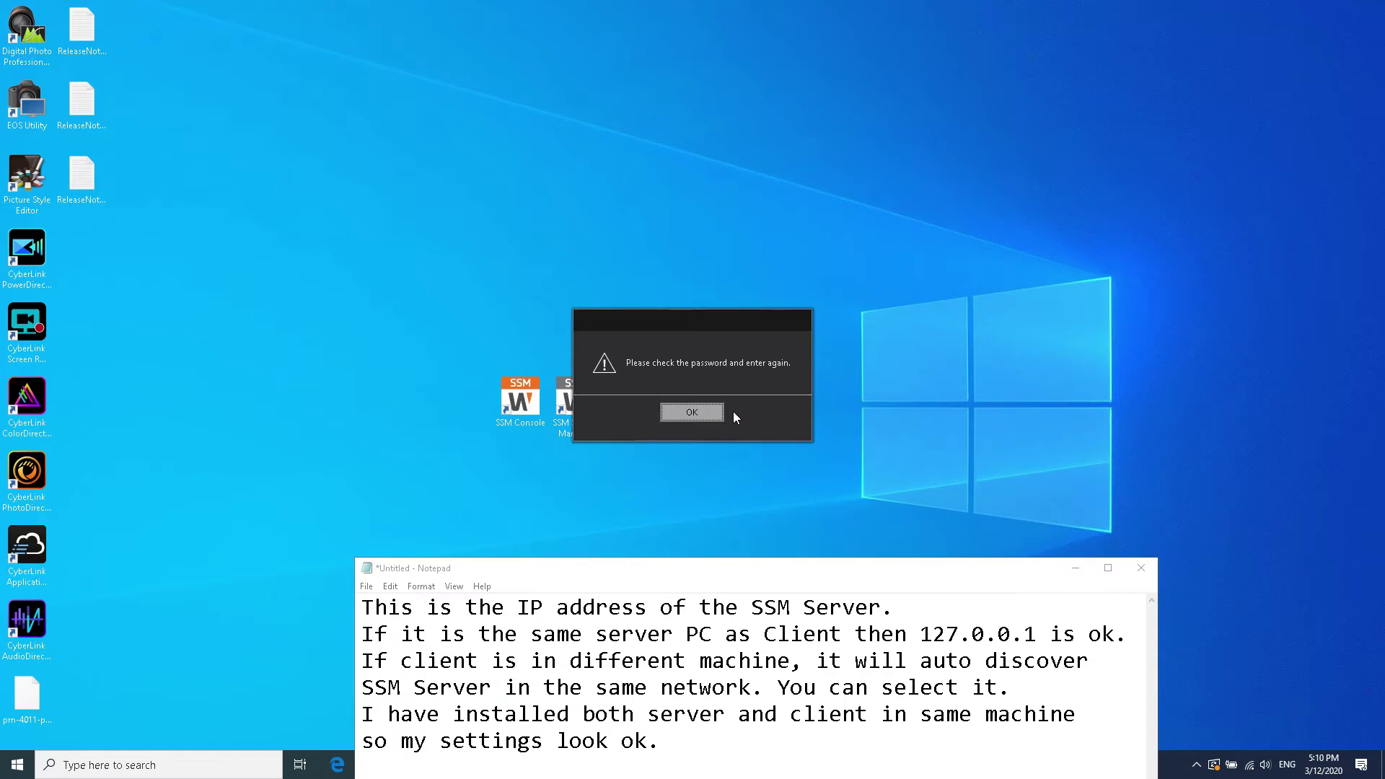
click(704, 414)
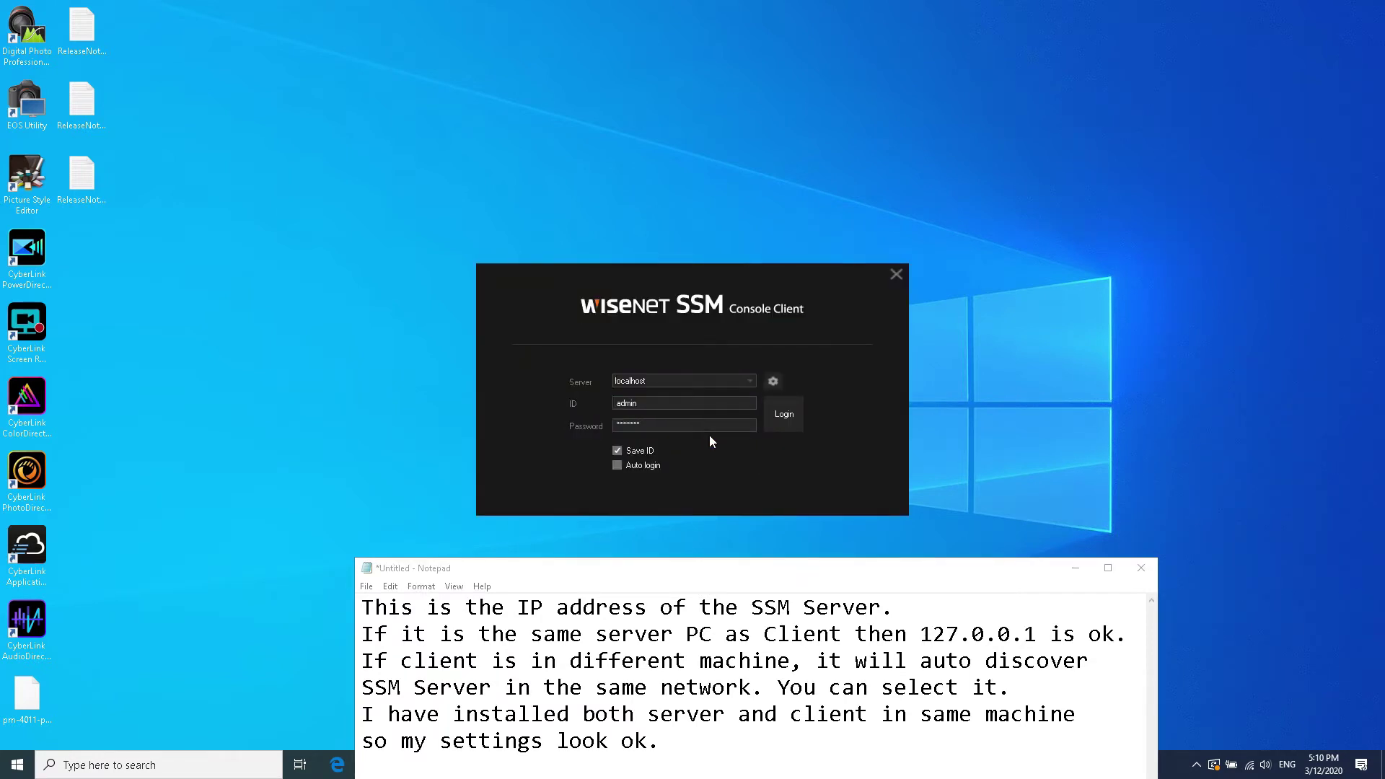
key(ctrl+a)
text(a)
key(Return)
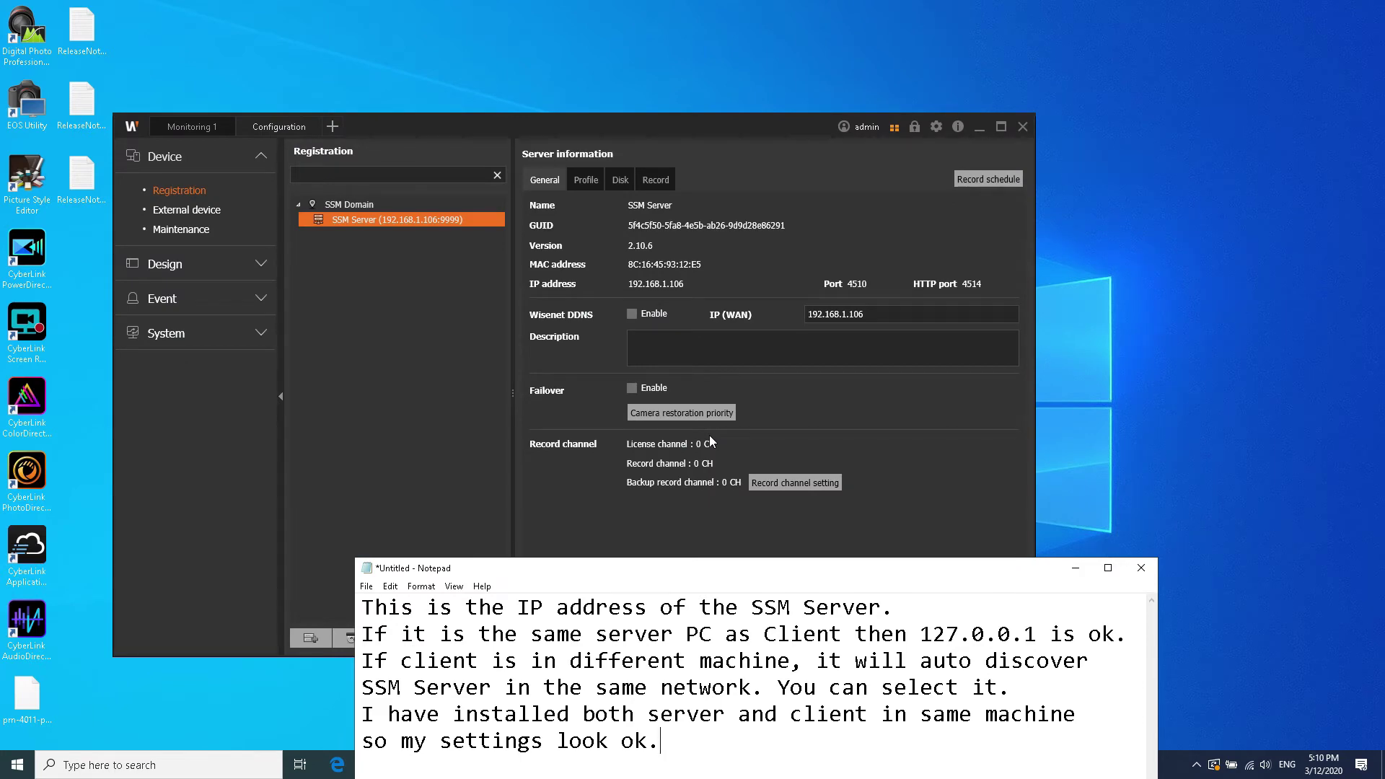
Step: Maximize the SSM Console and clear the old note text in Notepad
click(1004, 126)
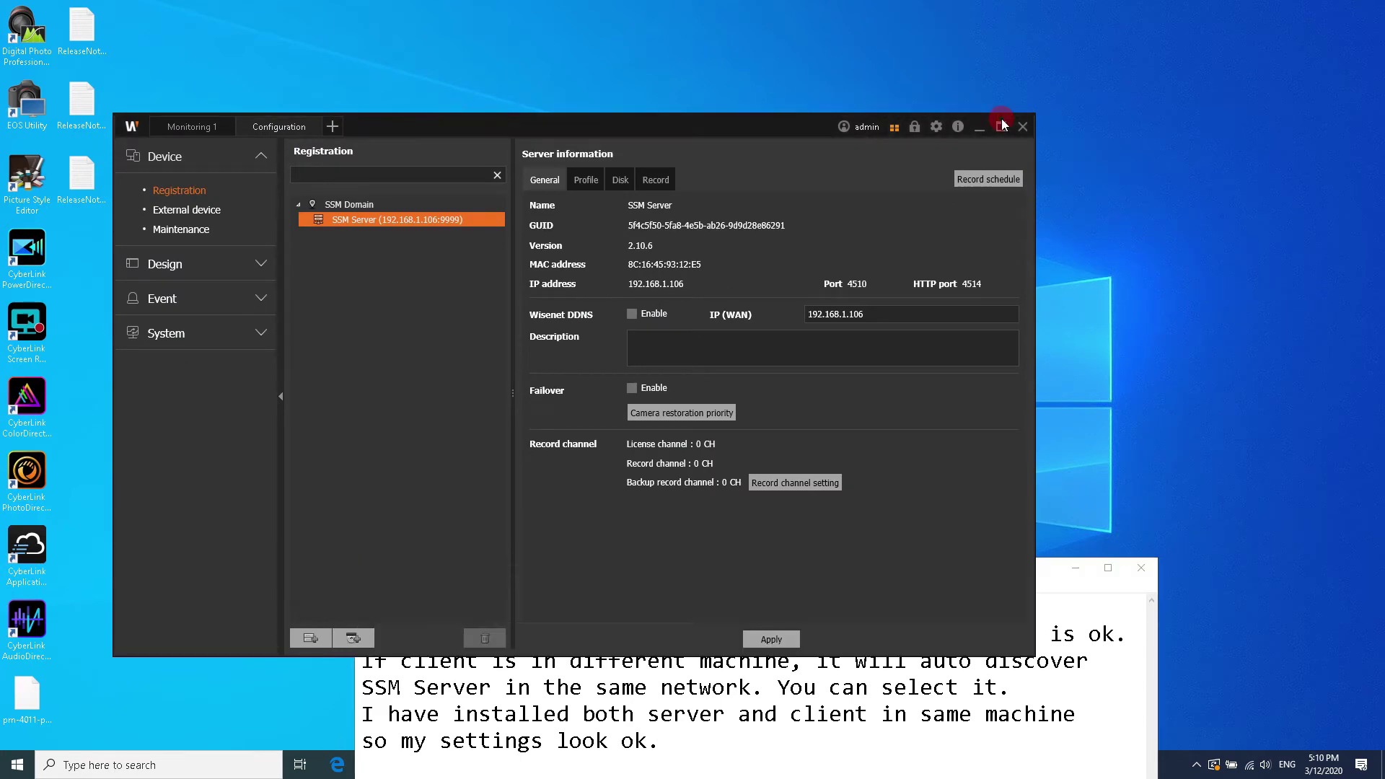
click(1003, 125)
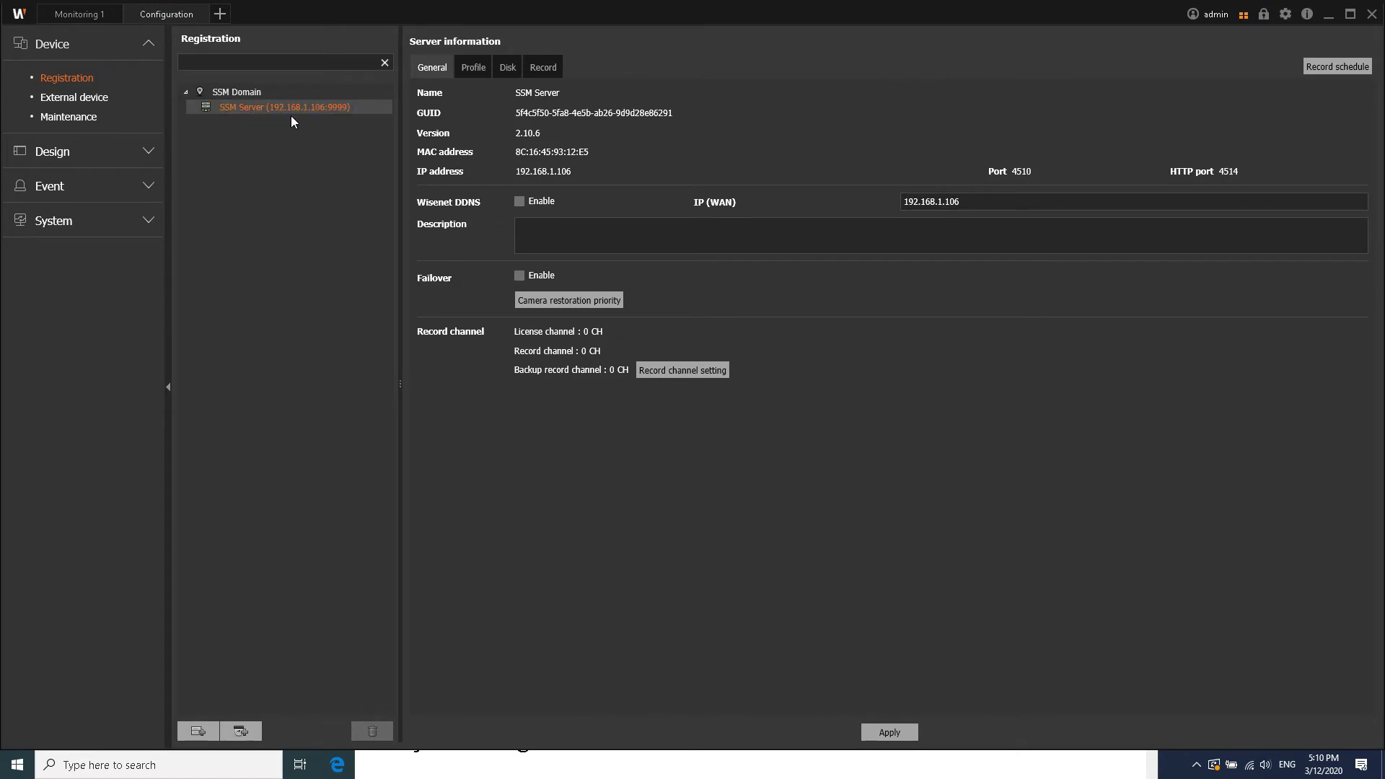
click(789, 763)
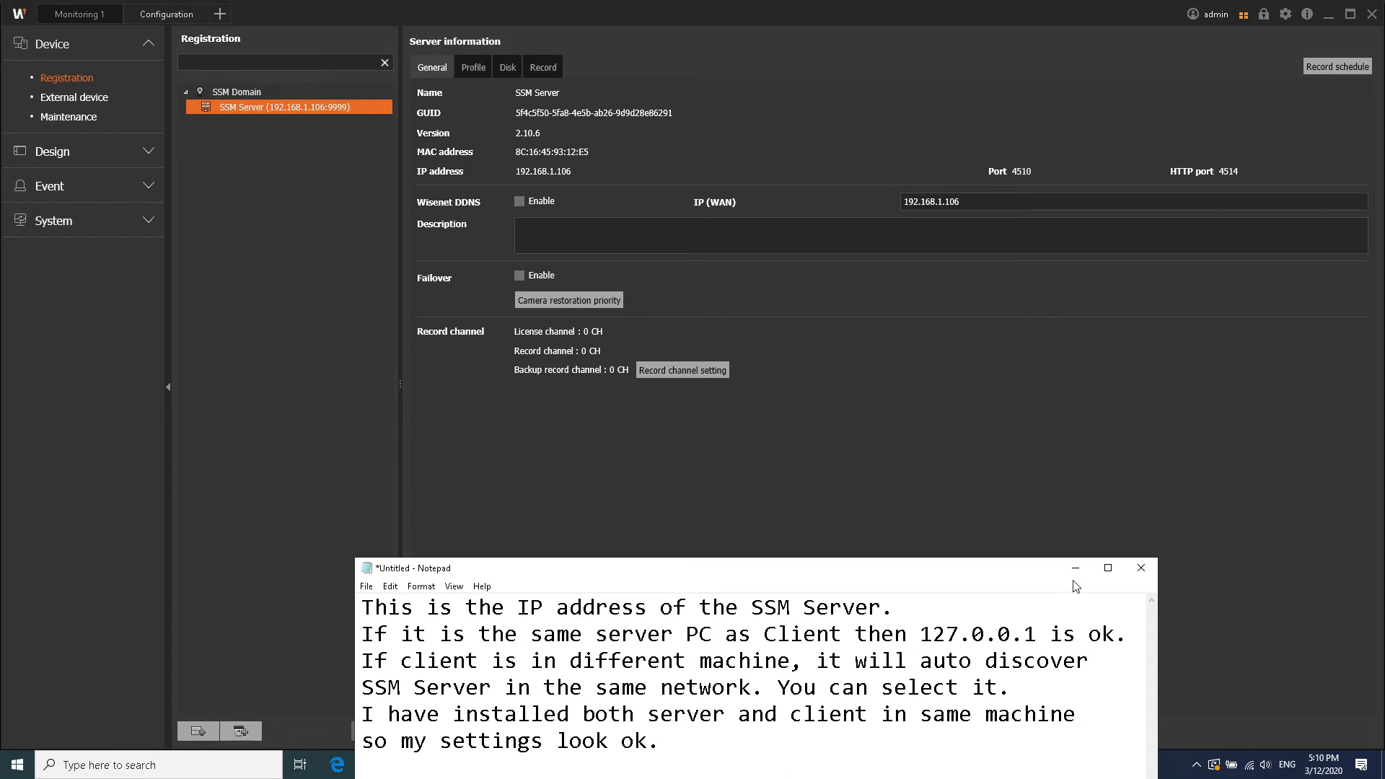
key(ctrl+a)
key(BackSpace)
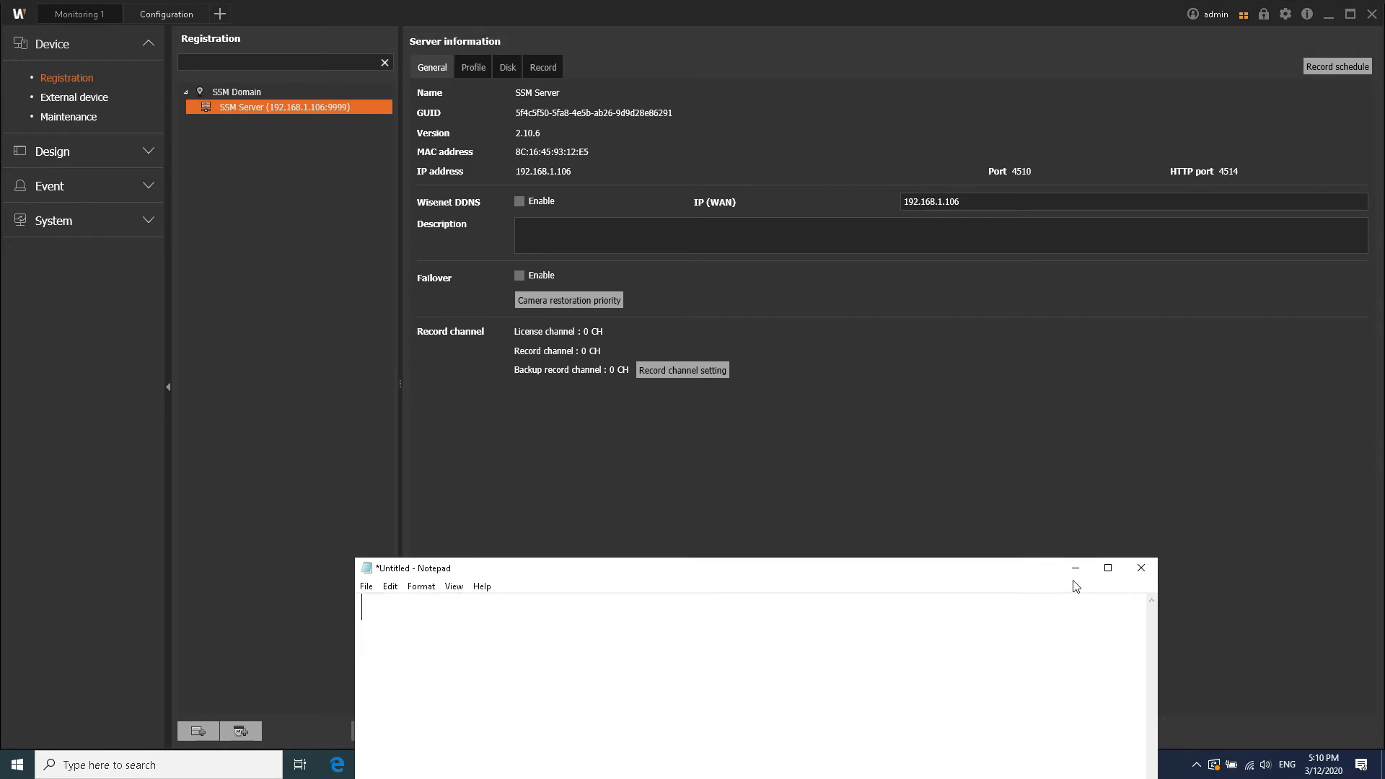
Step: Write a note: check the server IP; if different, disconnect other networks and log in again
text(Check the Se)
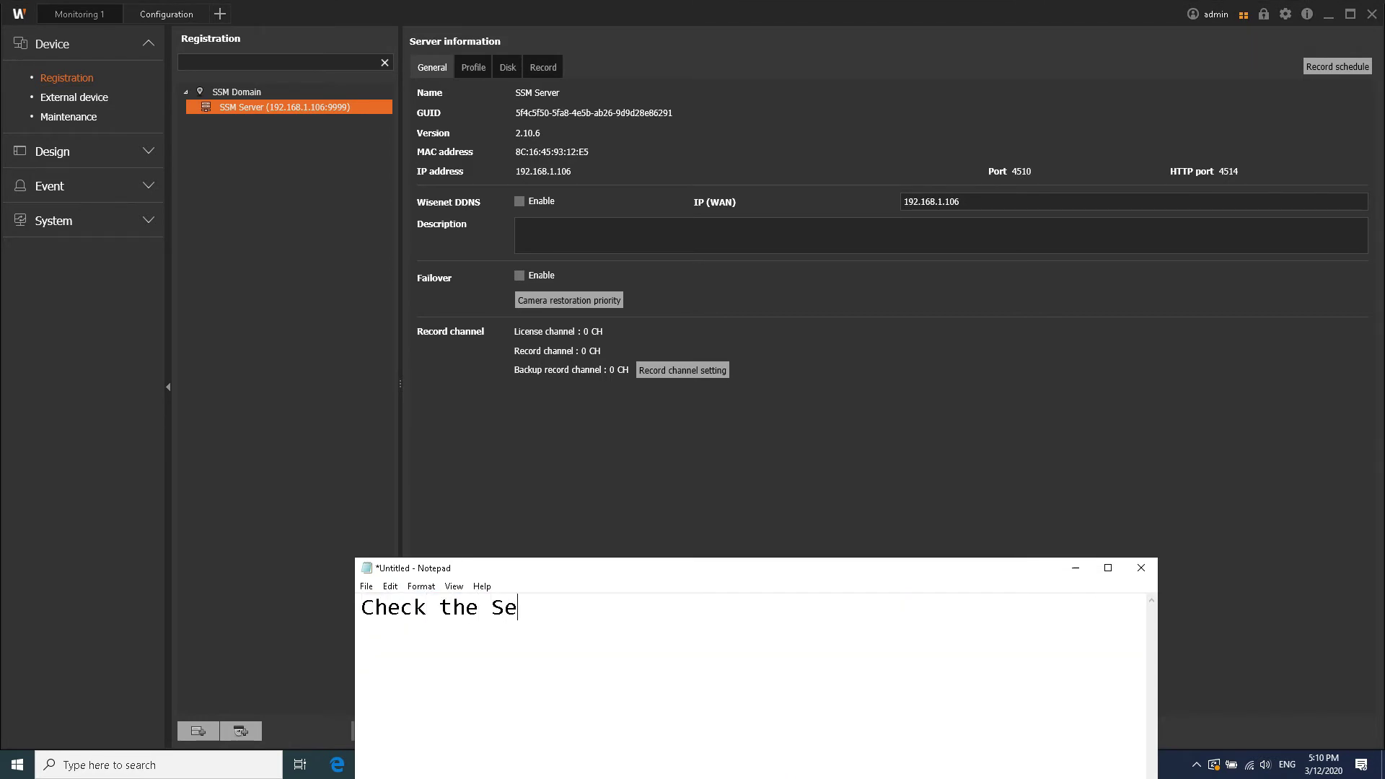
text(rver IP is Co)
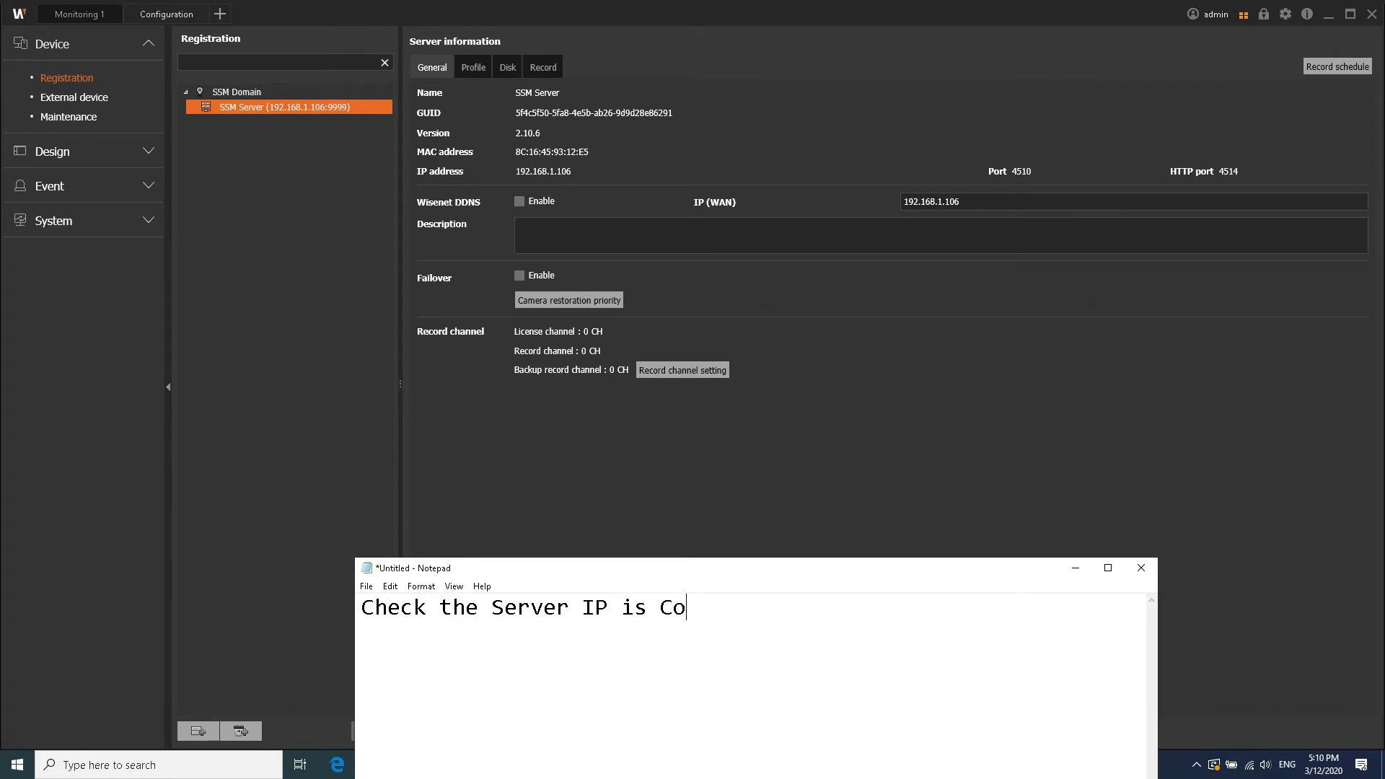
text(rrect as per you requiremen)
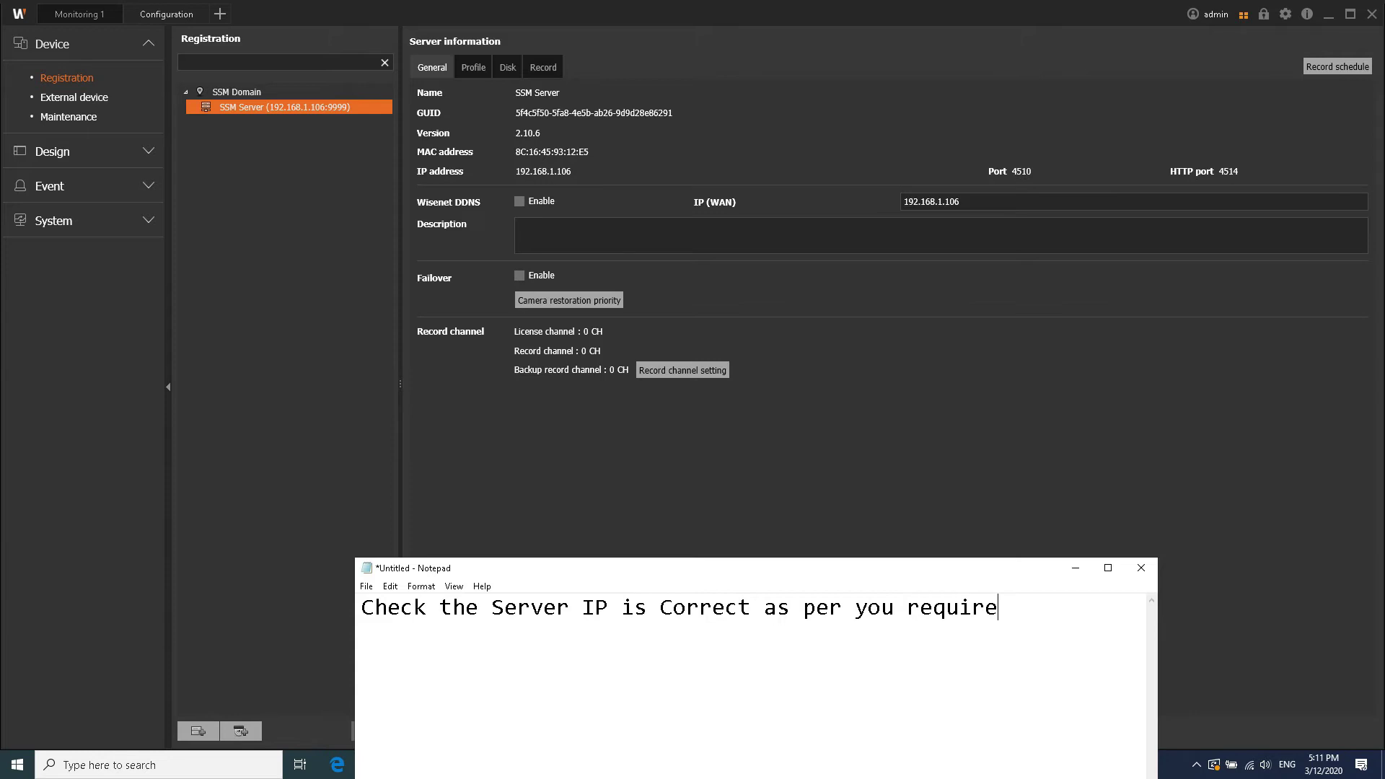
key(BackSpace)
key(BackSpace)
key(BackSpace)
text(ment. )
text(If it )
text(is showing a dif)
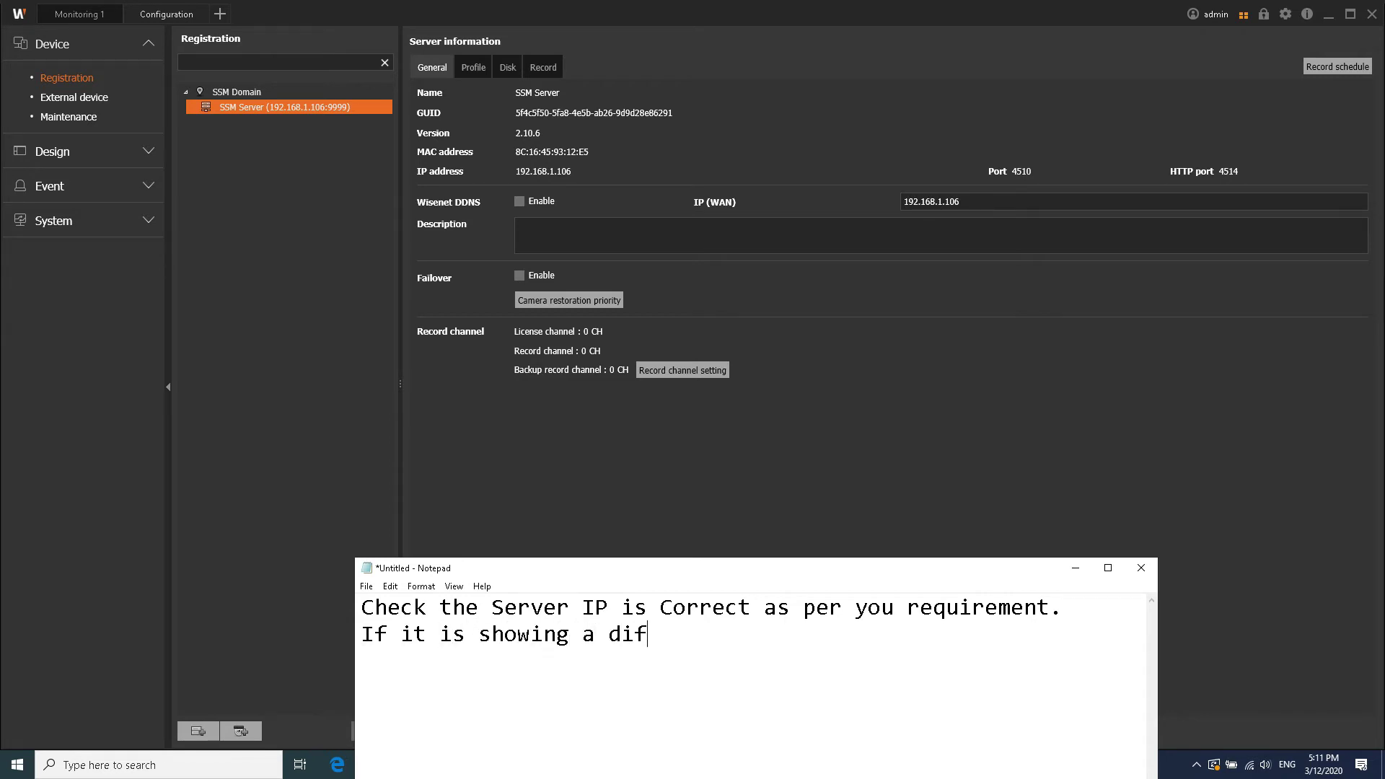
text(ferent IP, disconnect other networks and login)
key(BackSpace)
key(BackSpace)
text(again.)
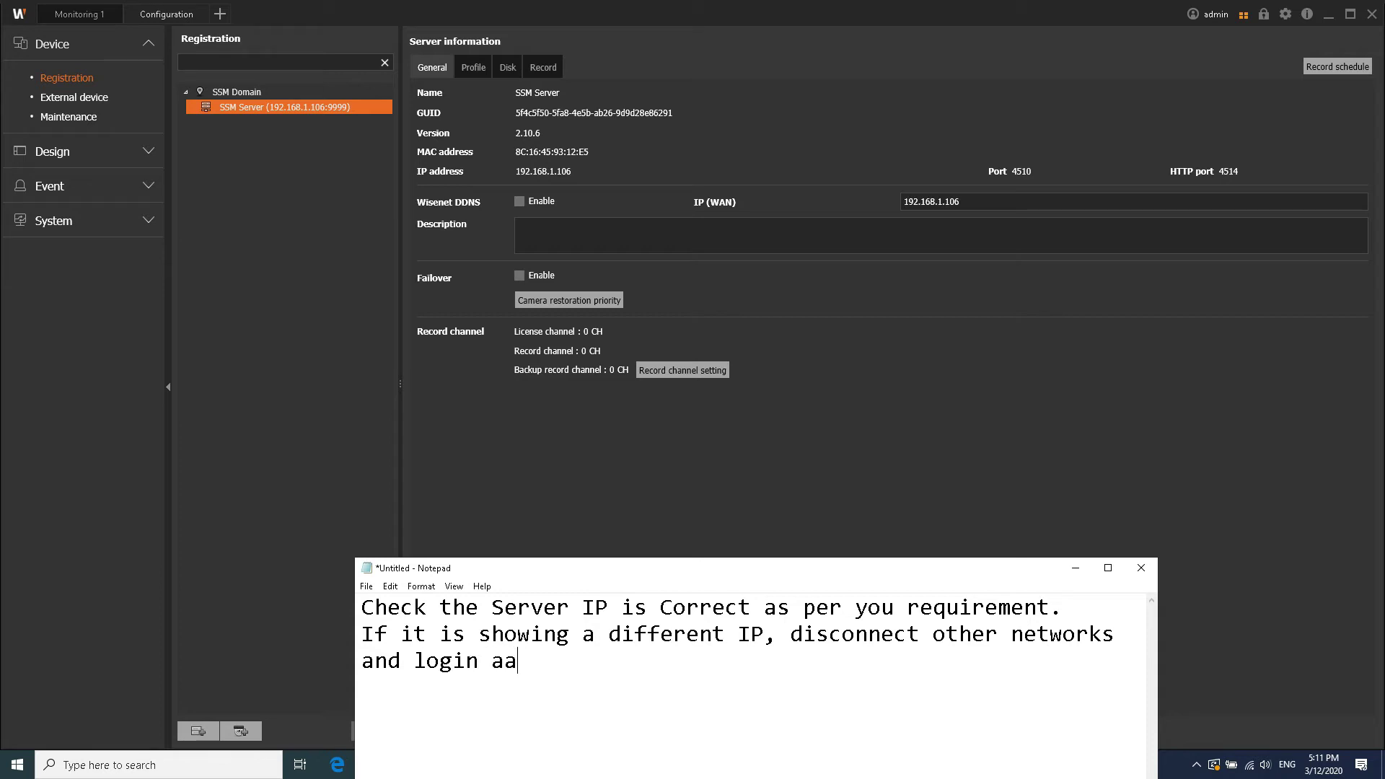
key(Return)
text(Else open SSM Manager and conf)
key(BackSpace)
key(BackSpace)
key(BackSpace)
key(BackSpace)
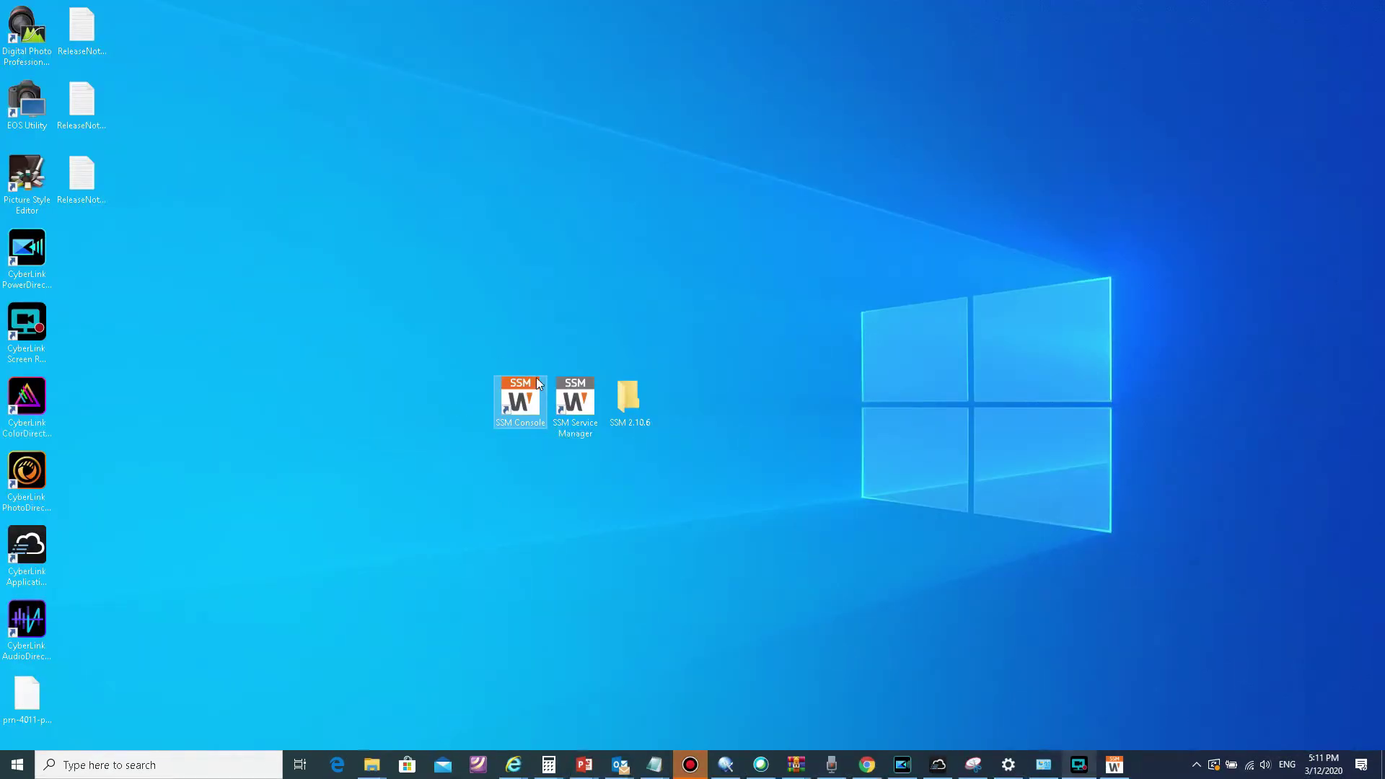
Step: Open SSM Service Manager's Network Settings and note 'change the network port selection.'
click(591, 407)
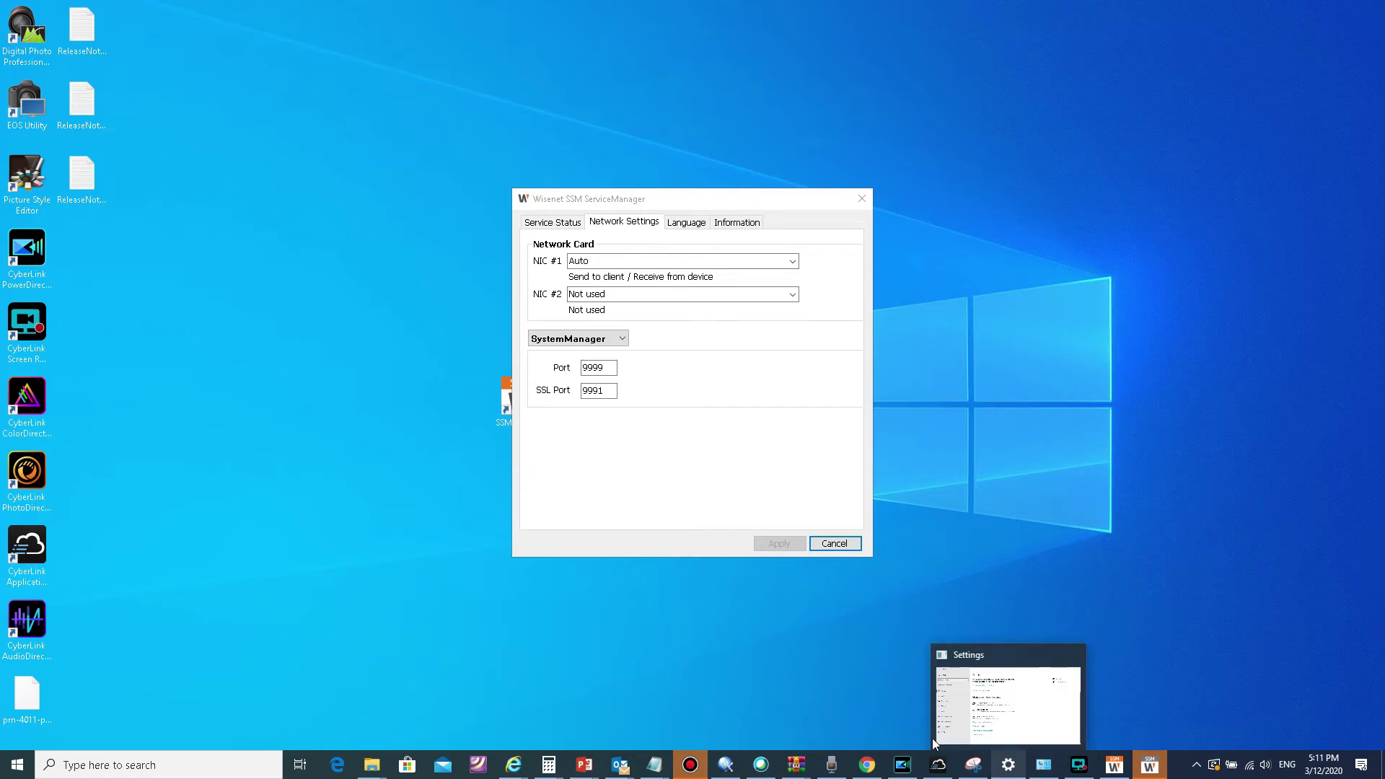
click(1037, 582)
key(alt+Tab)
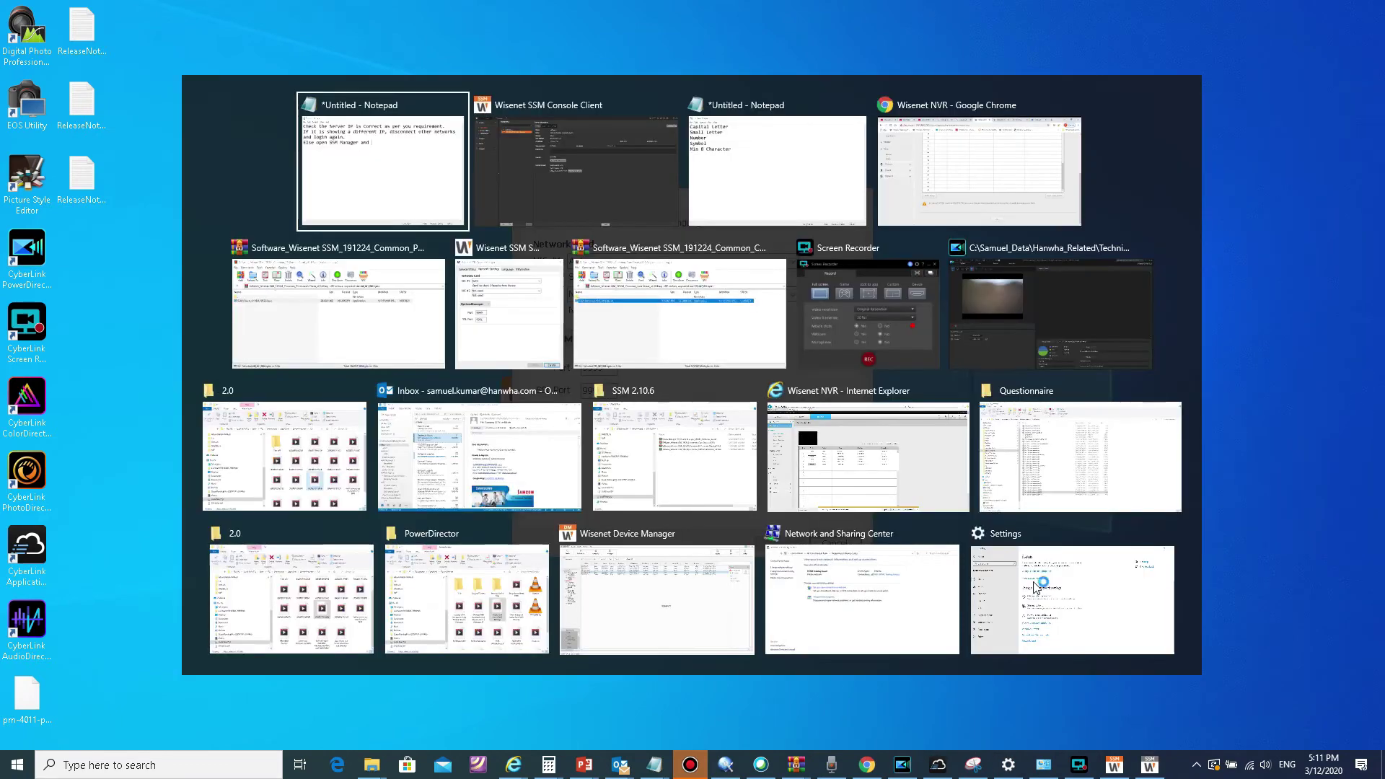
text(c)
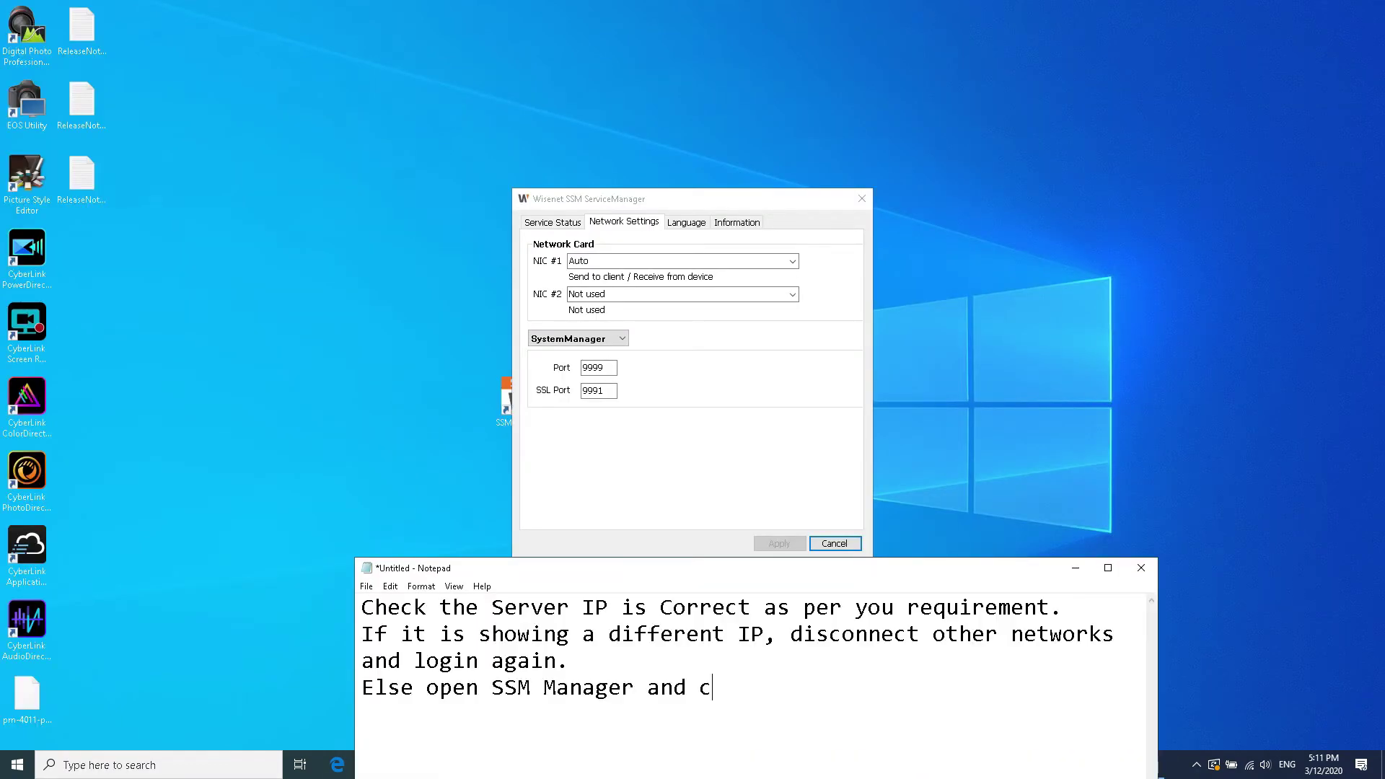
text(hange the network port selection.)
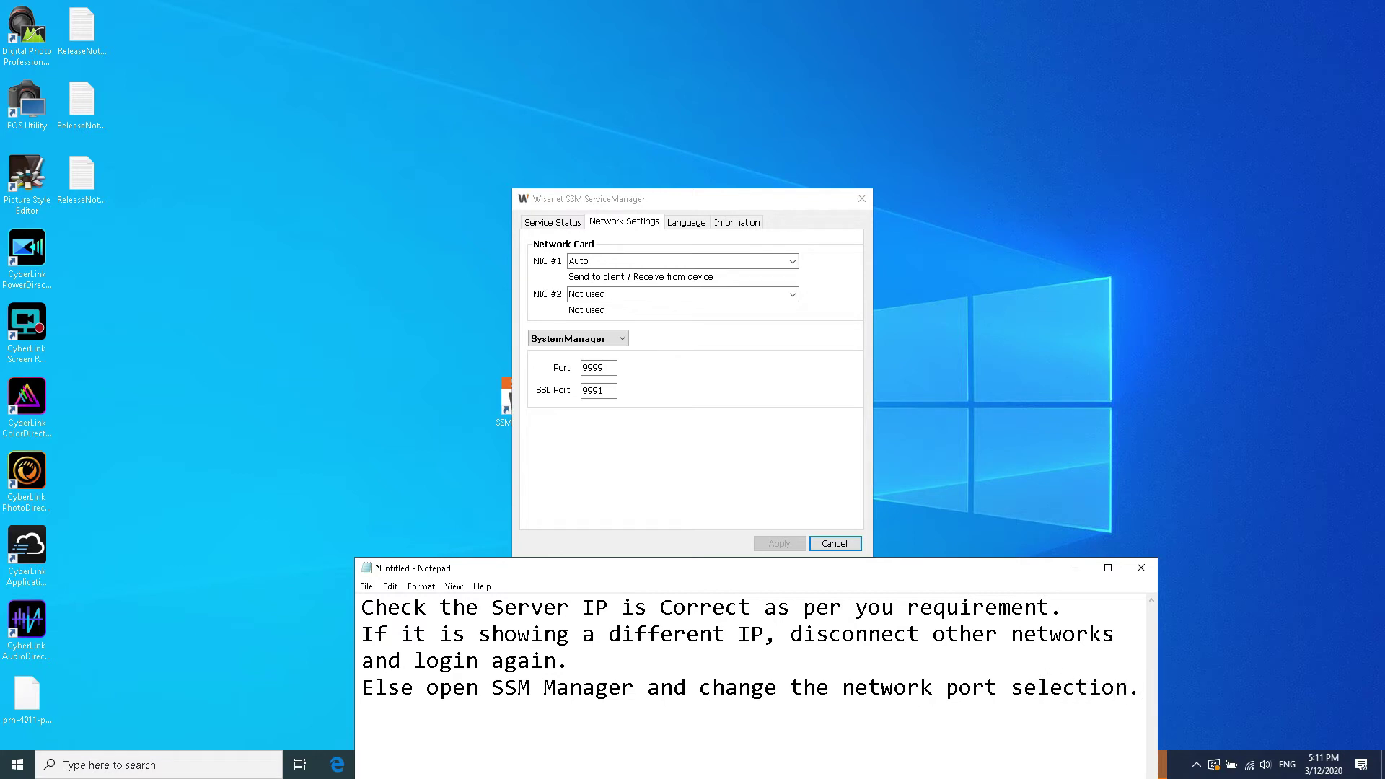
Step: Add a note about multiple NICs in the same machine for different purposes, then hide Notepad
key(Return)
text(If you have multiple)
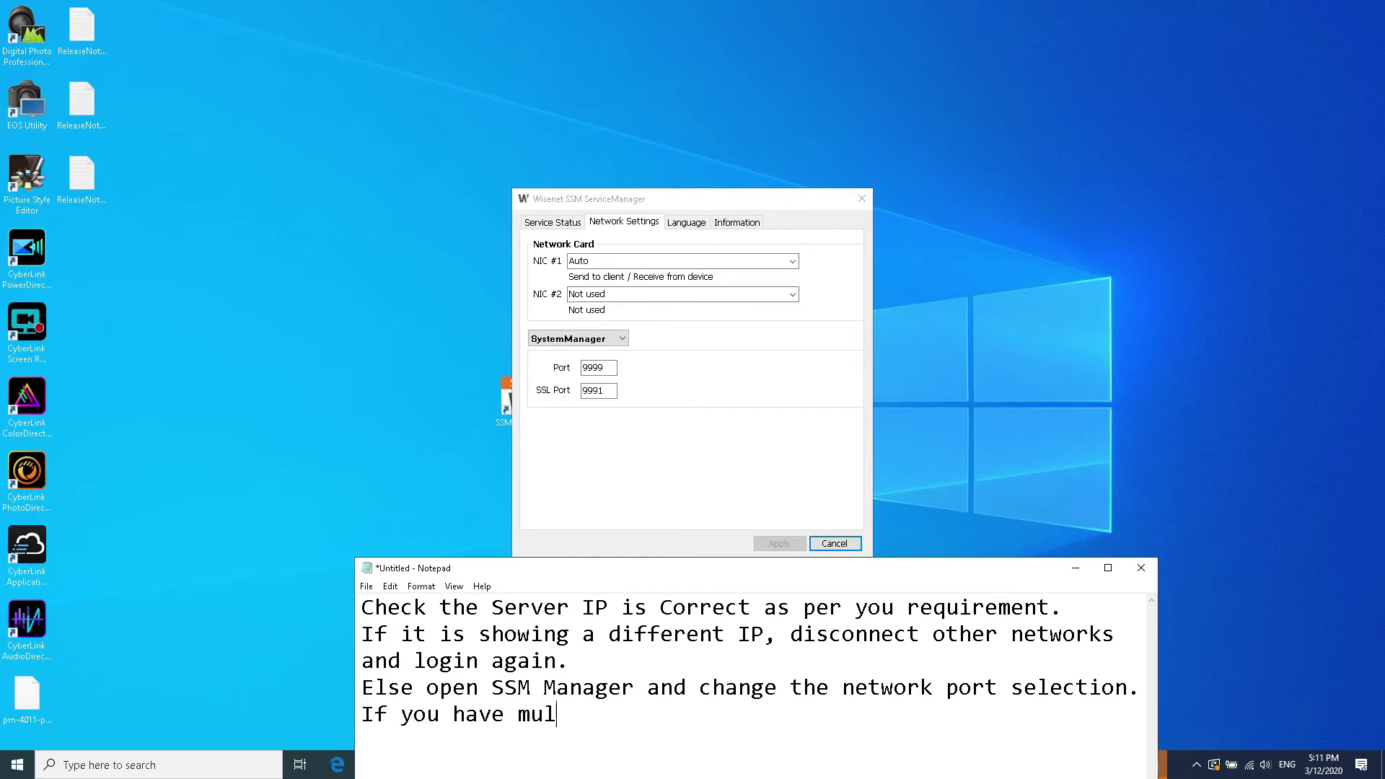
key(BackSpace)
key(BackSpace)
key(BackSpace)
key(BackSpace)
key(BackSpace)
text(tiple NIC in t)
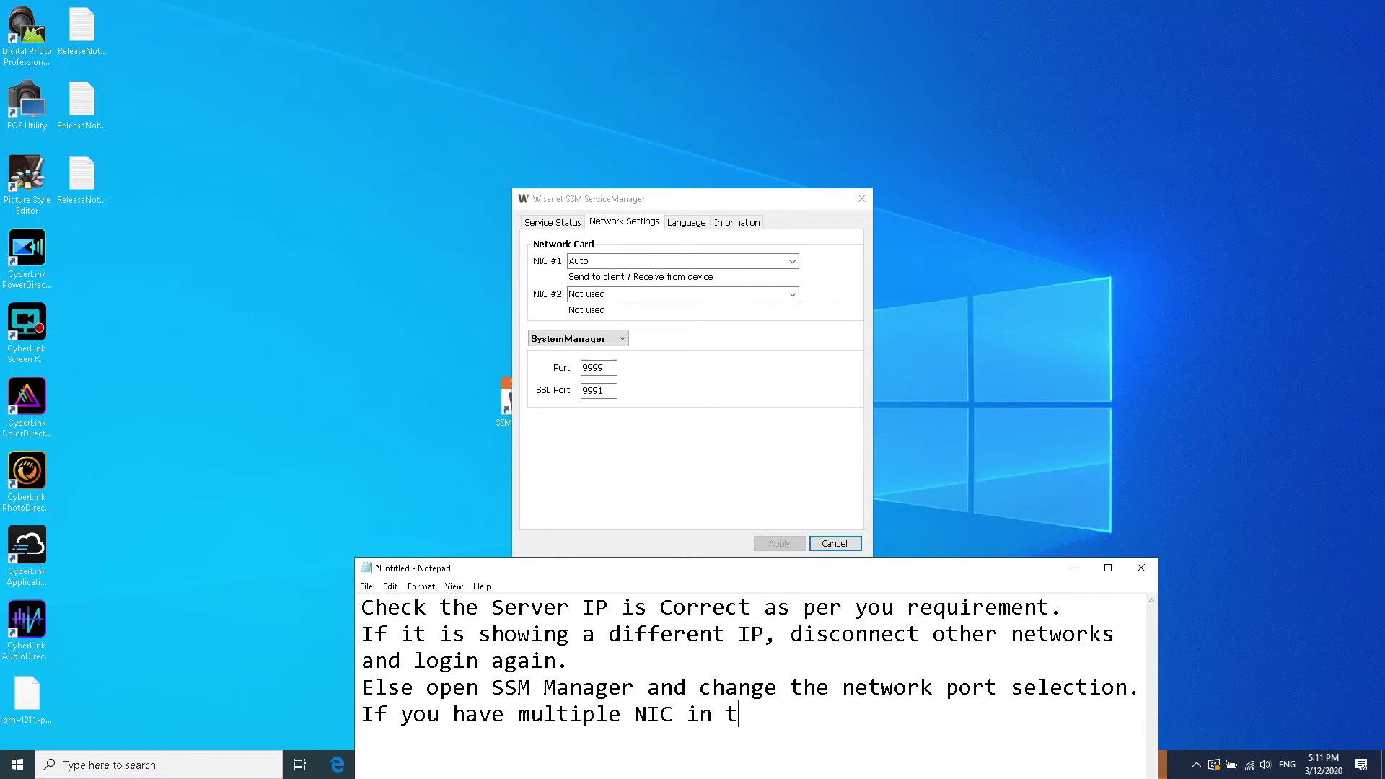
text(he same machine )
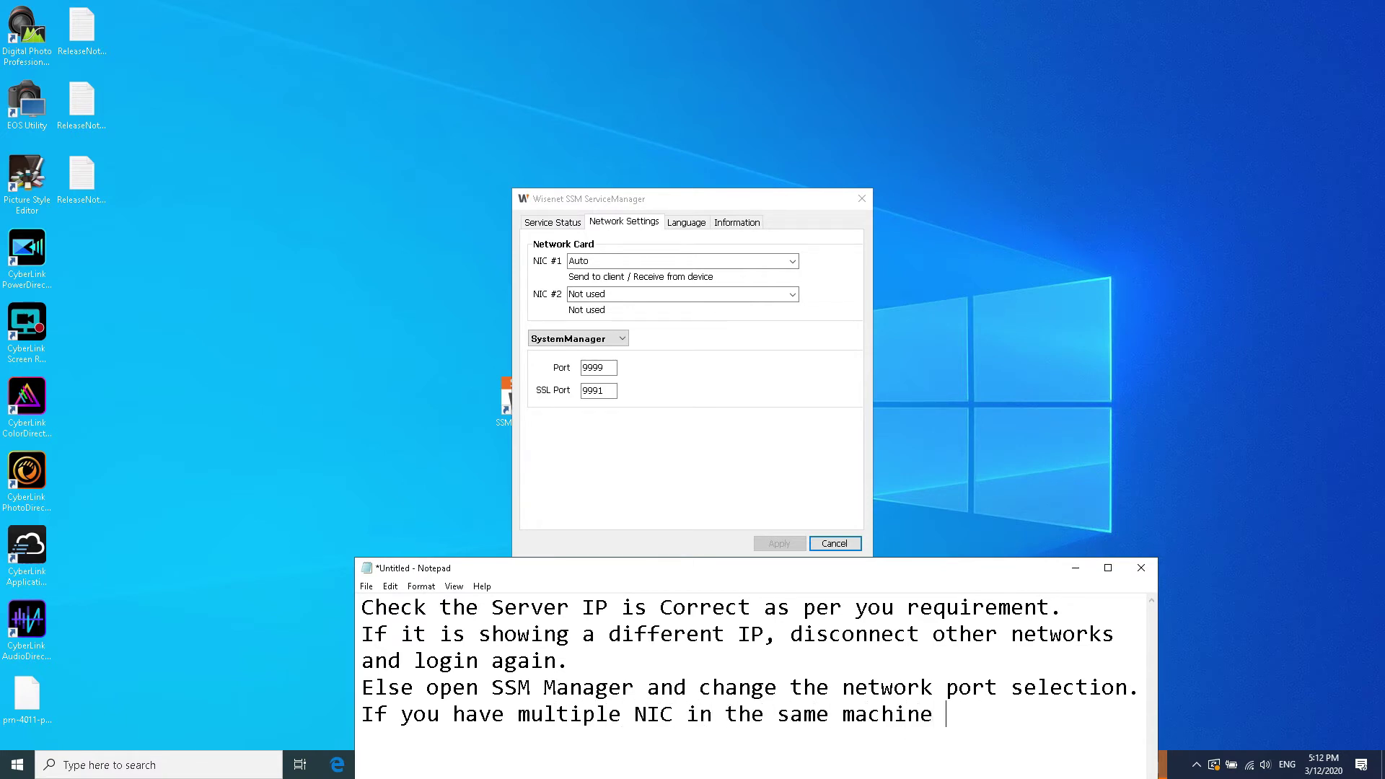
text(for different purpose.)
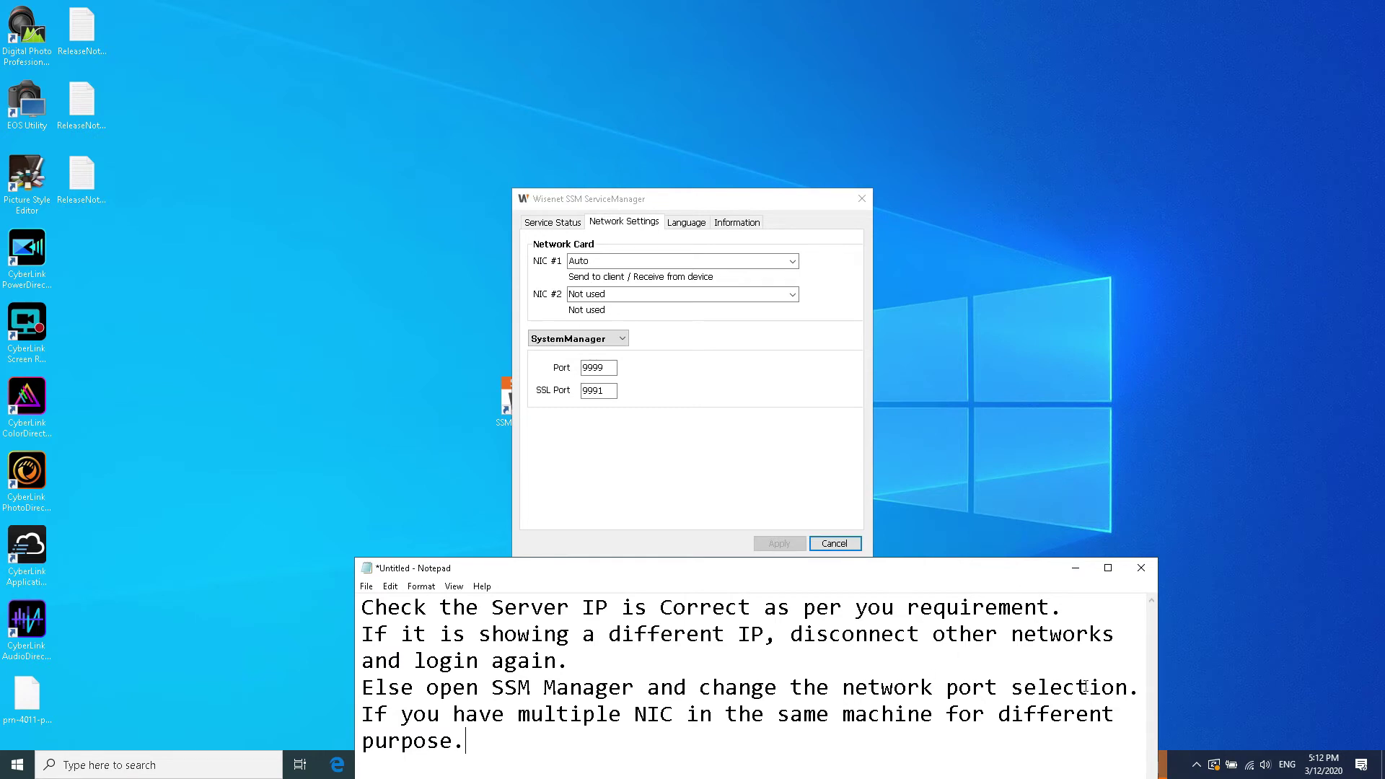
click(1076, 569)
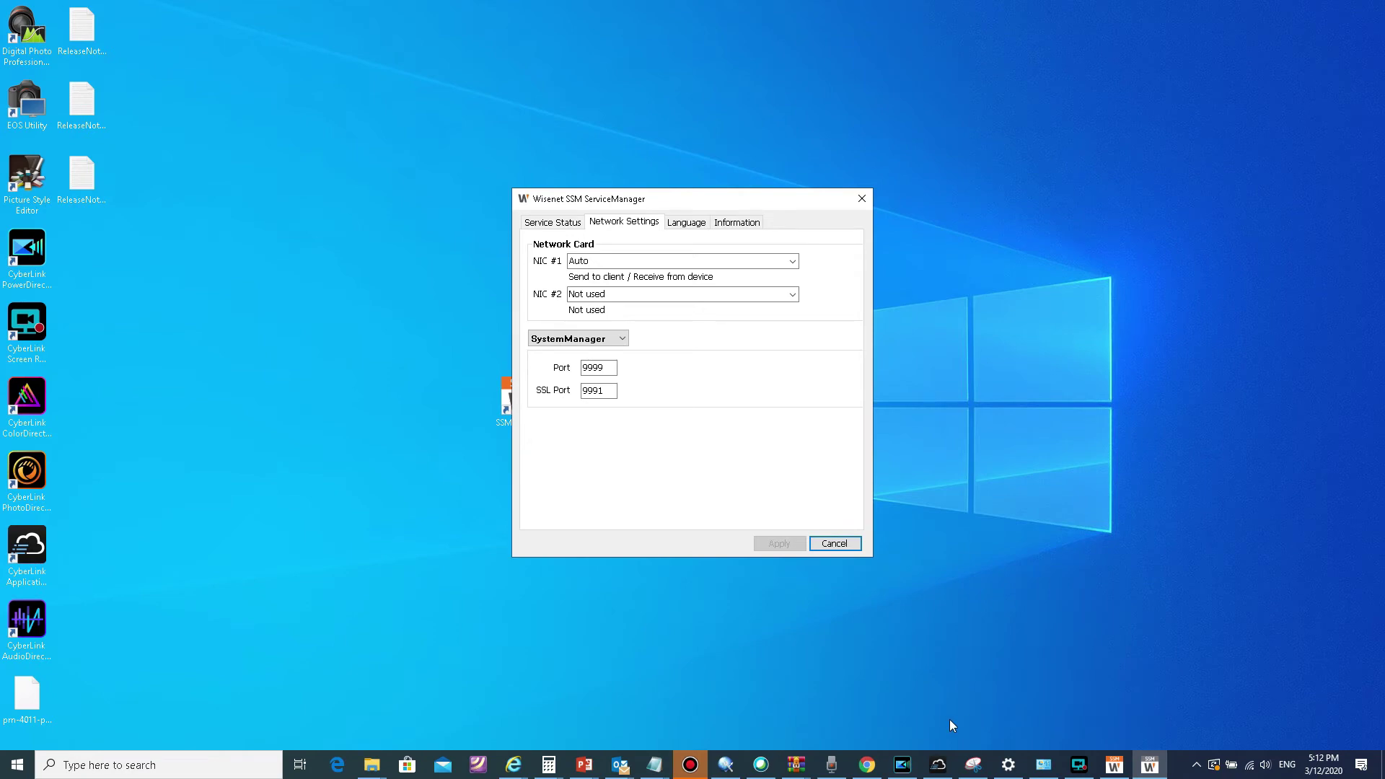
Step: Move the note window to the right and place the caret after 'purpose.'
key(alt+Tab)
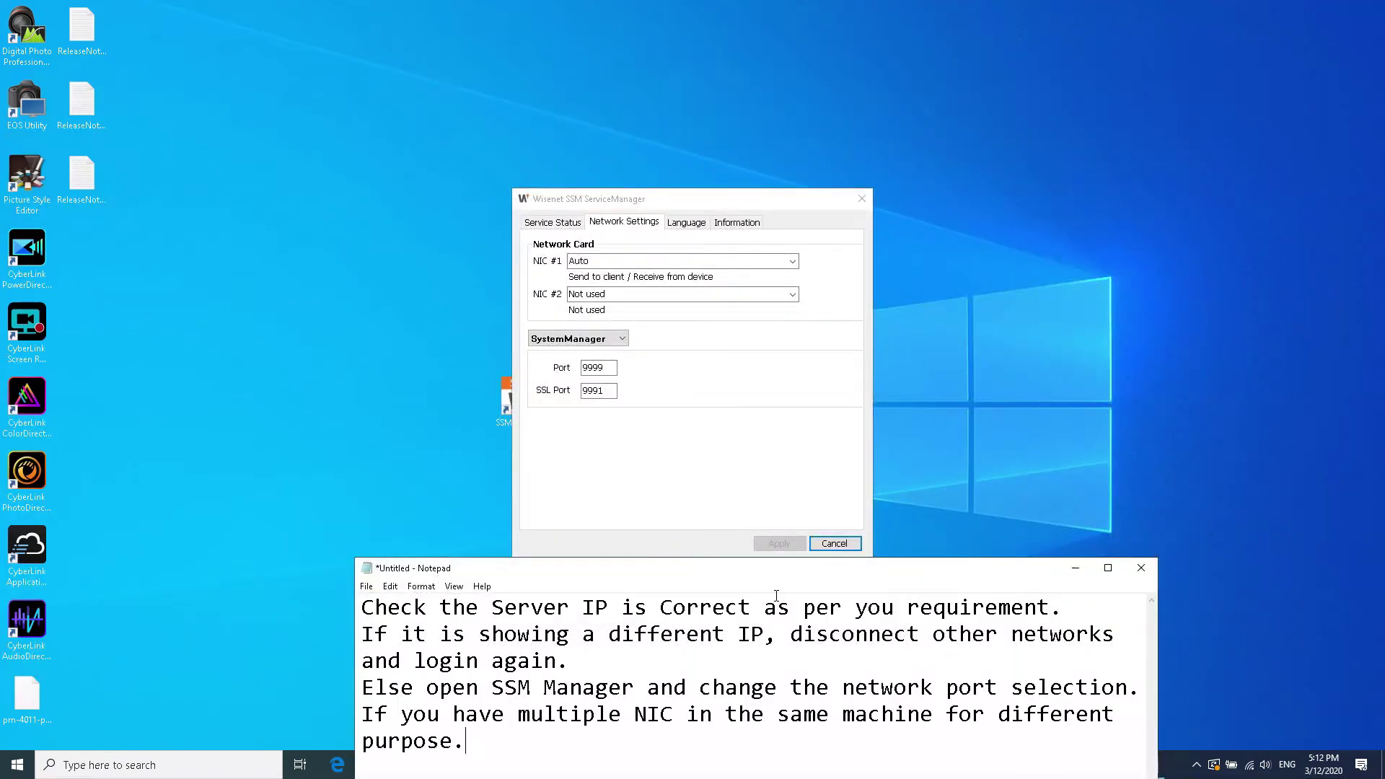
key(ctrl+a)
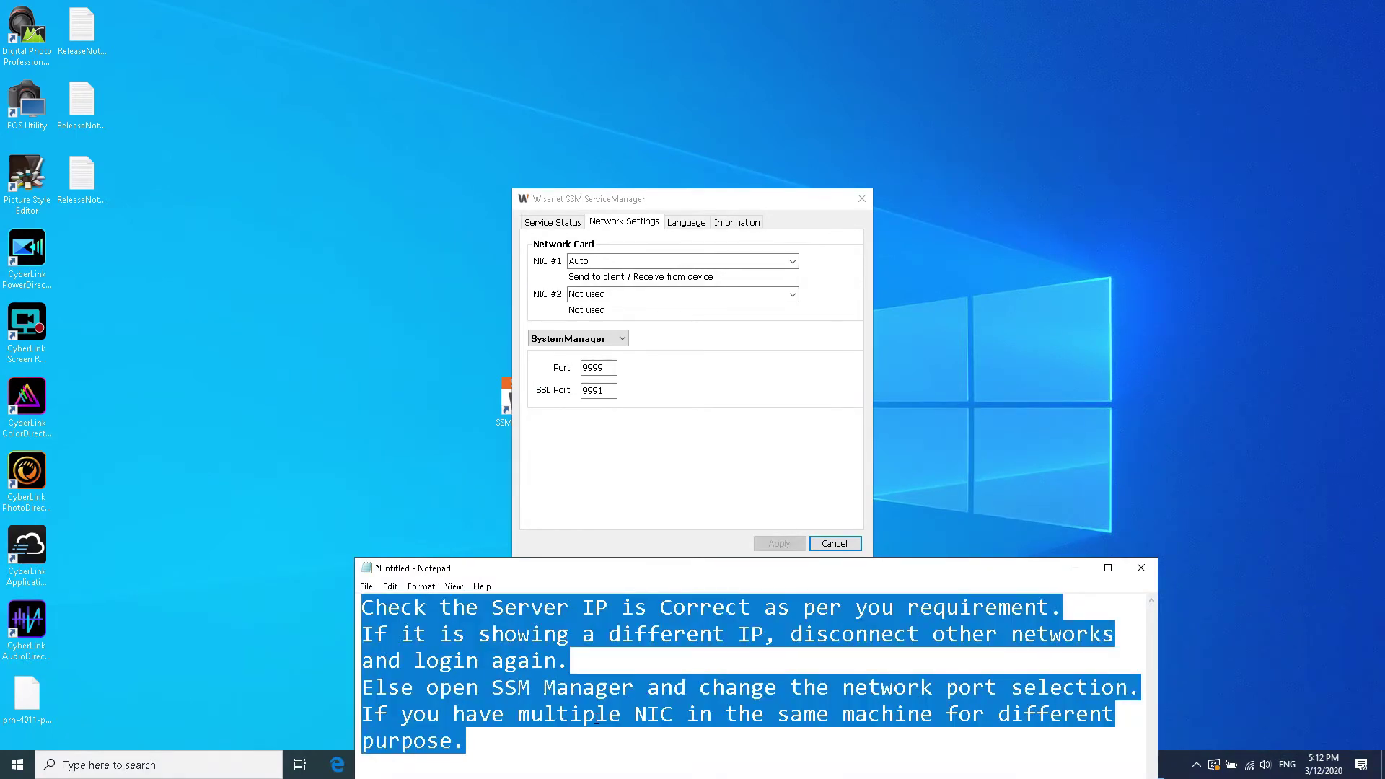
click(478, 754)
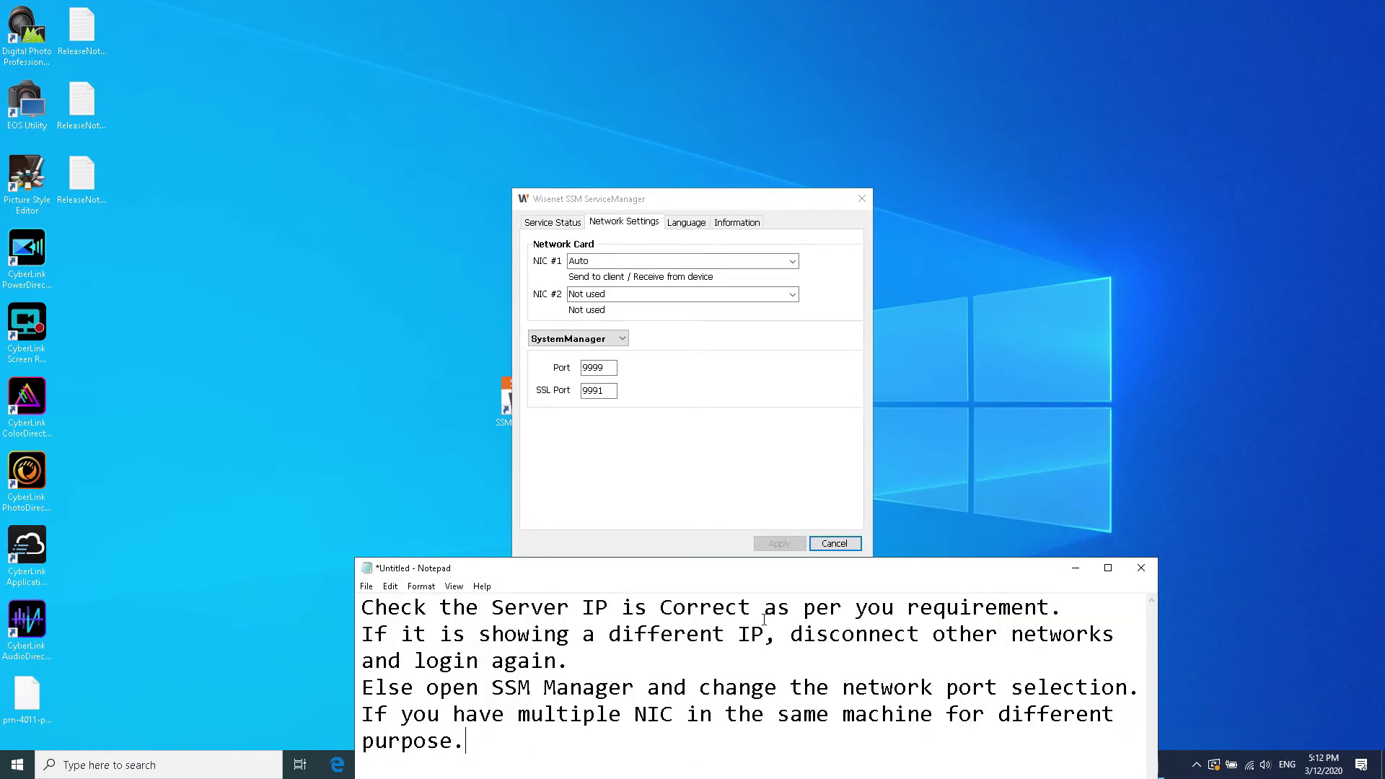
click(750, 565)
drag(750, 565, 753, 552)
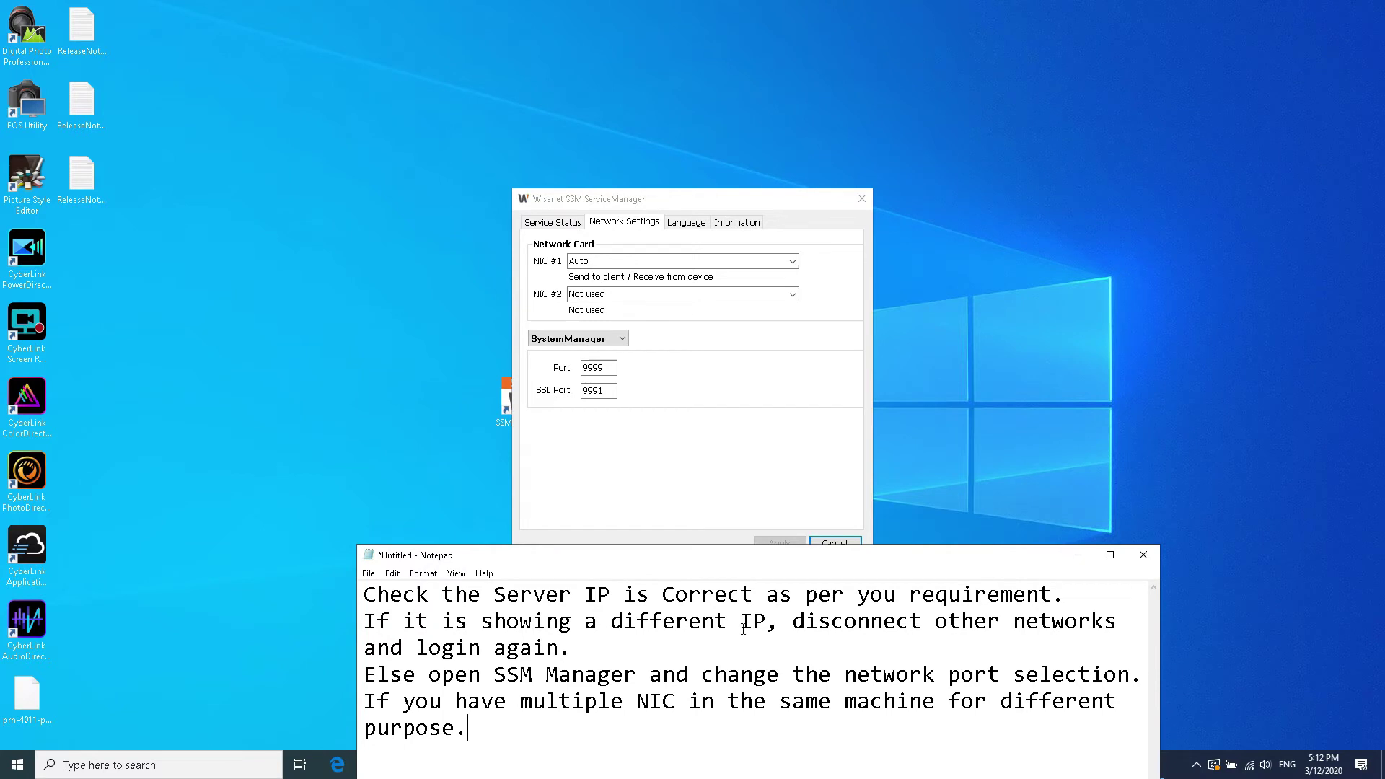
click(525, 736)
drag(594, 560, 1112, 218)
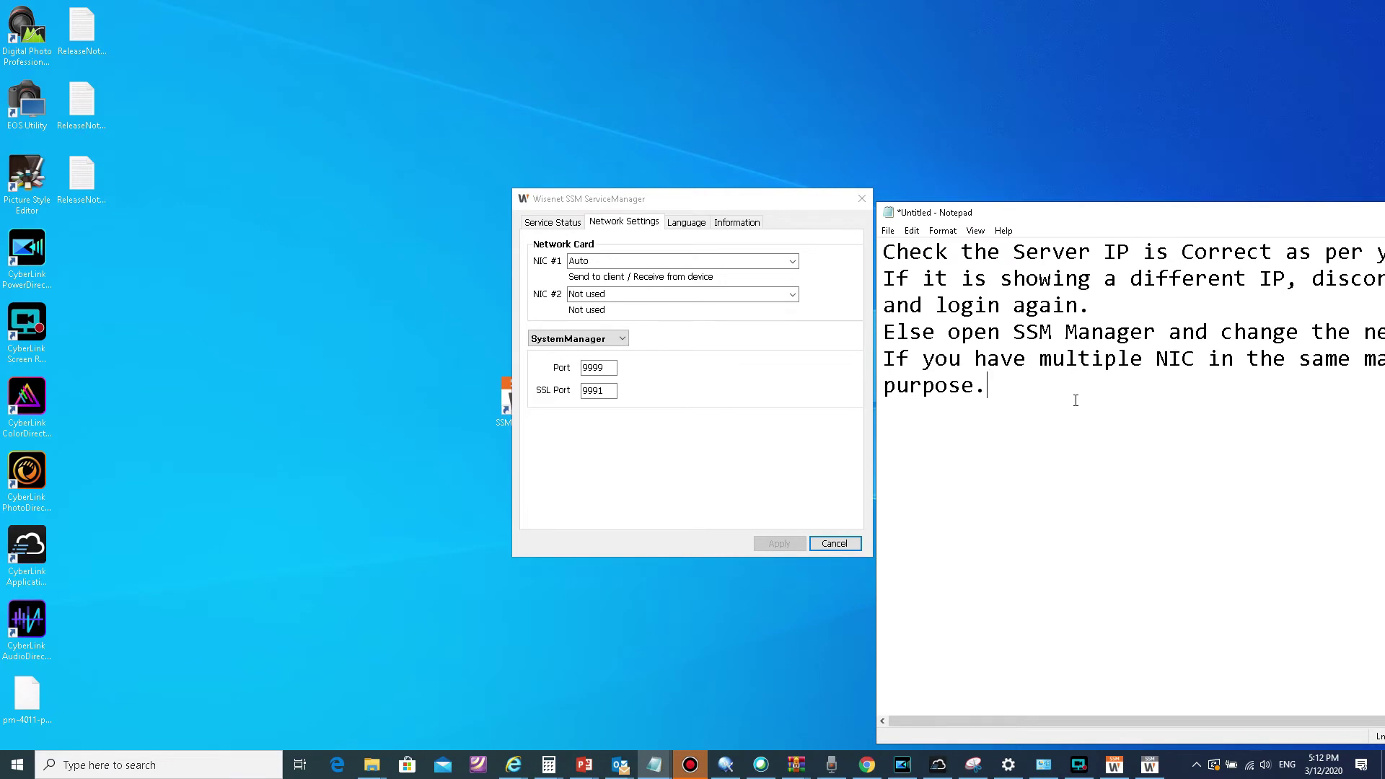
Step: Add note lines 'Server to Client = Monitoring' and 'Receive from camera = camera recording'
text(Client/Receive from device )
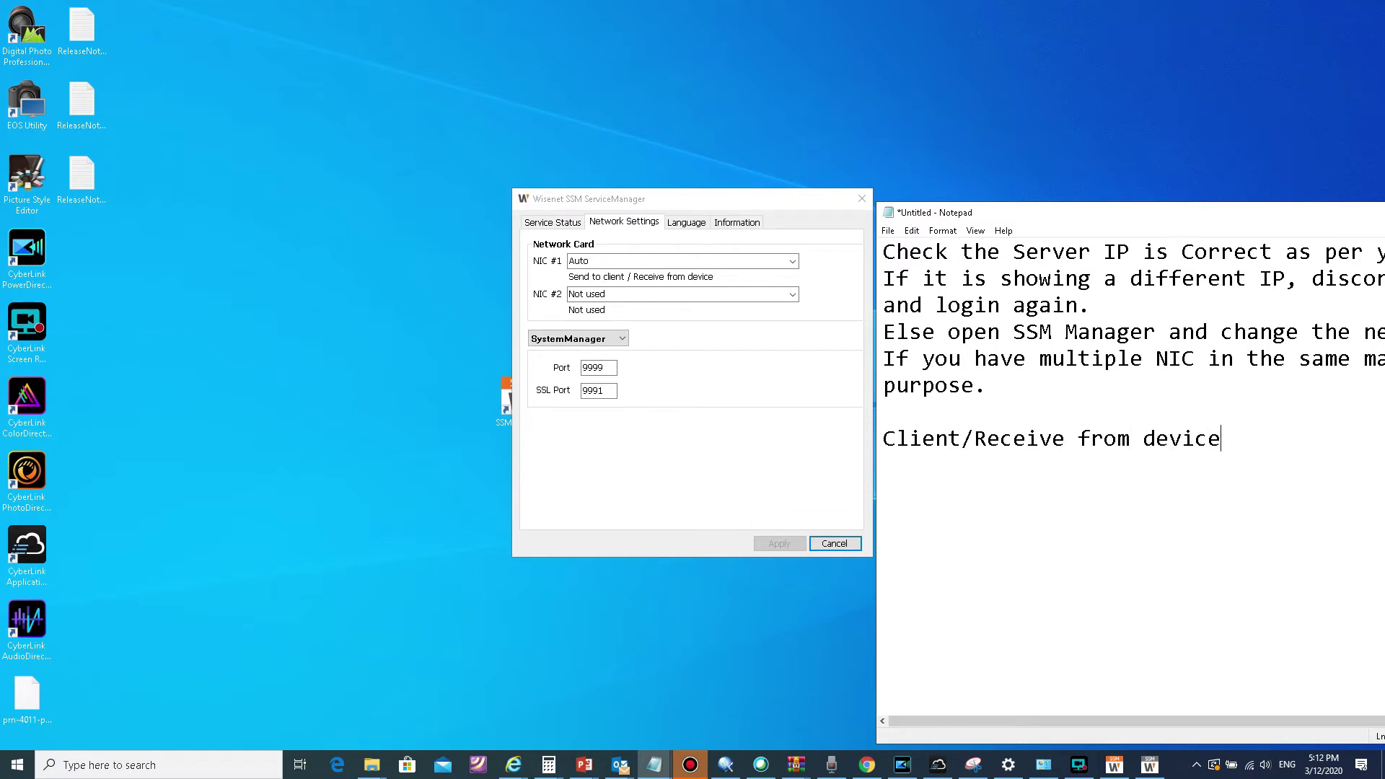
text(Server to Client )
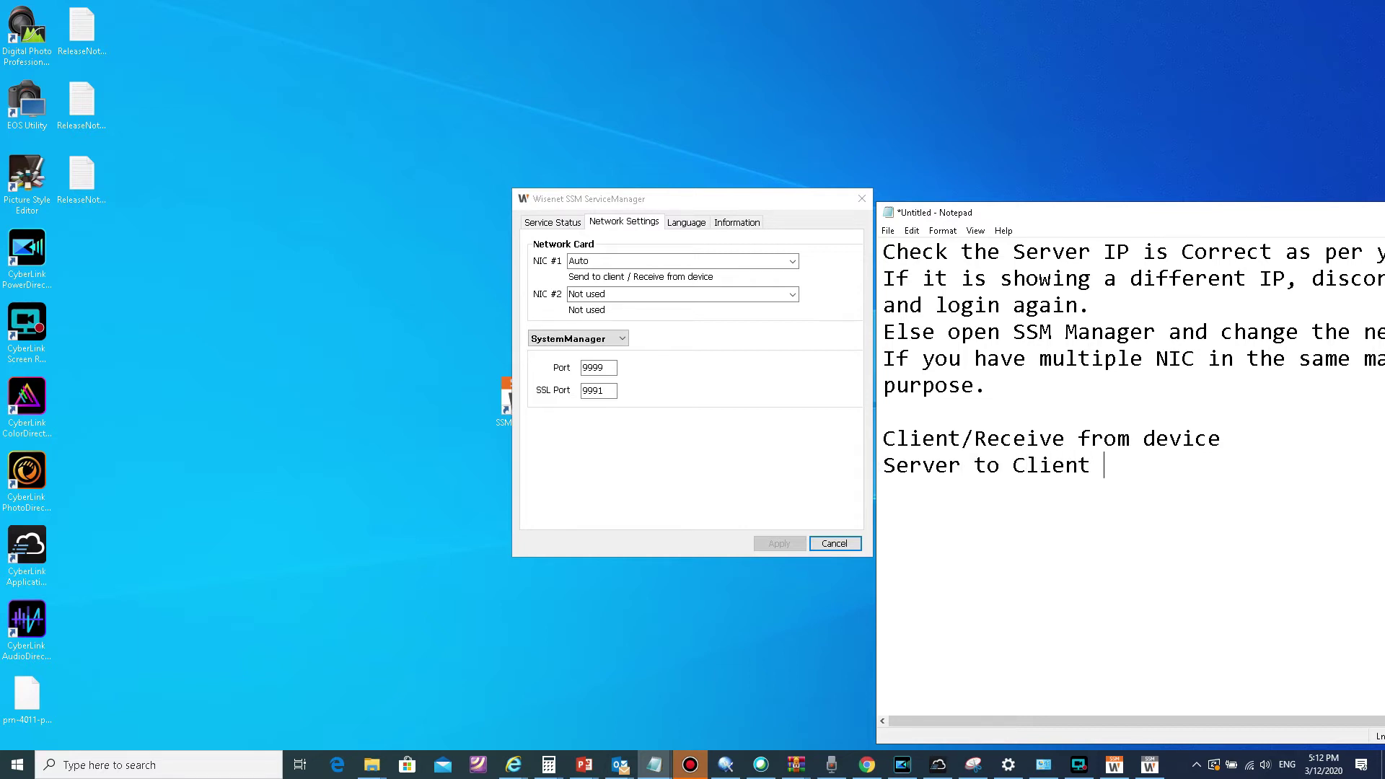
text(= Monitoring)
key(Return)
text(Receive from camera -= c)
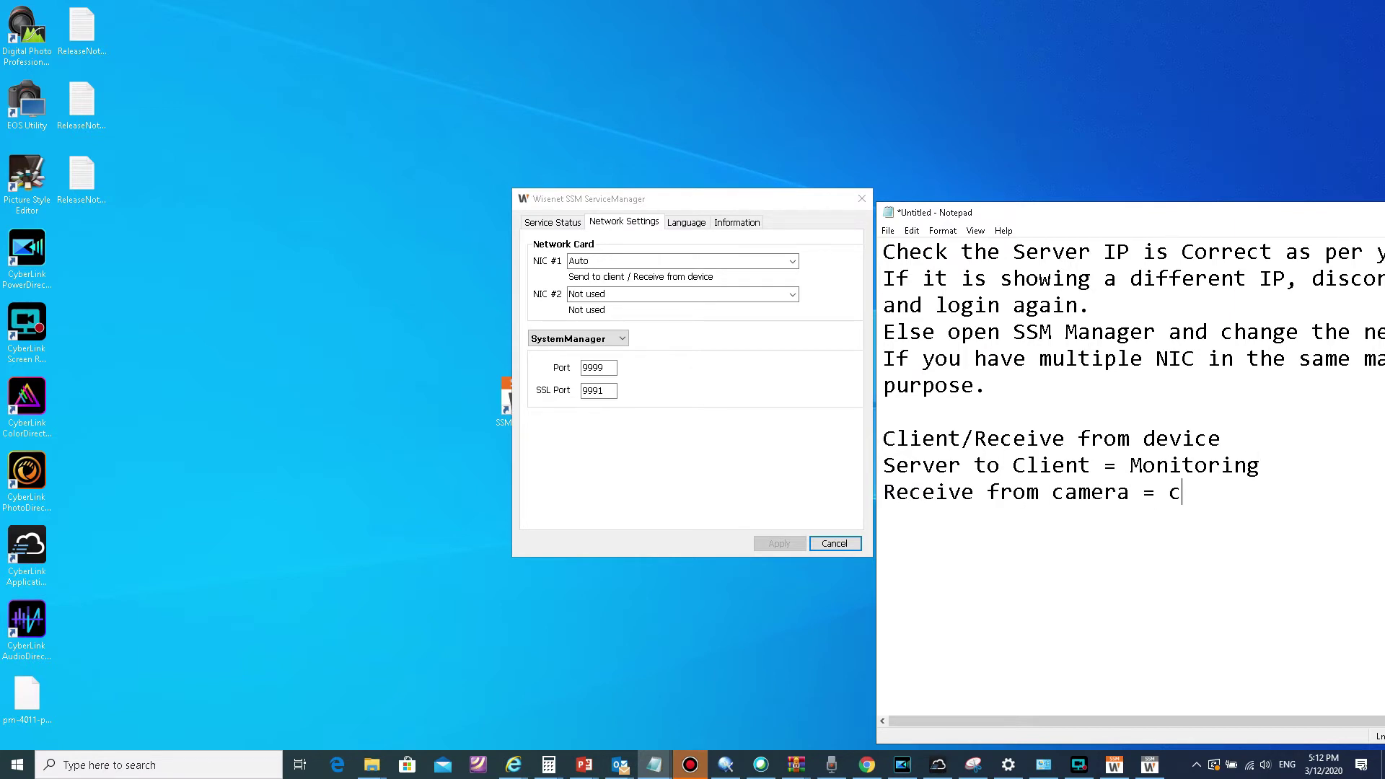
text(amera recording)
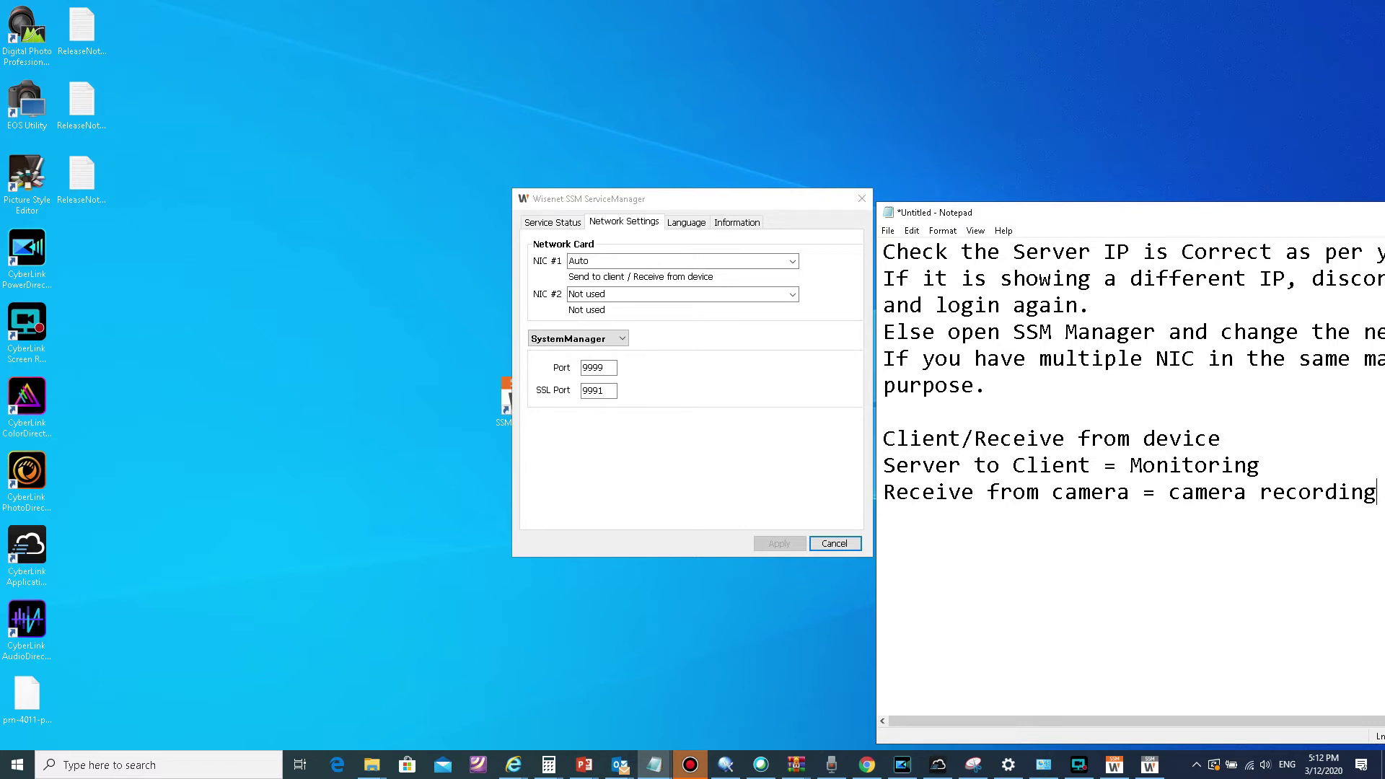
key(Return)
key(Return)
Step: Start the full-screen Wisenet PowerPoint slideshow in place of the SSM client
text(If you have one po)
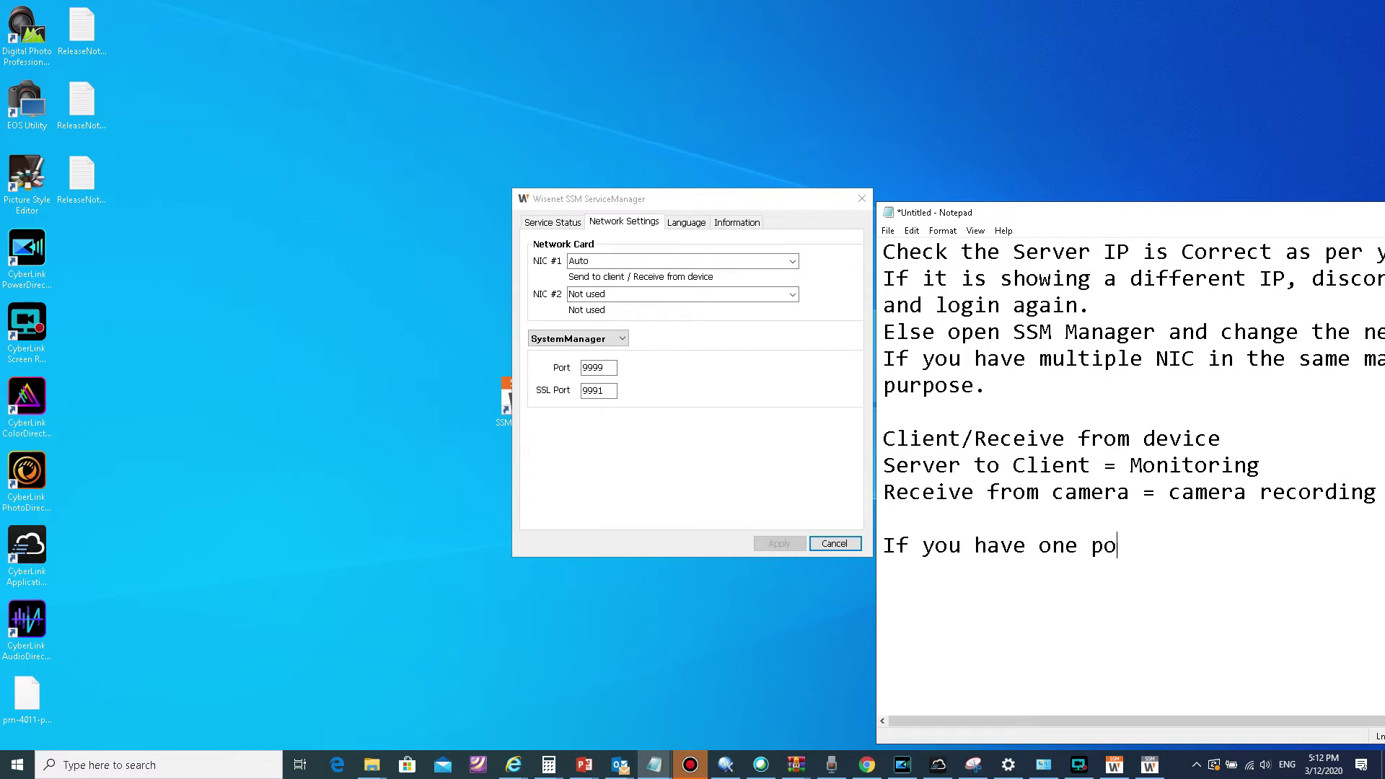
text(rt for)
key(BackSpace)
key(BackSpace)
key(BackSpace)
key(BackSpace)
key(BackSpace)
key(BackSpace)
key(BackSpace)
key(BackSpace)
key(BackSpace)
key(BackSpace)
key(BackSpace)
key(BackSpace)
key(BackSpace)
key(BackSpace)
key(BackSpace)
key(BackSpace)
key(BackSpace)
key(BackSpace)
key(BackSpace)
key(BackSpace)
key(BackSpace)
key(BackSpace)
key(BackSpace)
key(BackSpace)
key(BackSpace)
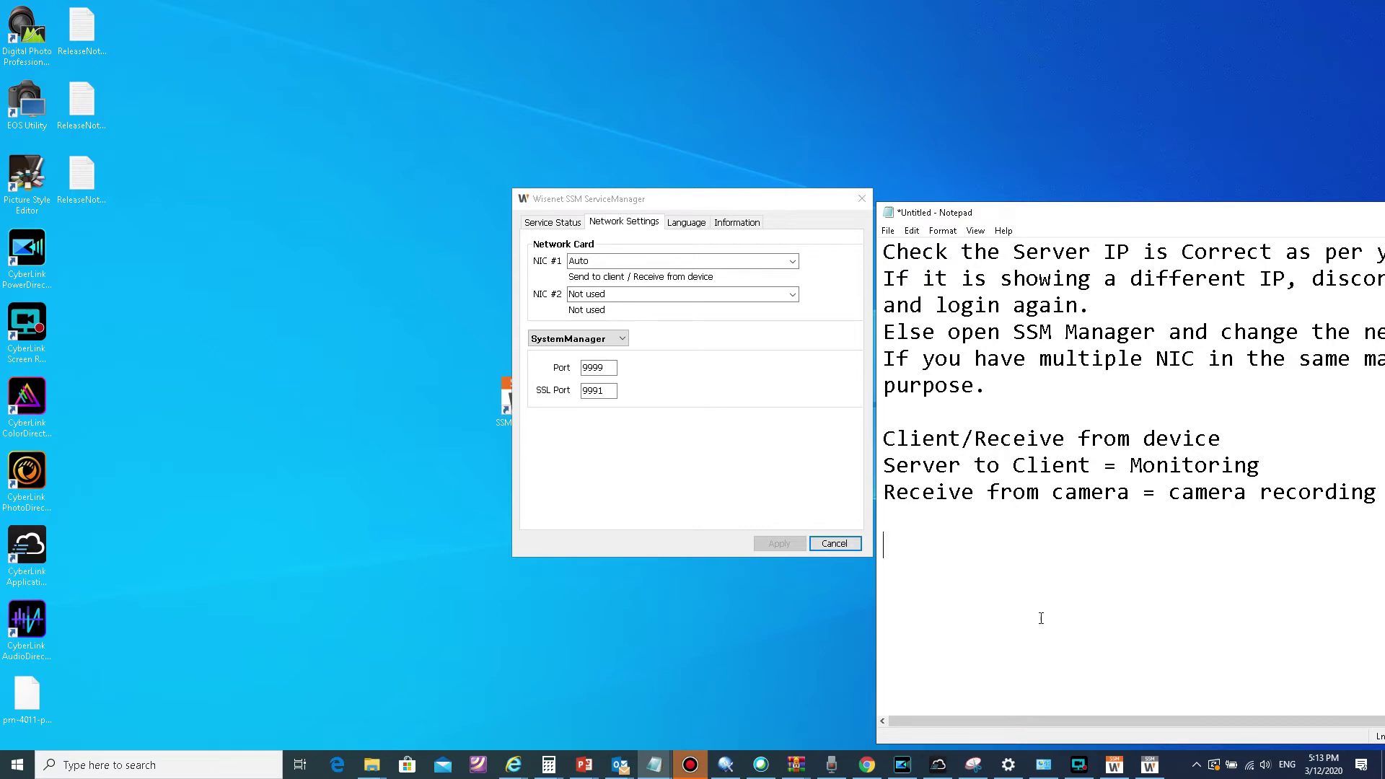
click(1115, 765)
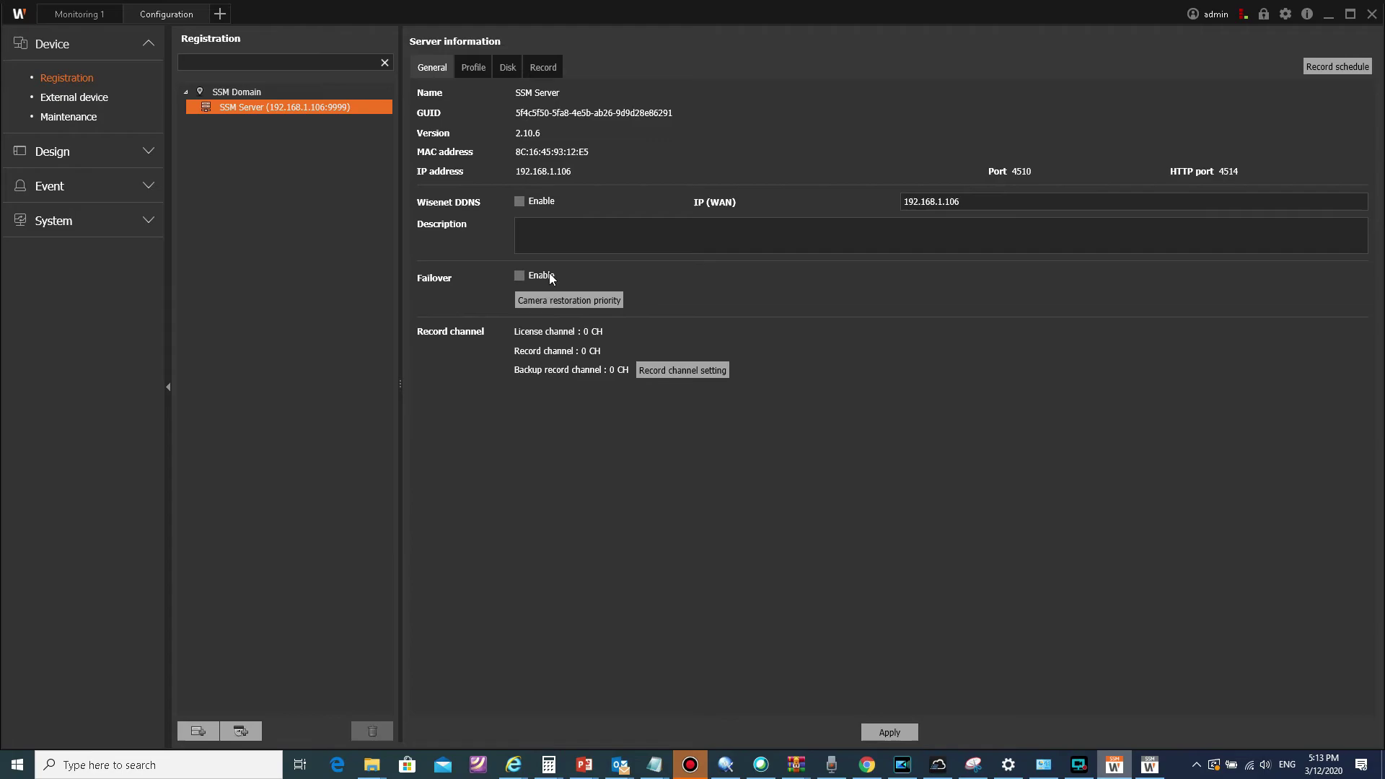
key(alt+Tab)
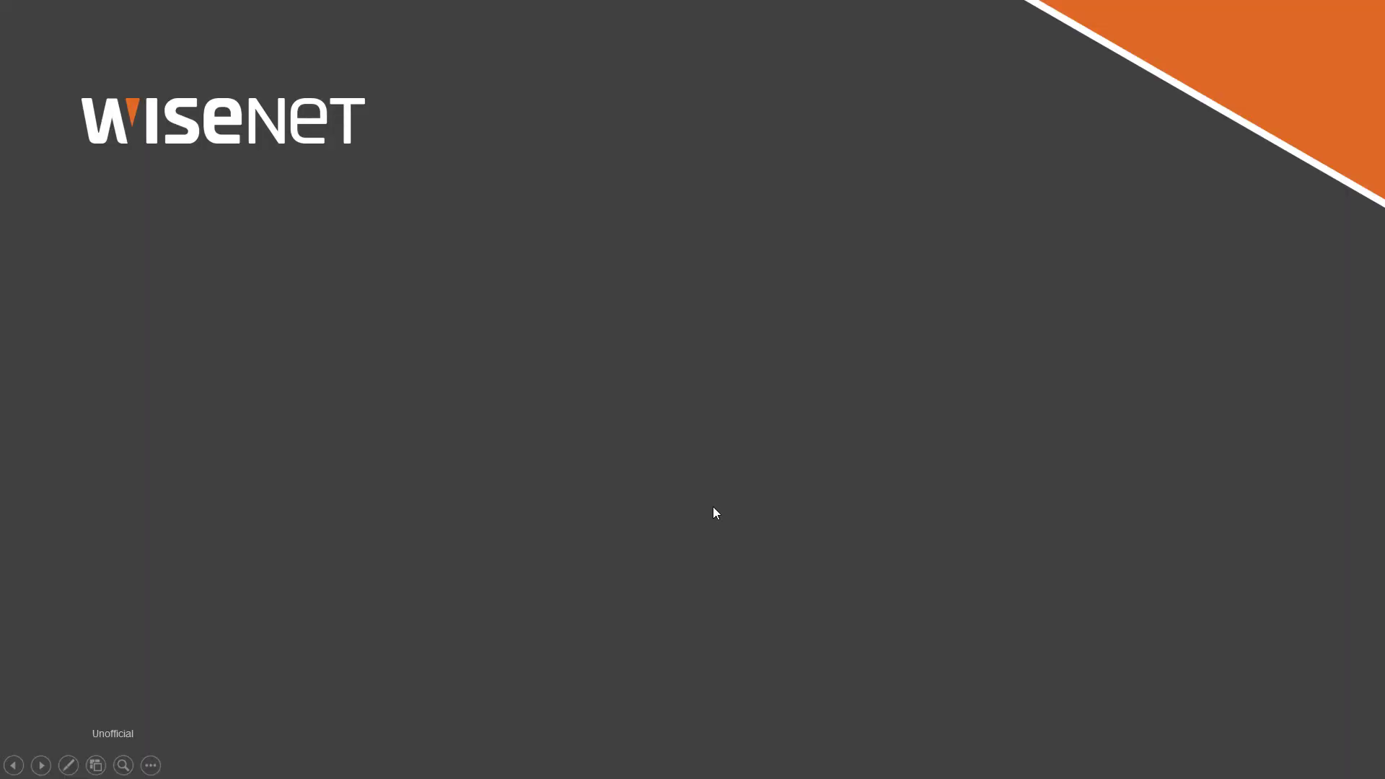
Step: Reveal the 45-day full license, Viewer License activation and self-registration bullets
click(713, 508)
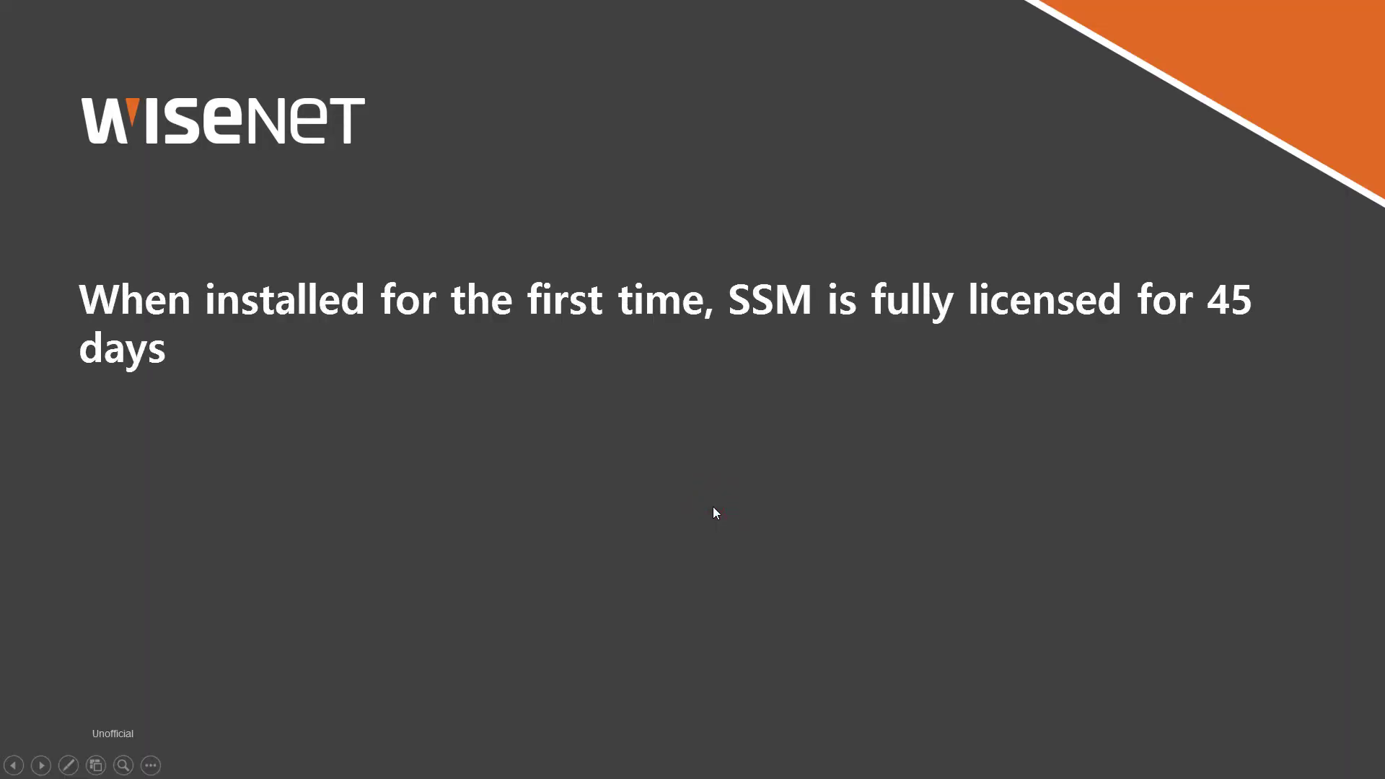
click(714, 508)
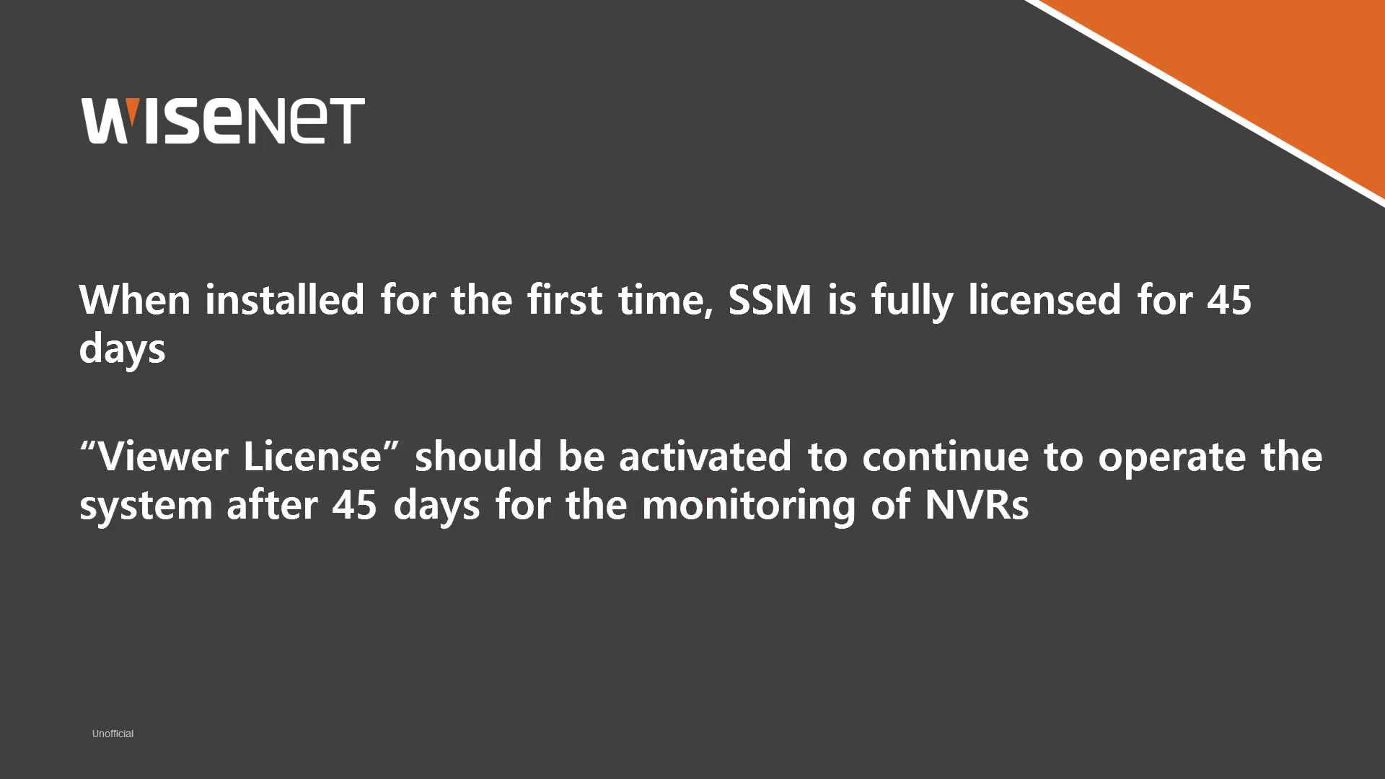
click(715, 466)
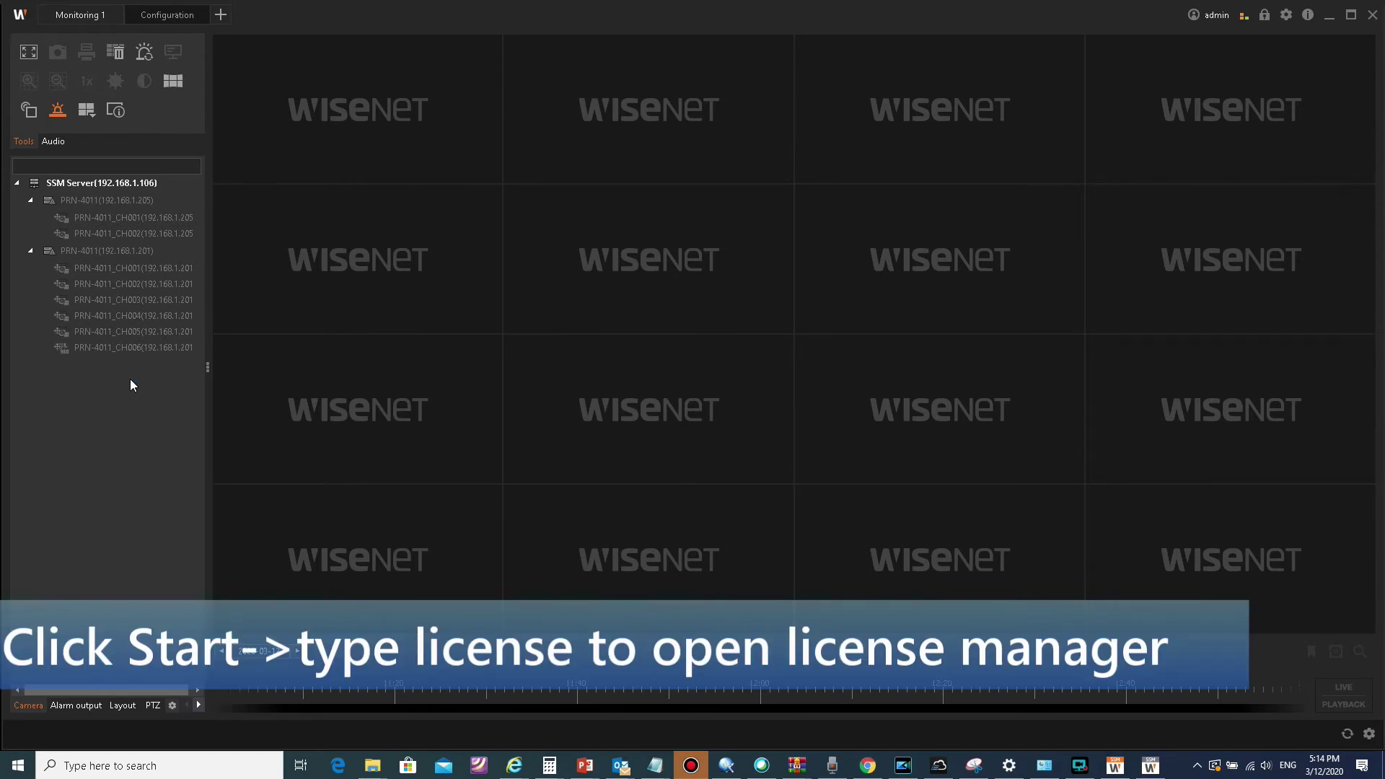
Step: Check the expired SSW-CH128L/EX trial license, then load hanwha-security.com in a maximized browser
click(469, 189)
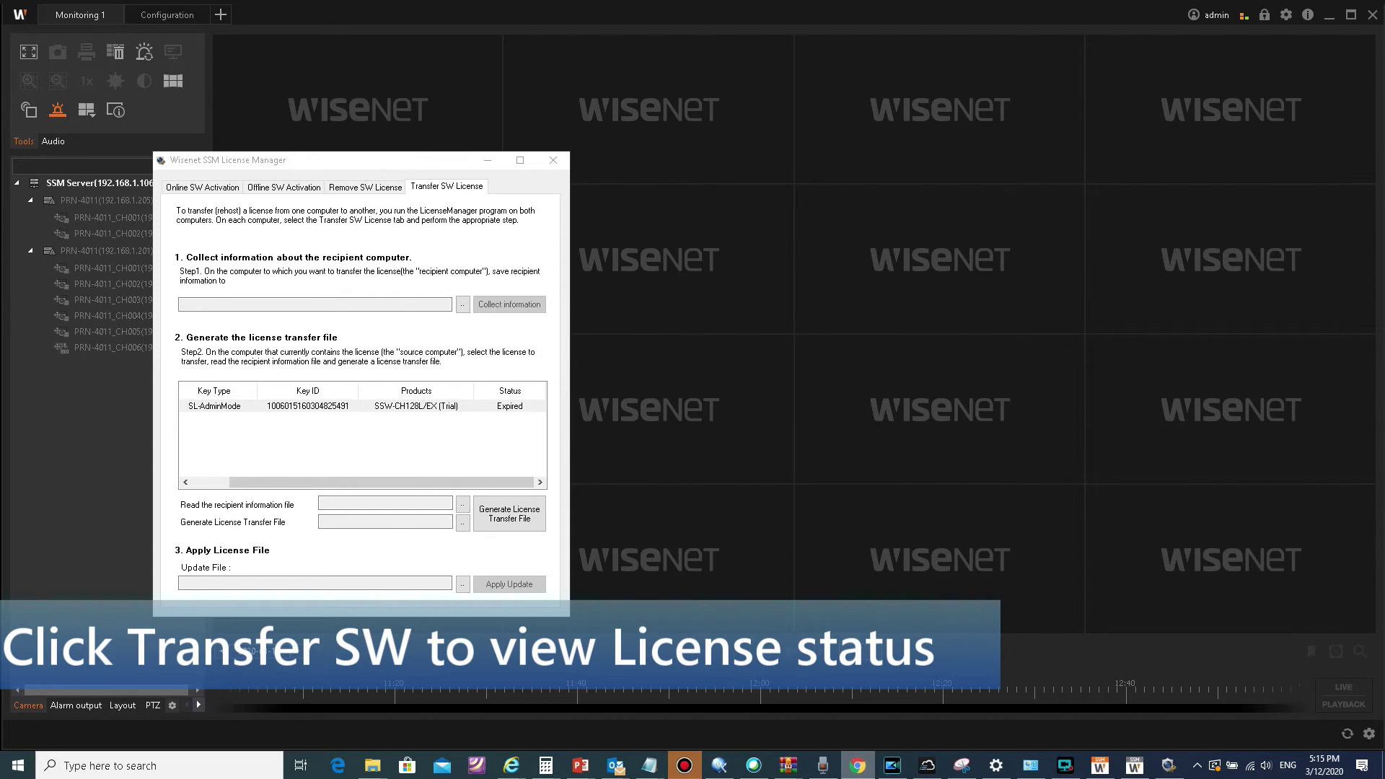
key(alt+Tab)
key(Return)
double_click(3, 247)
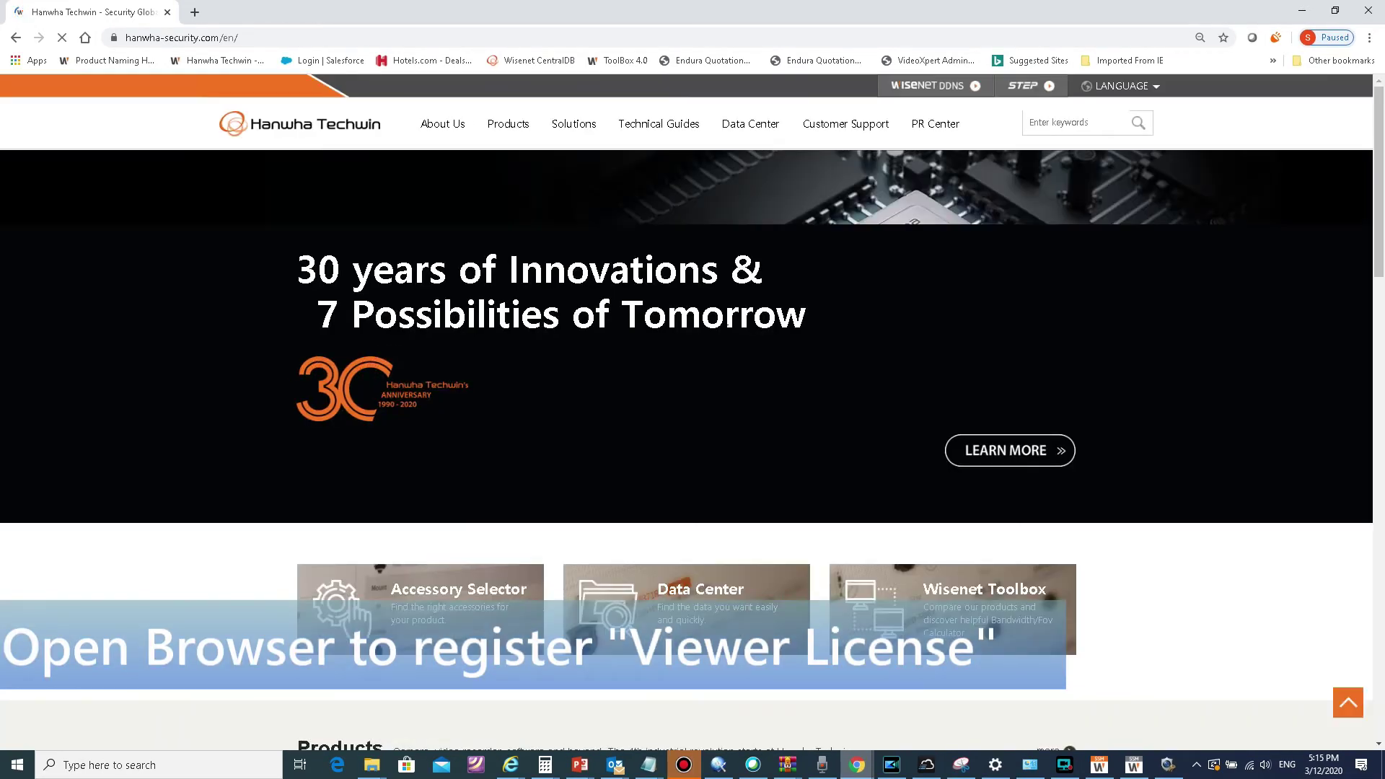
Step: Go full screen and open Viewer License Request from Data Center's SSM License 2.10 page
click(1293, 131)
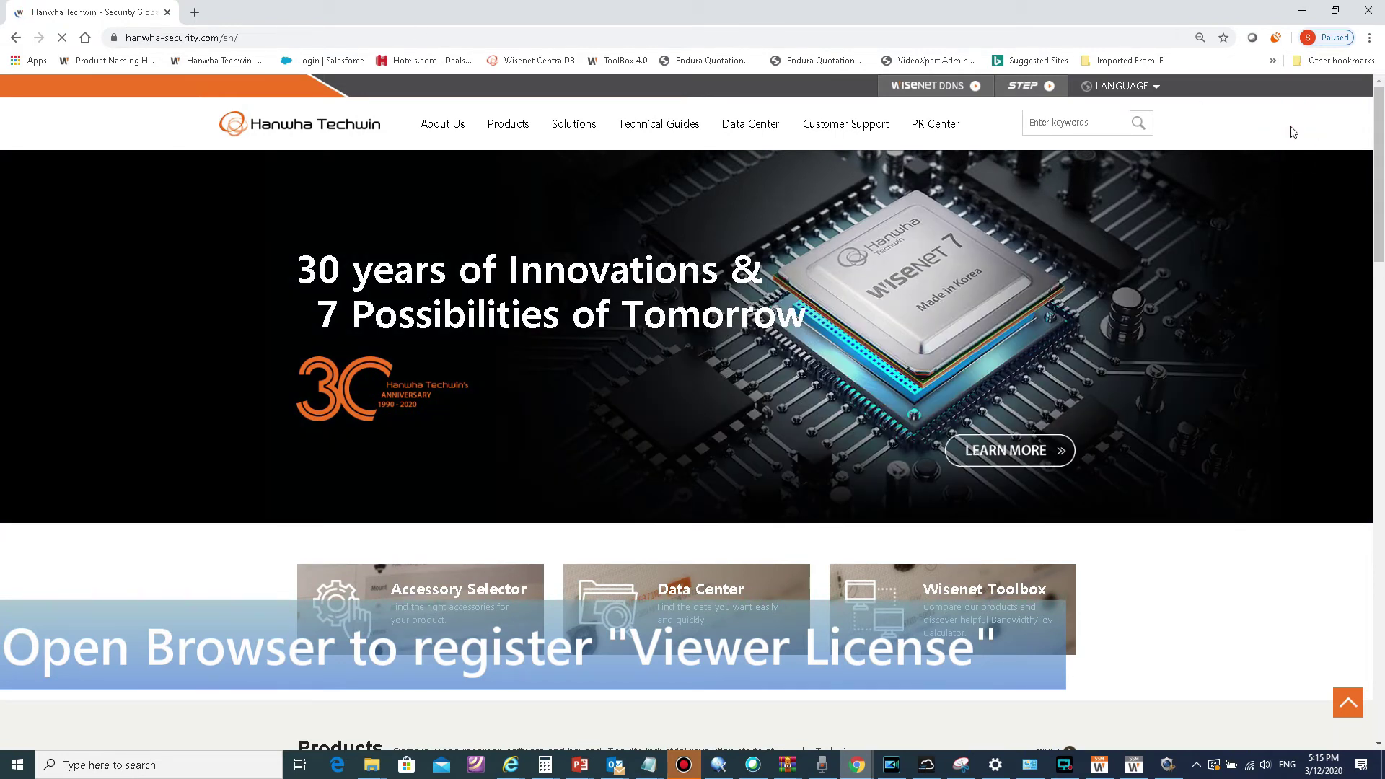
key(F11)
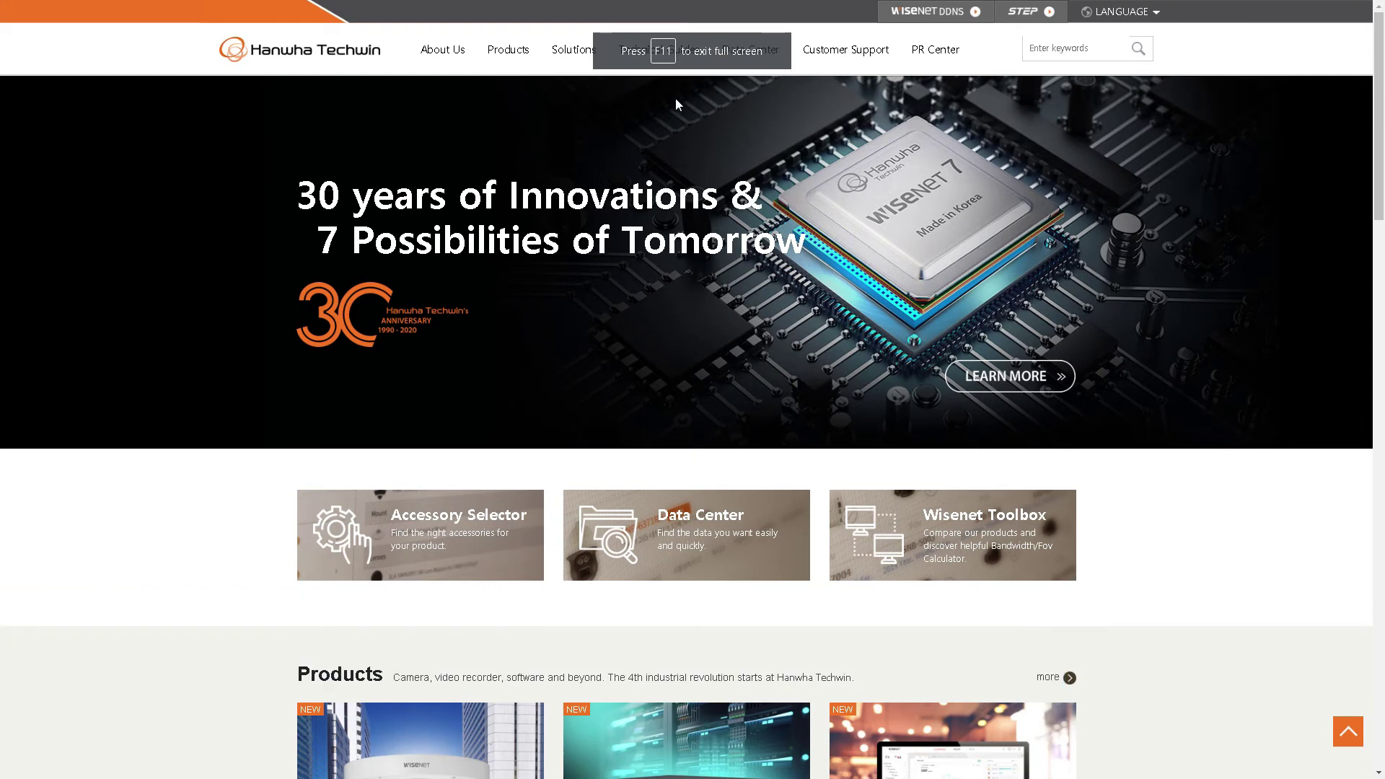
mouse_move(736, 56)
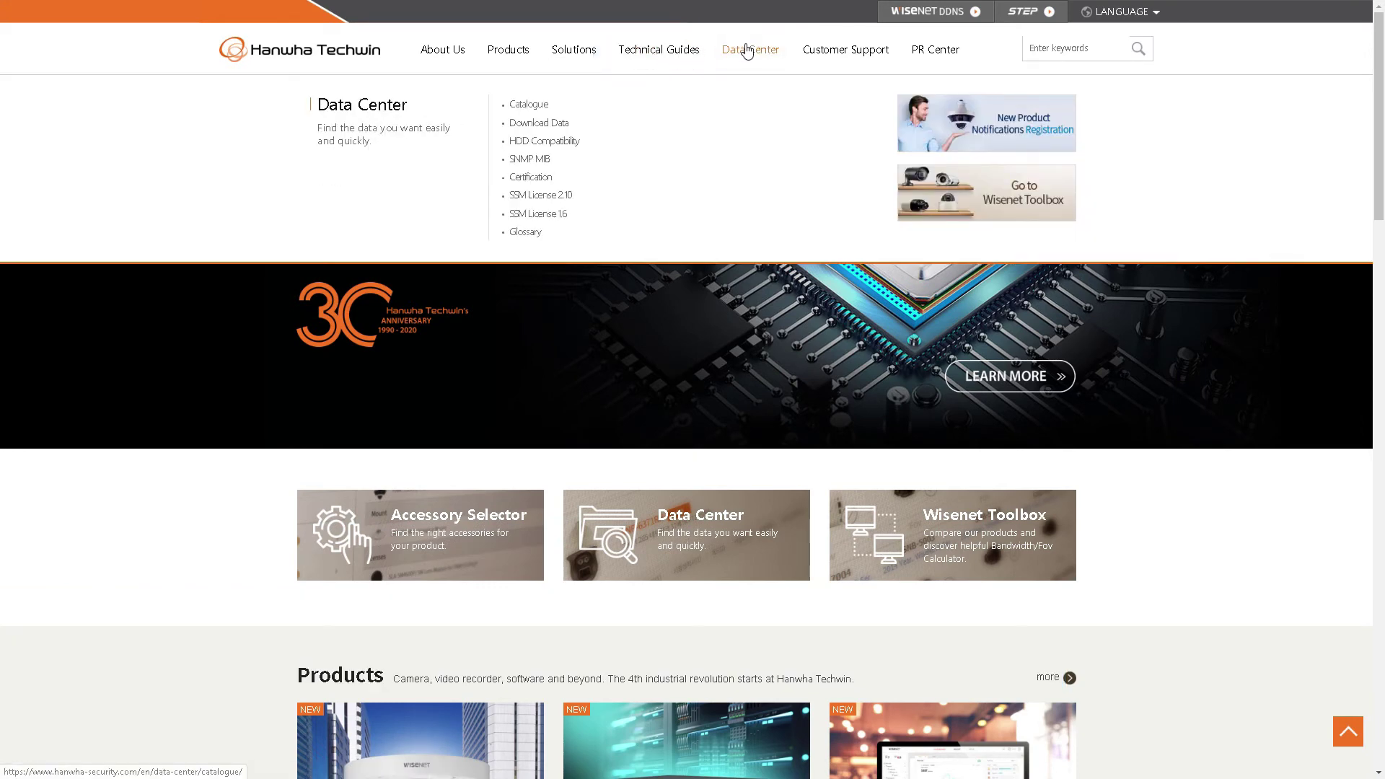
click(567, 193)
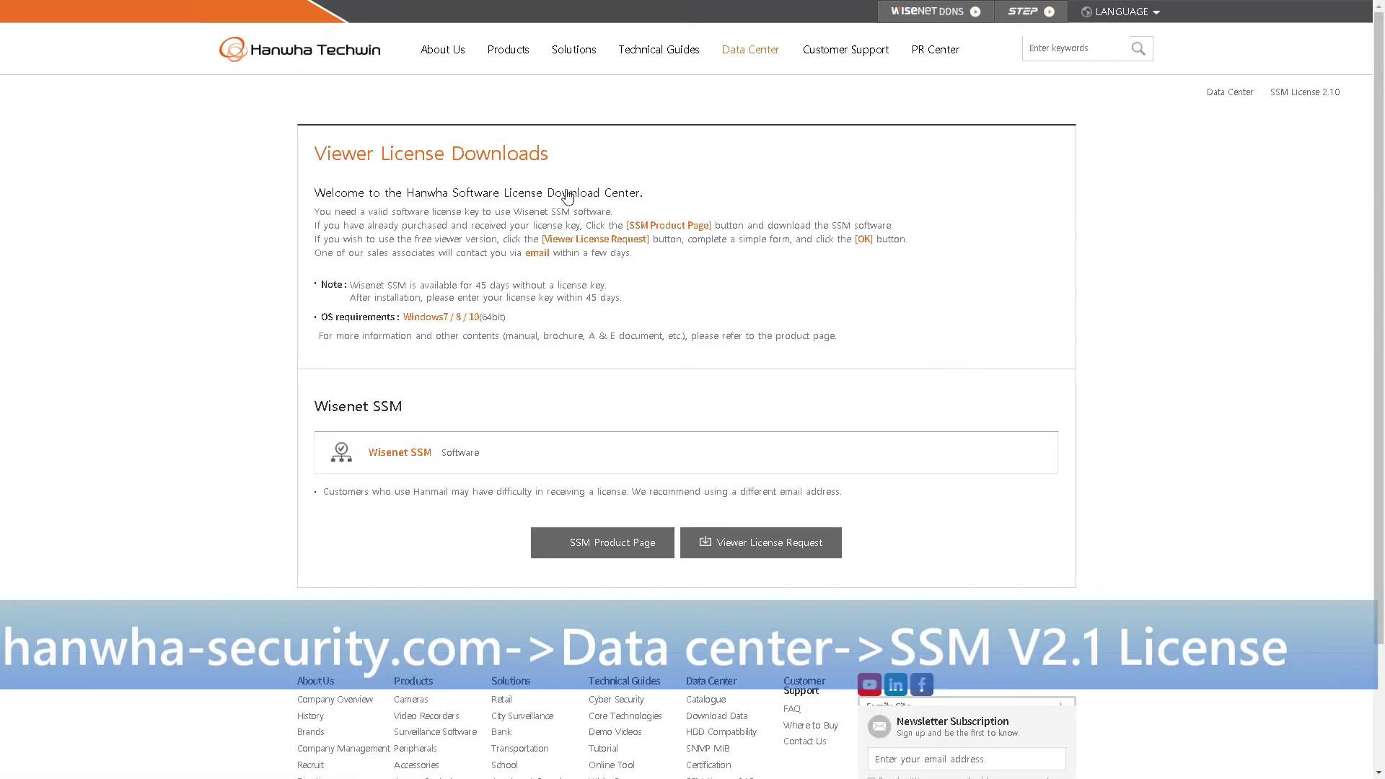
click(759, 543)
Step: Enter the last name, first name and e-mail address in the request form
click(626, 375)
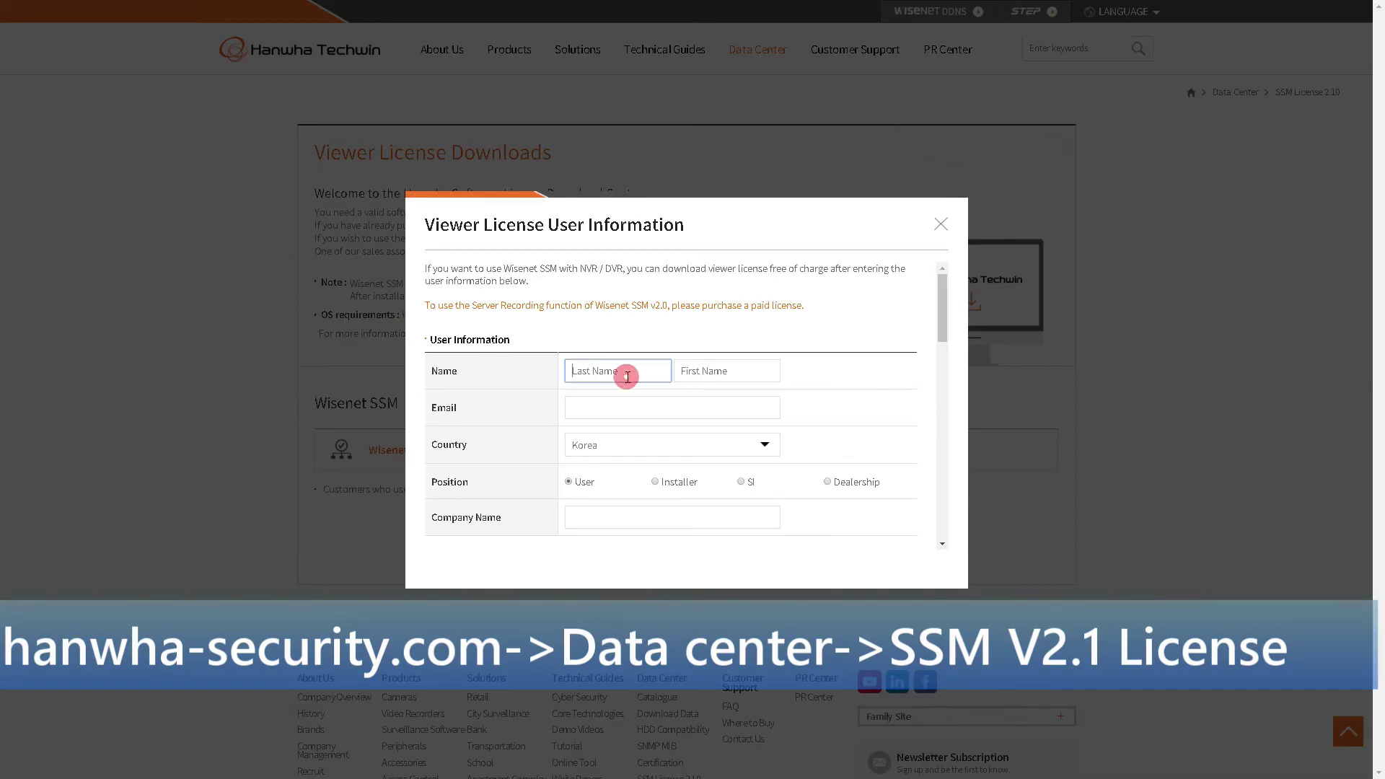
text(Test)
key(Tab)
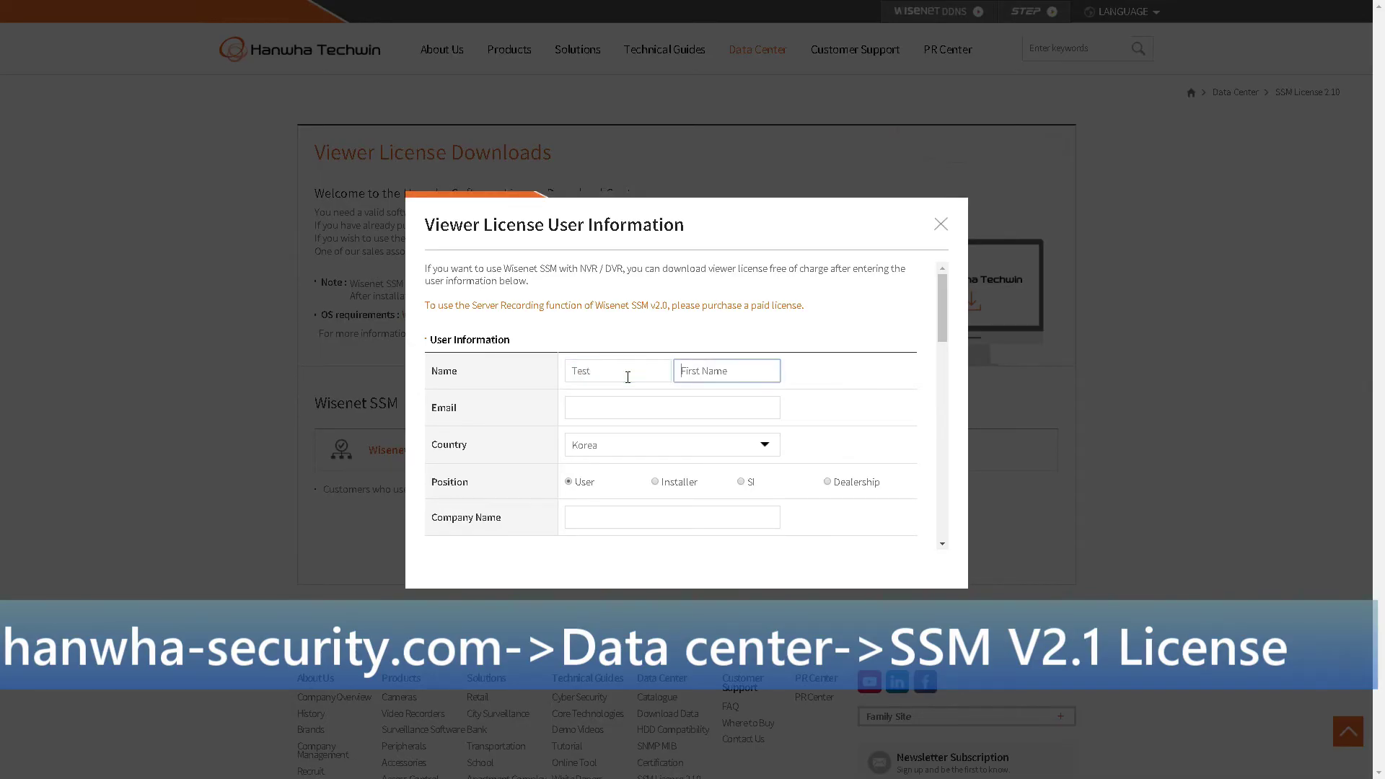
text(Second Name)
key(Tab)
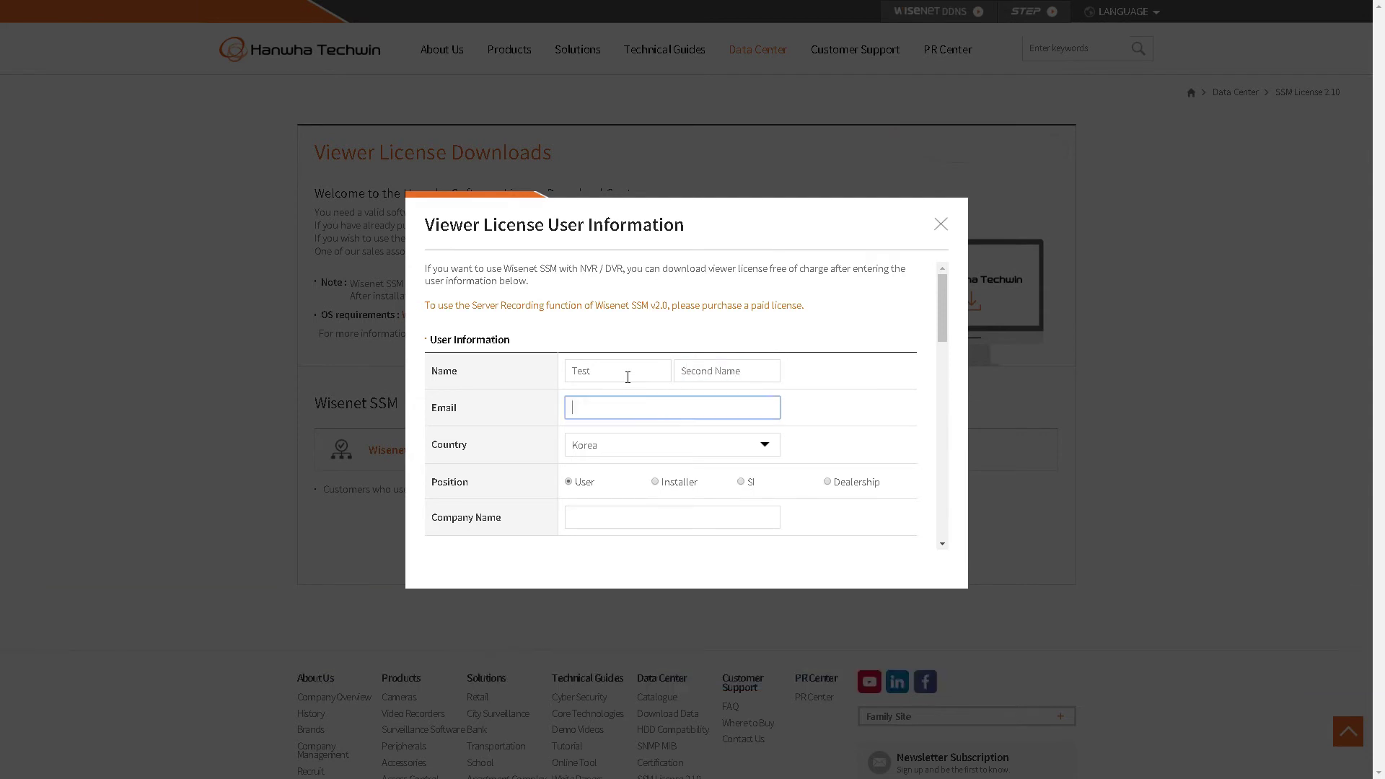
Step: Set the Country to UAE and enter the company name
scroll(627, 377, down, 2)
click(612, 303)
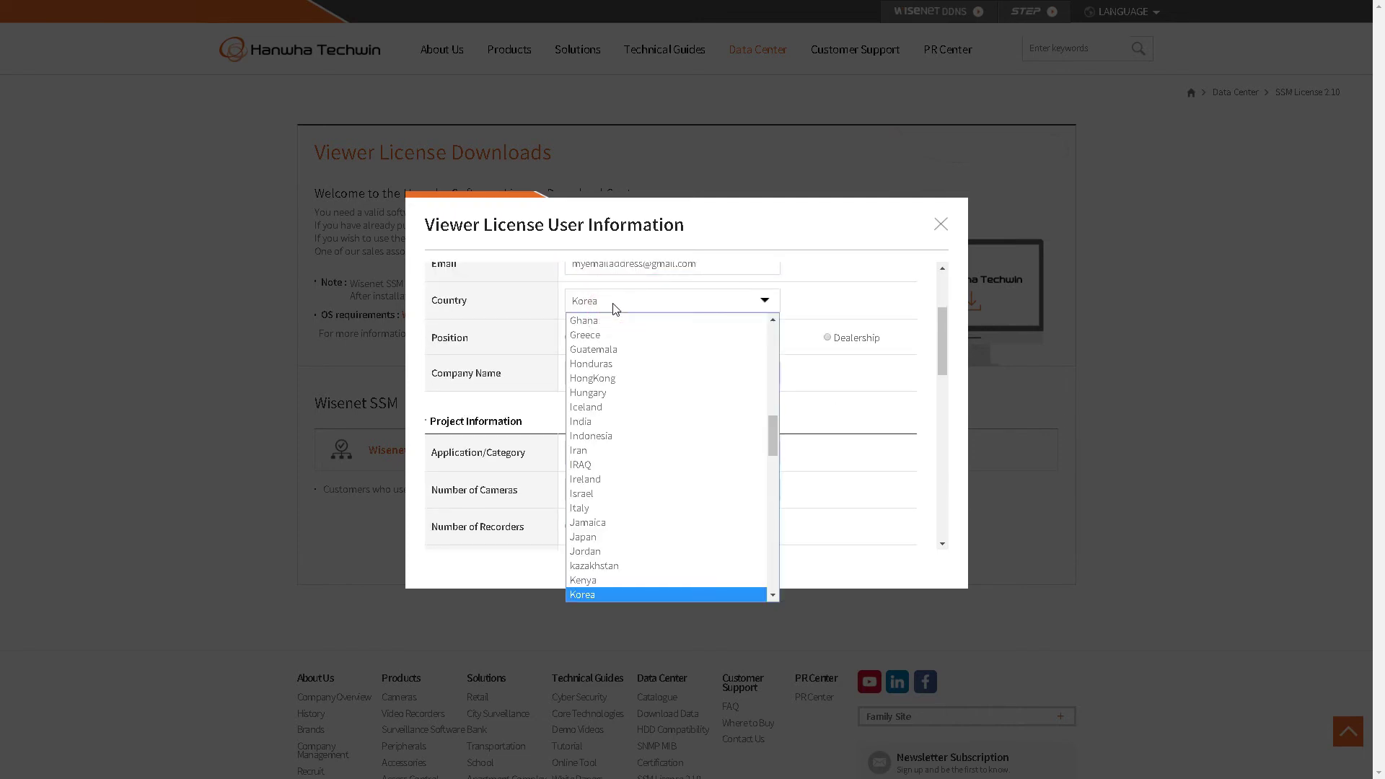
text(united)
key(Return)
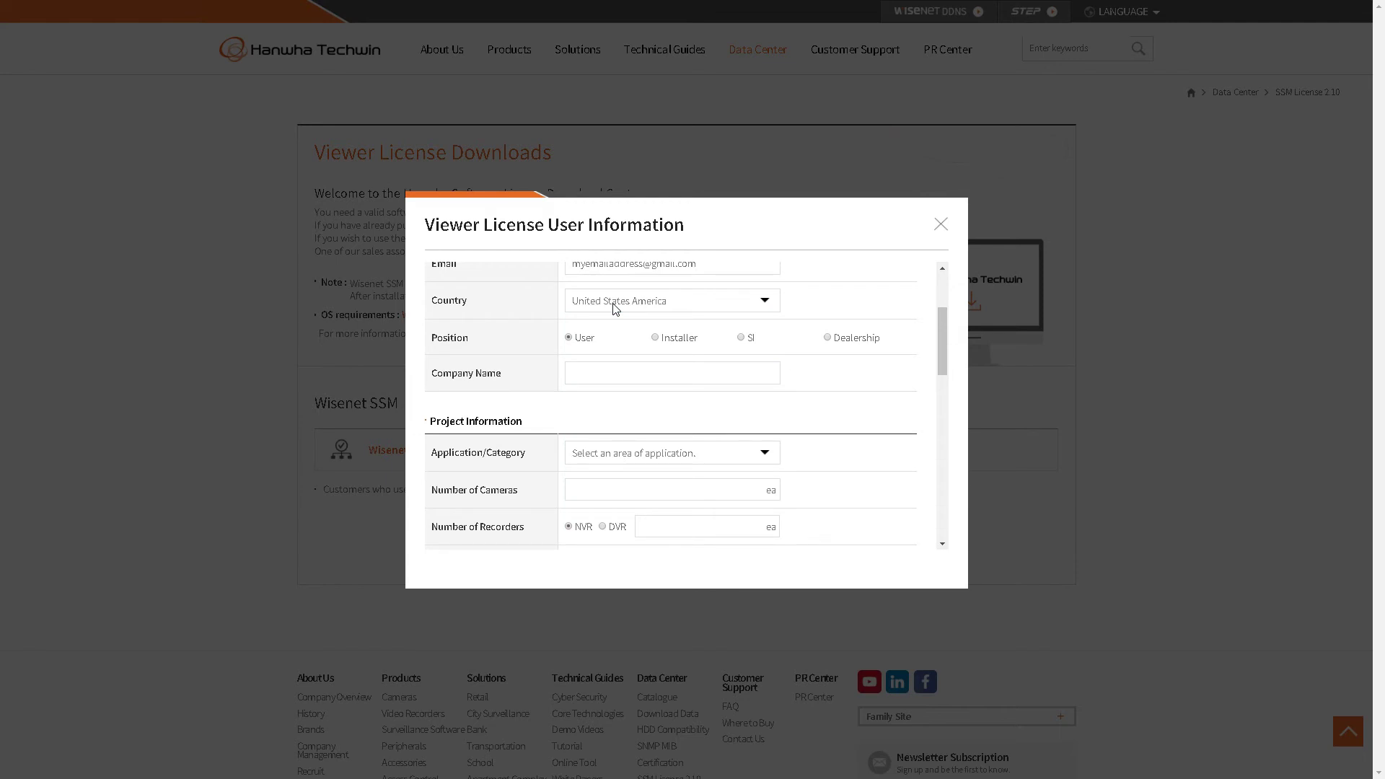
click(615, 303)
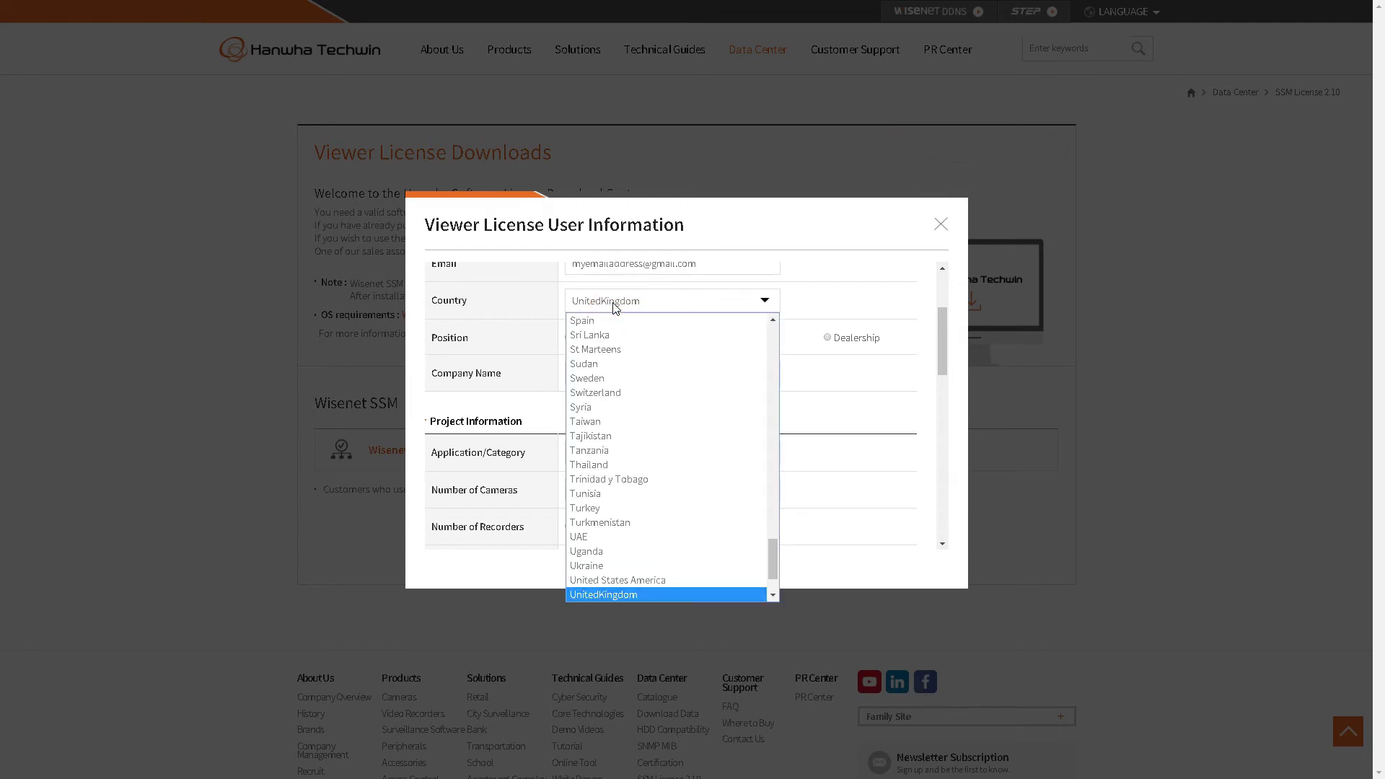
key(Up)
key(Up)
key(Up)
key(Return)
click(624, 367)
text(A)
scroll(624, 366, down, 2)
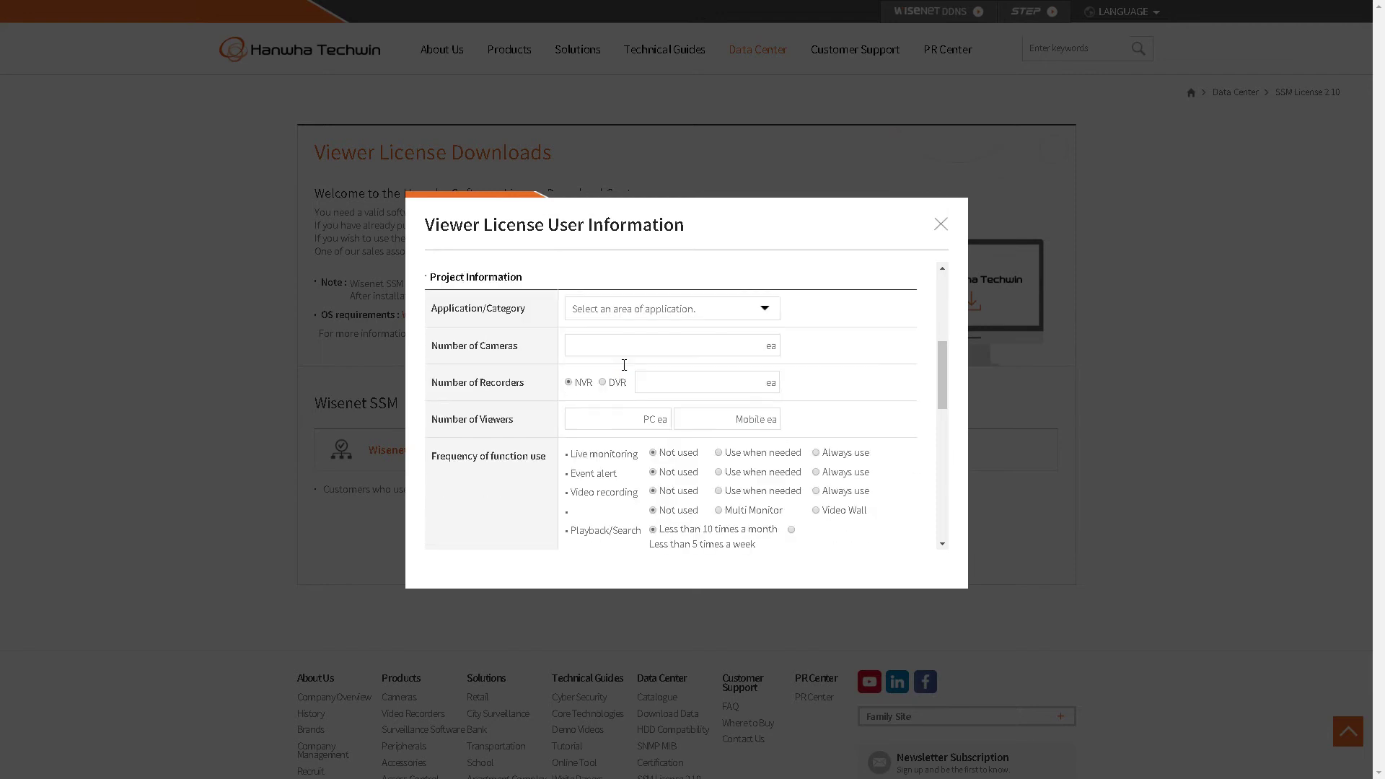
Step: Fill Project Information: Commercial, 150 cameras, 2 NVRs, 5 PC and 5 mobile viewers
click(644, 310)
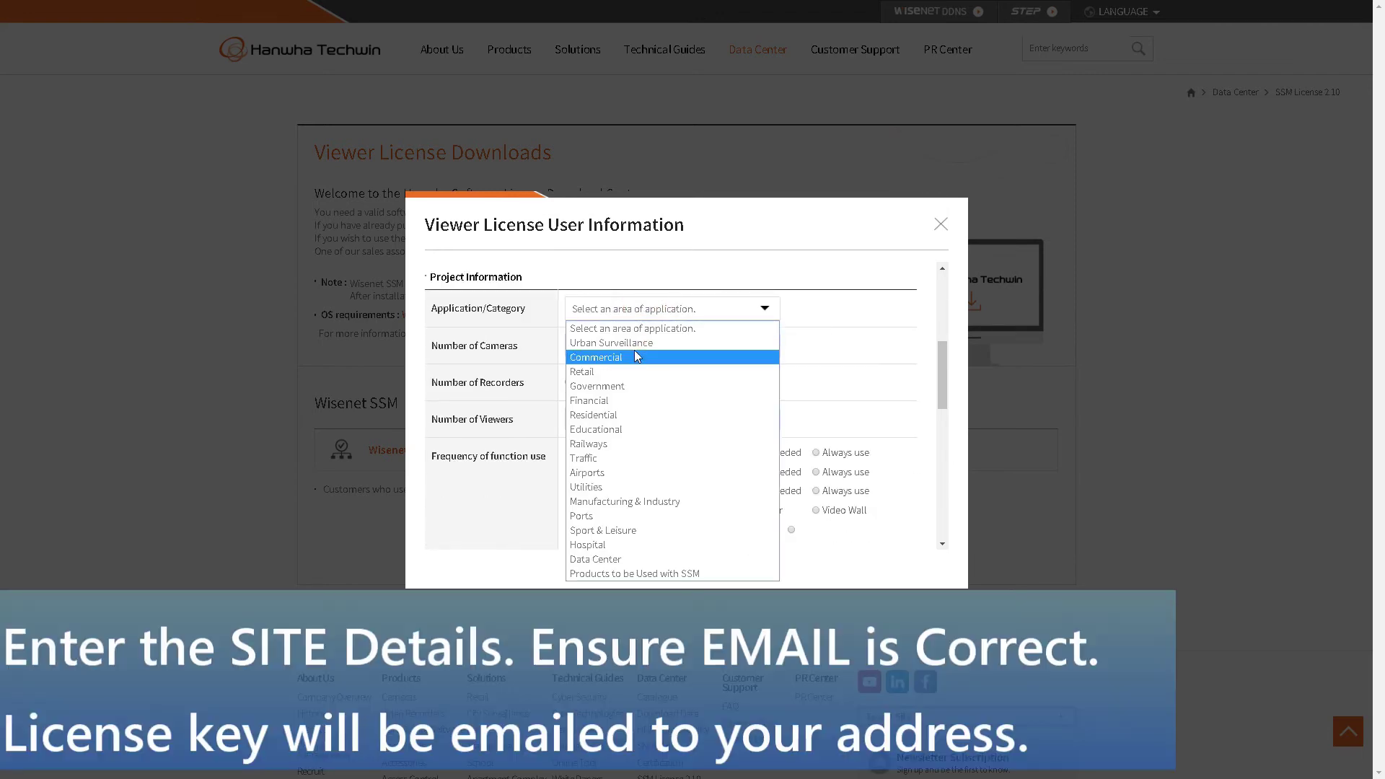
click(634, 349)
click(630, 348)
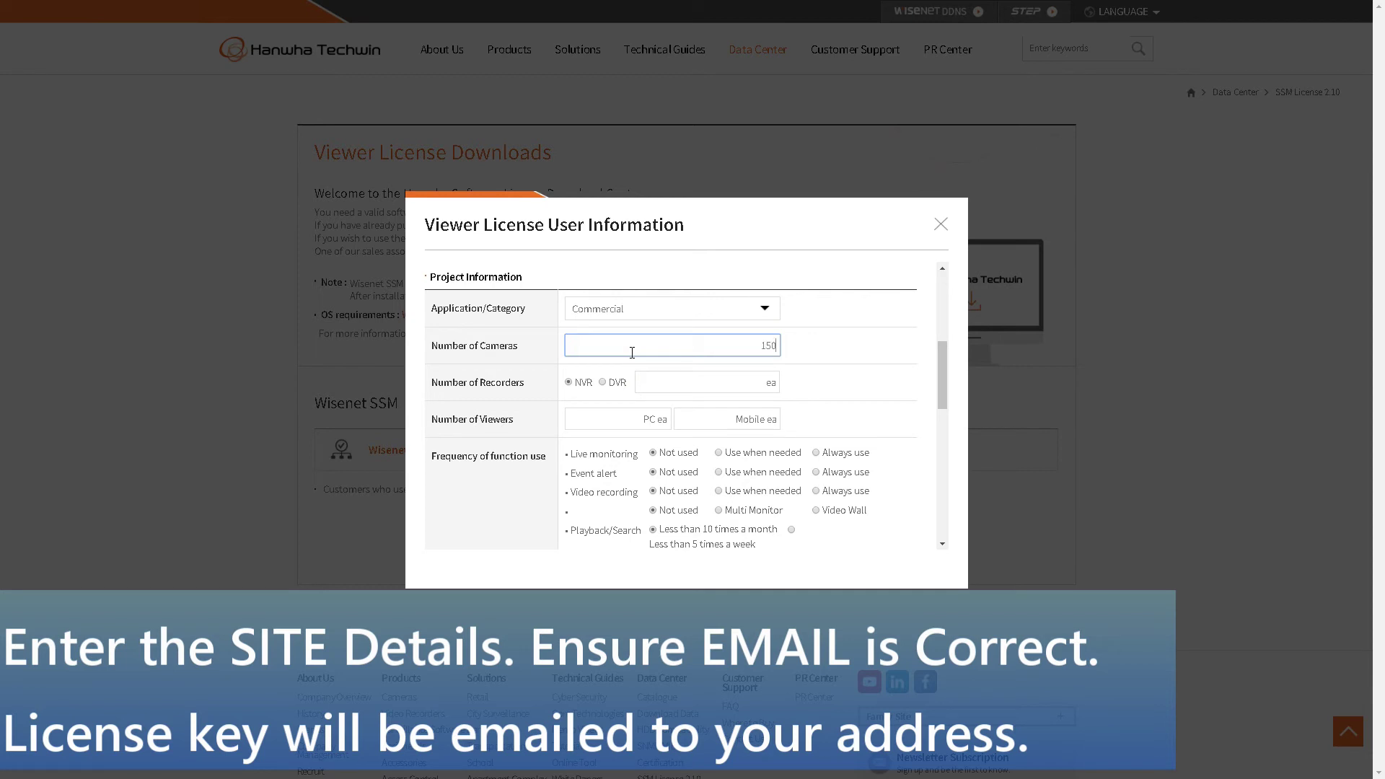
click(678, 386)
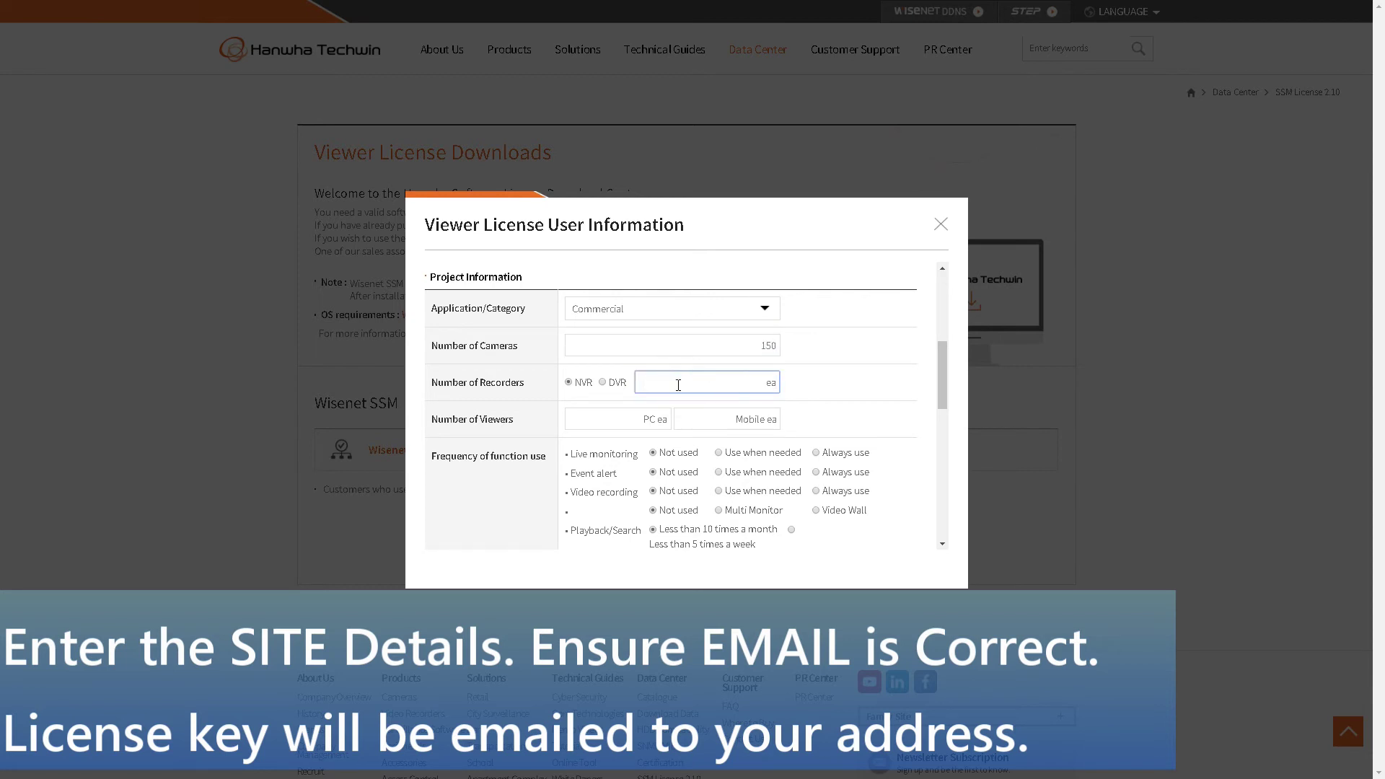
click(636, 420)
text(5)
click(702, 423)
text(5)
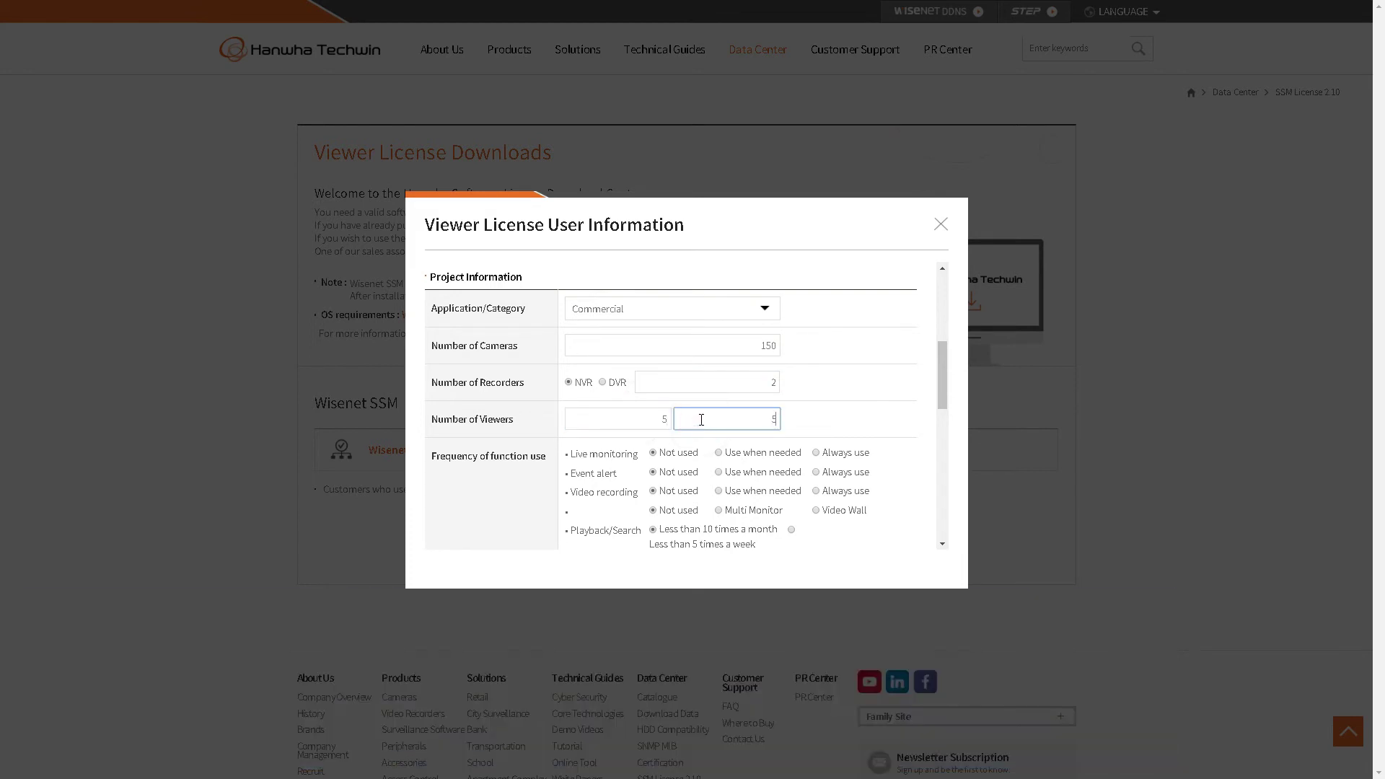
Step: Set live monitoring, event alert and video recording to Use when needed, with Multi Monitor
scroll(702, 420, down, 2)
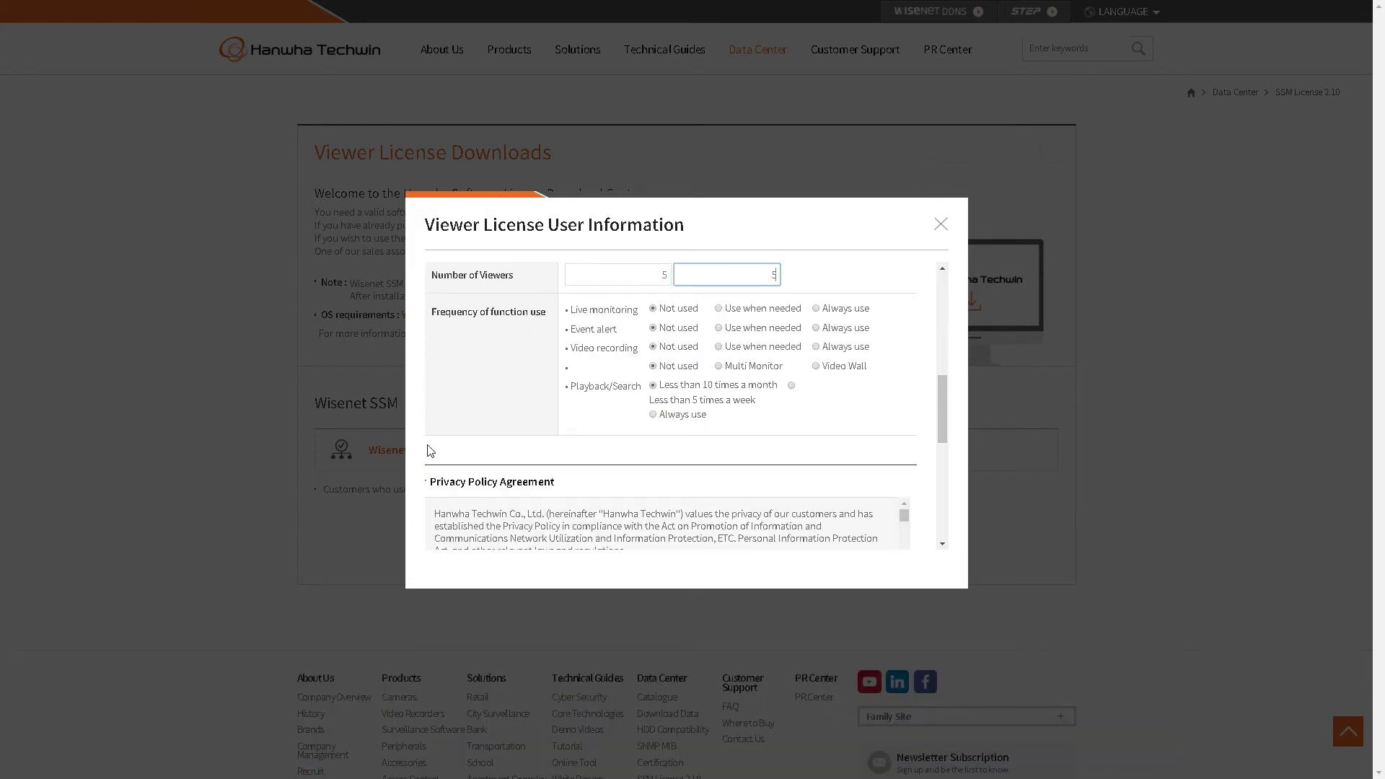
scroll(432, 449, down, 1)
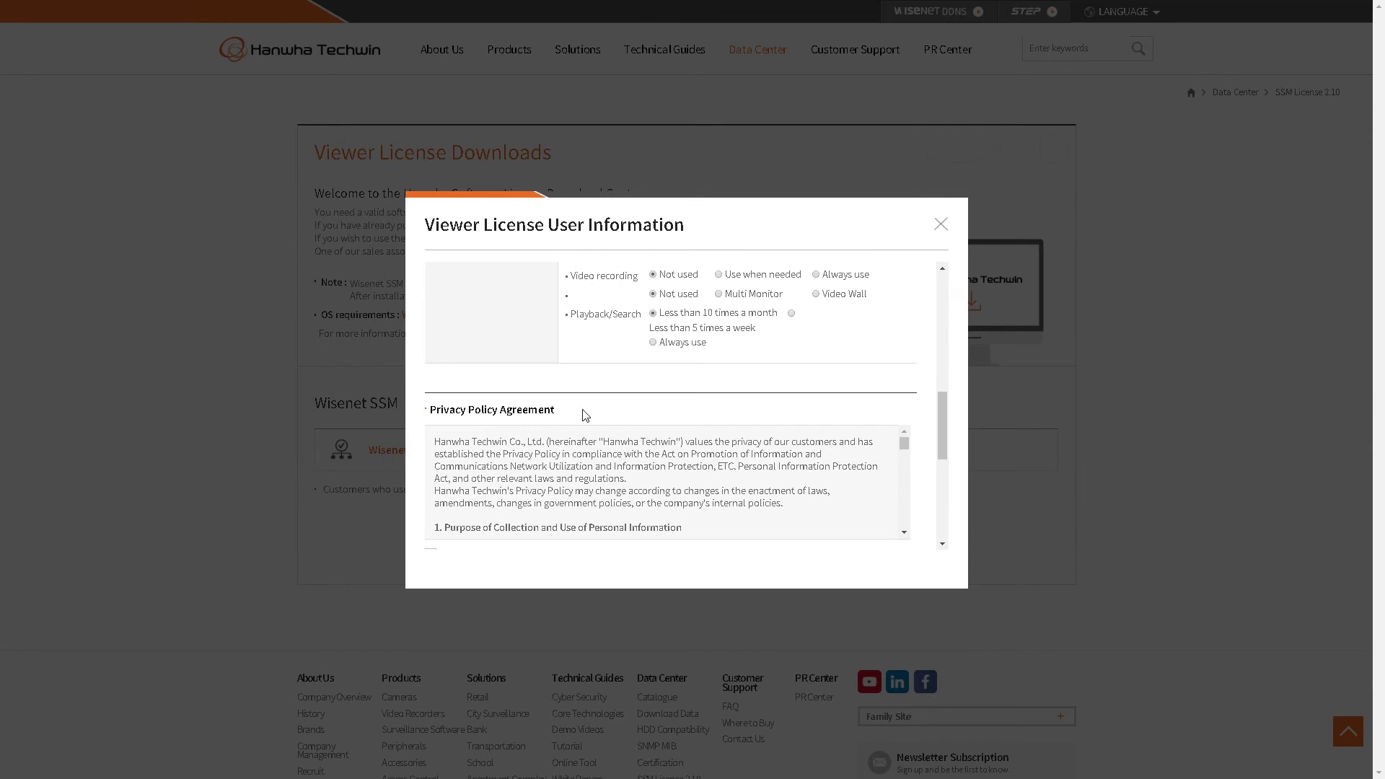
scroll(868, 380, up, 1)
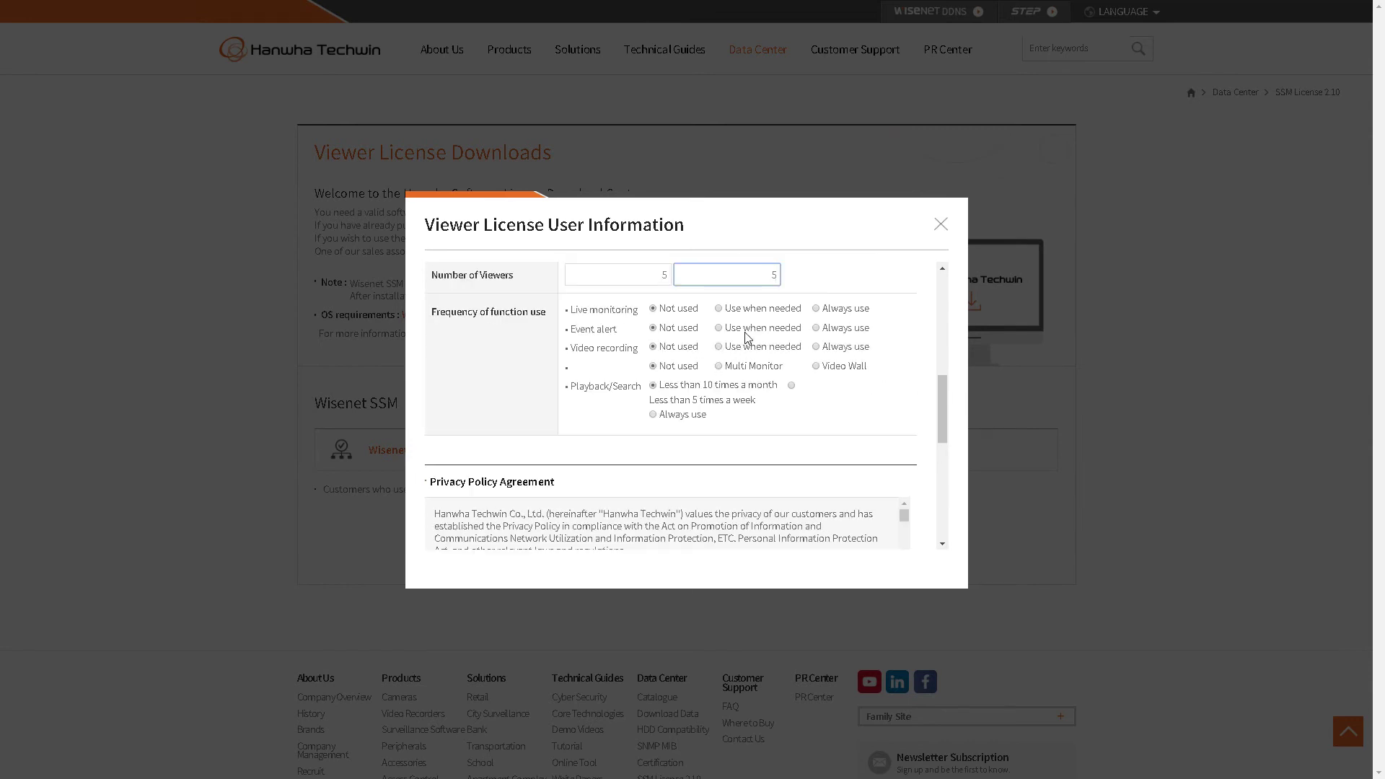
click(719, 309)
click(718, 327)
click(718, 347)
click(720, 366)
Step: Accept the agreements, enter the security code and submit the viewer license request
scroll(925, 478, down, 4)
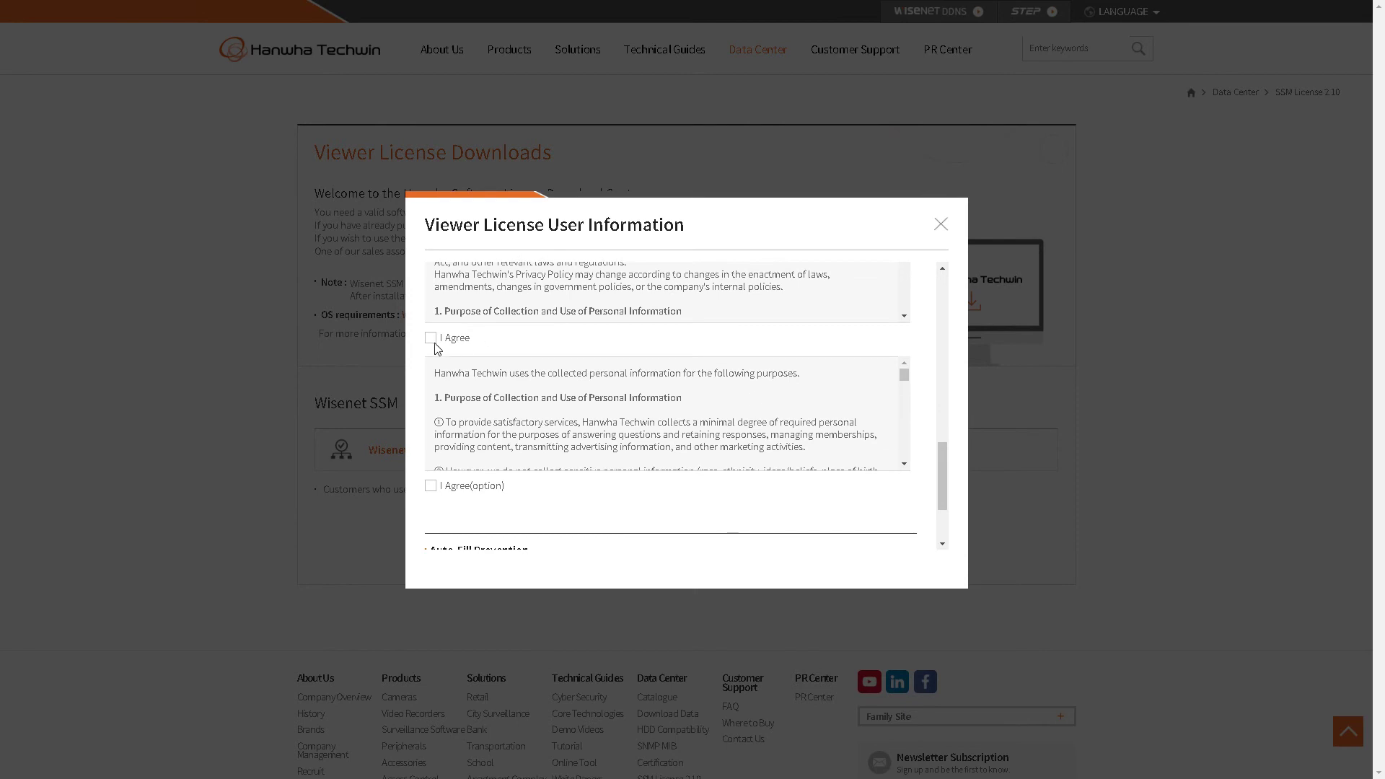
click(431, 486)
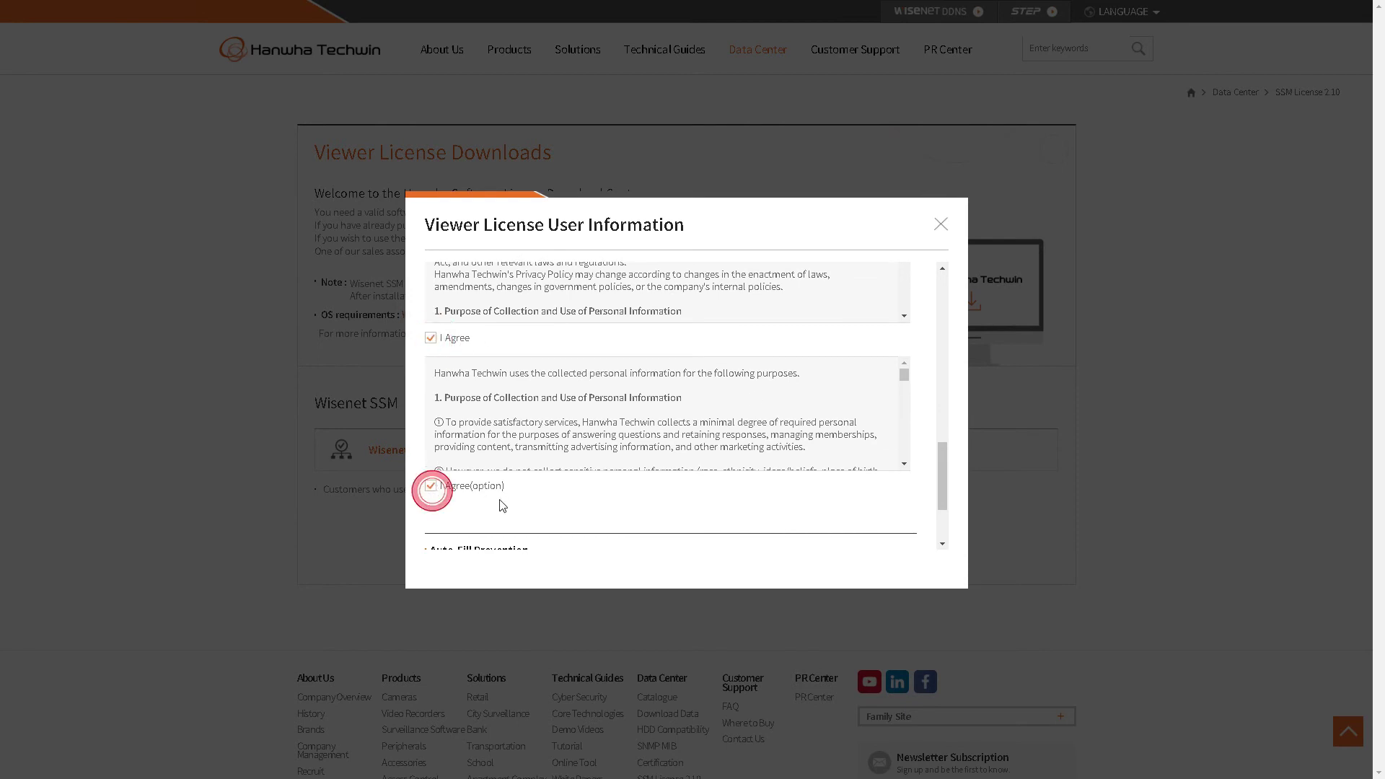
scroll(518, 489, down, 2)
click(668, 465)
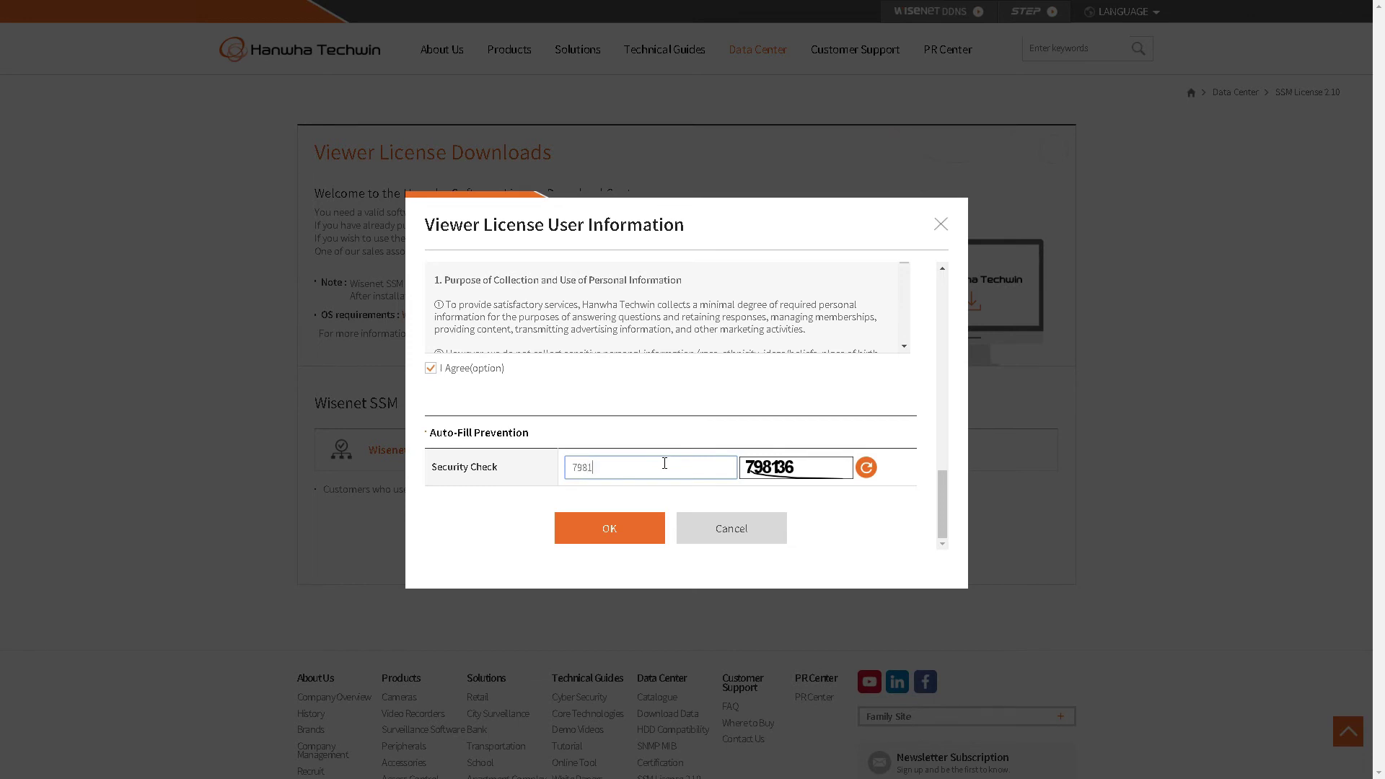
click(613, 541)
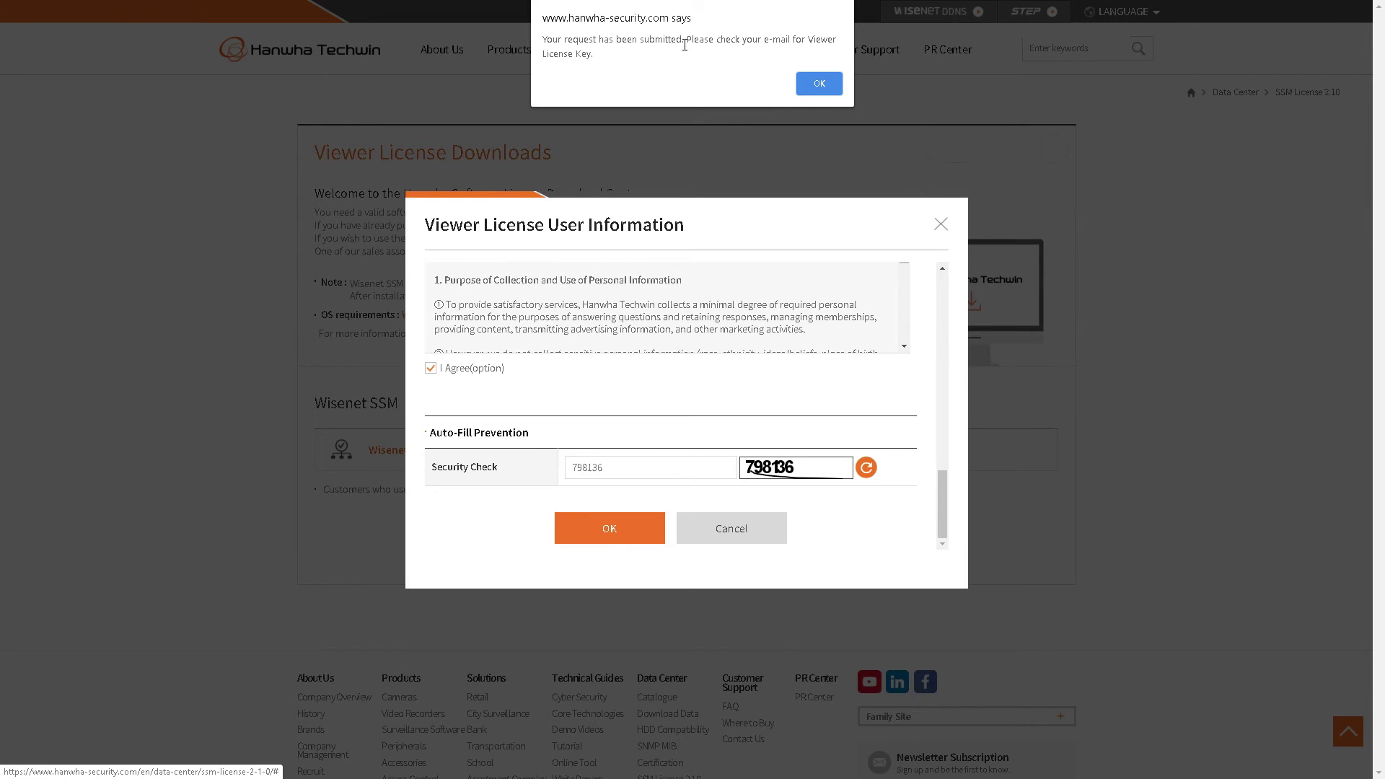
click(807, 95)
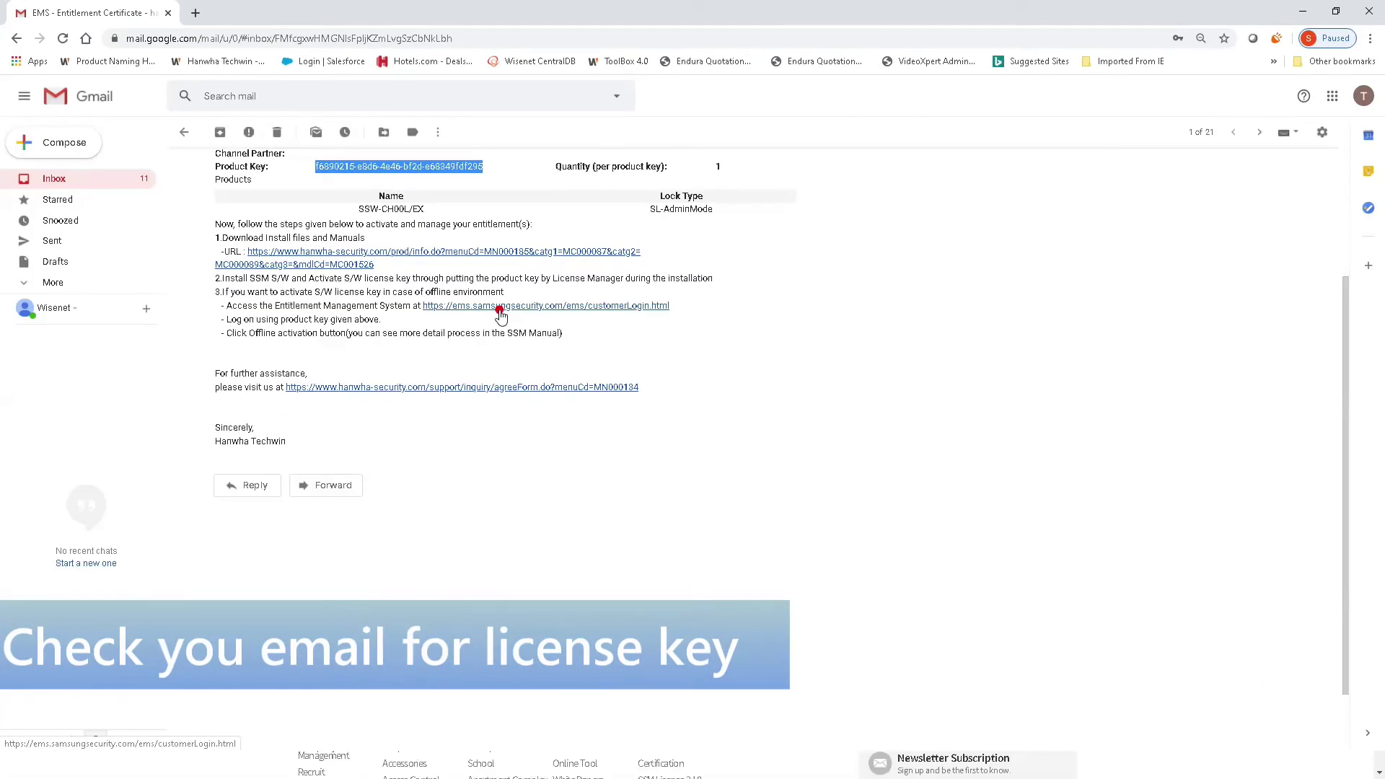
Step: Copy the product key from the Gmail entitlement e-mail and return to the EMS login tab
click(500, 308)
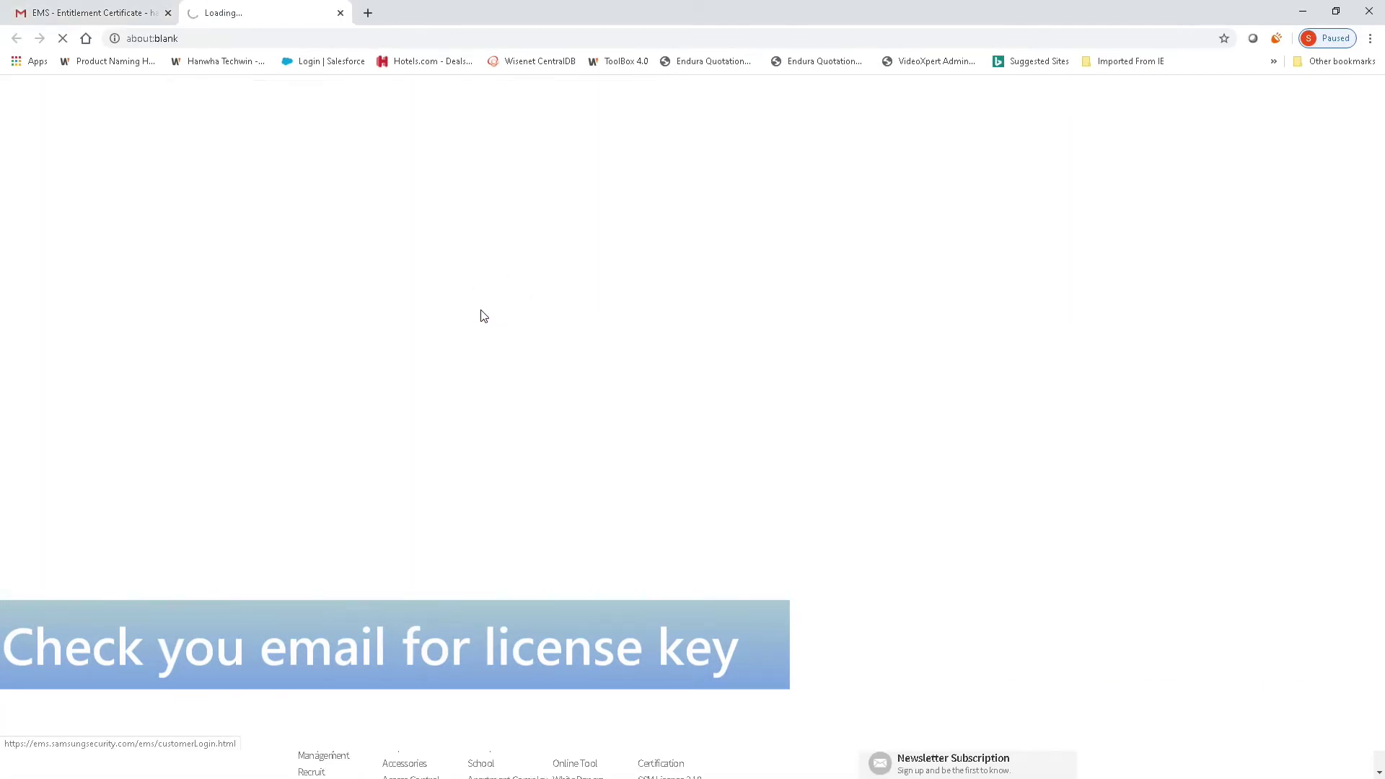
click(88, 10)
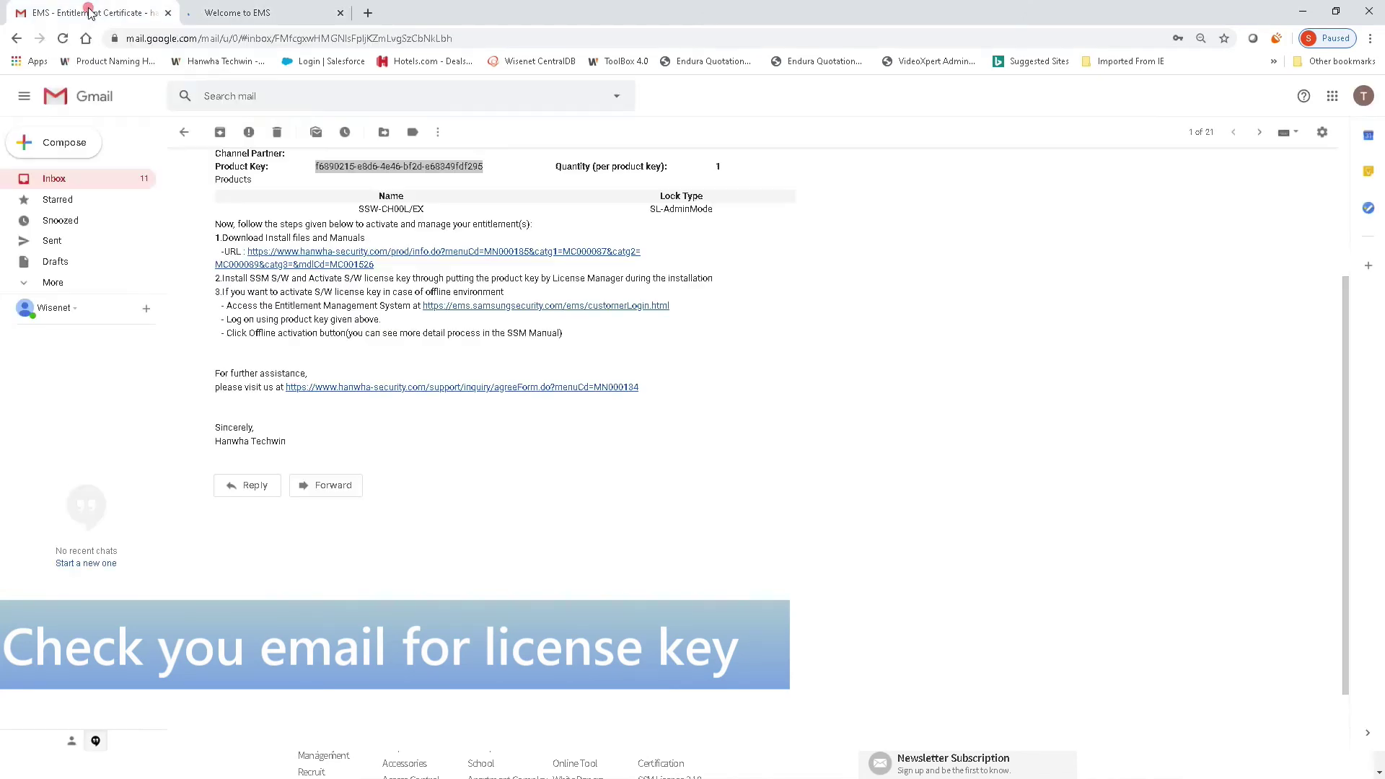
right_click(422, 175)
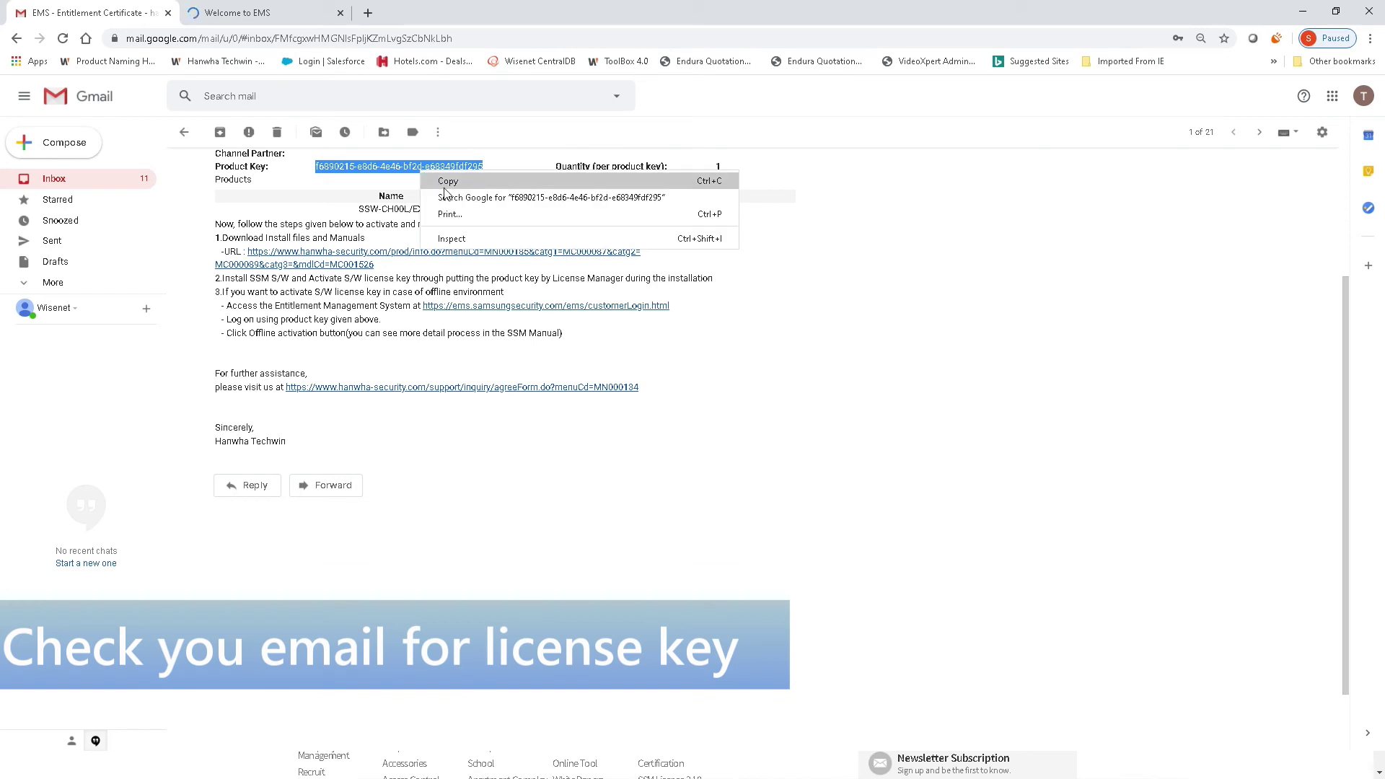
click(442, 187)
click(269, 13)
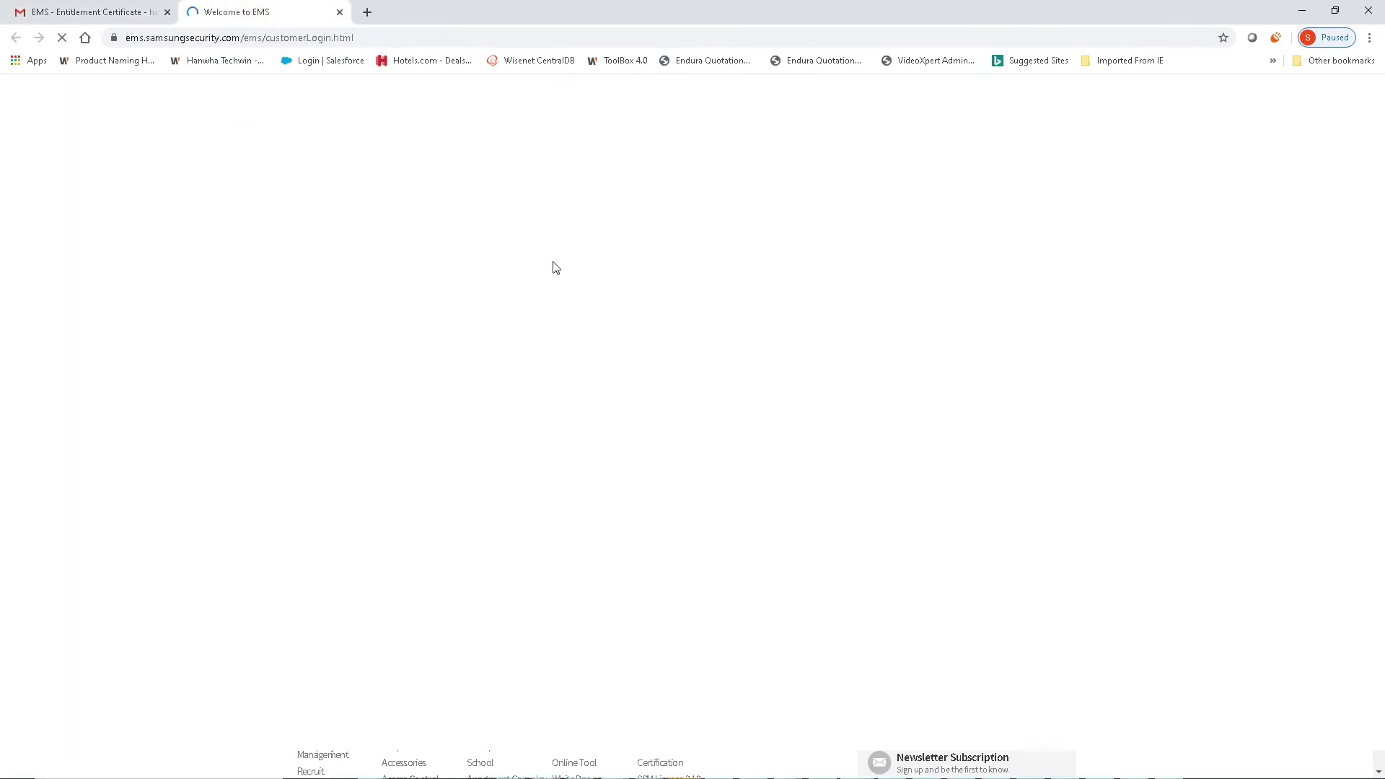
Step: Log in to the EMS portal with the pasted product key
click(659, 217)
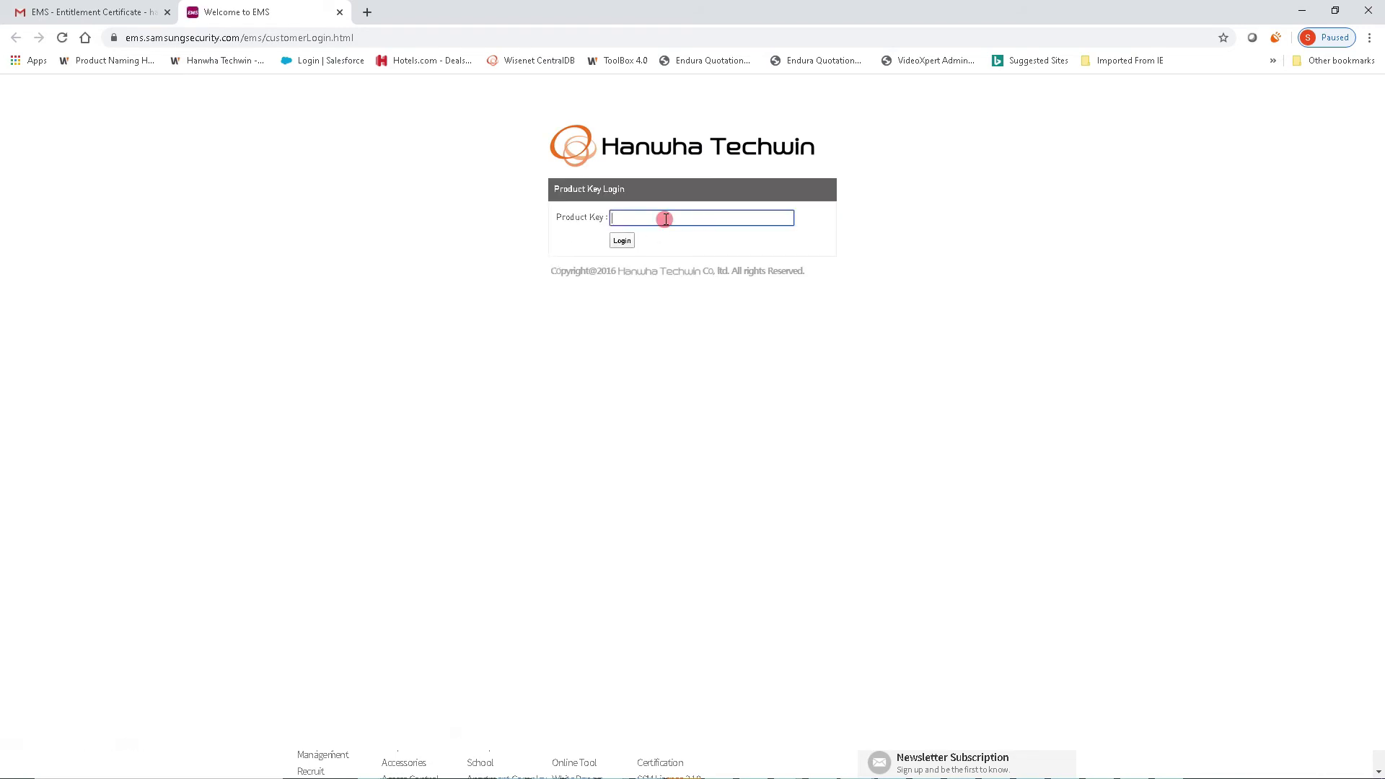
key(ctrl+v)
click(623, 241)
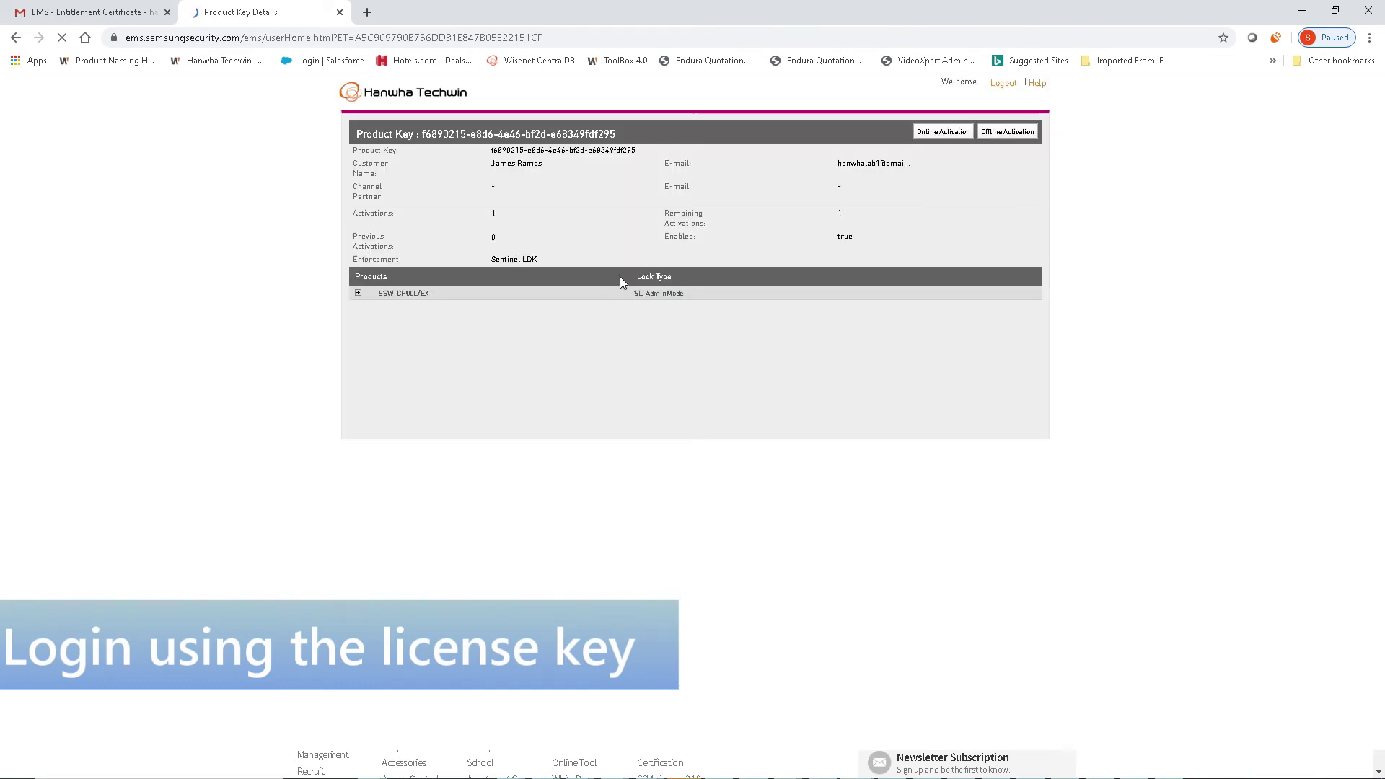
Step: Expand the SSW-CH00L/EX row showing 1 remaining activation, then search Start for 'license'
click(357, 295)
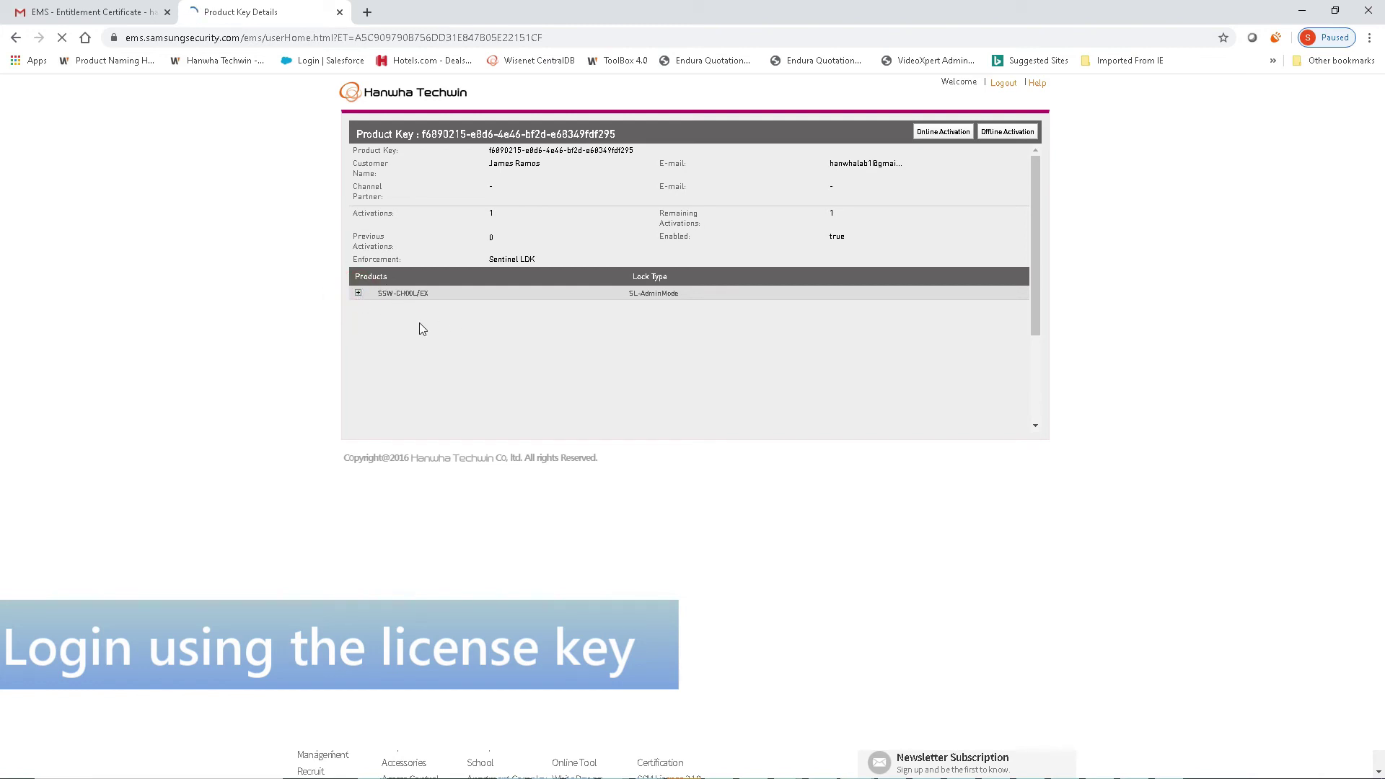
click(359, 294)
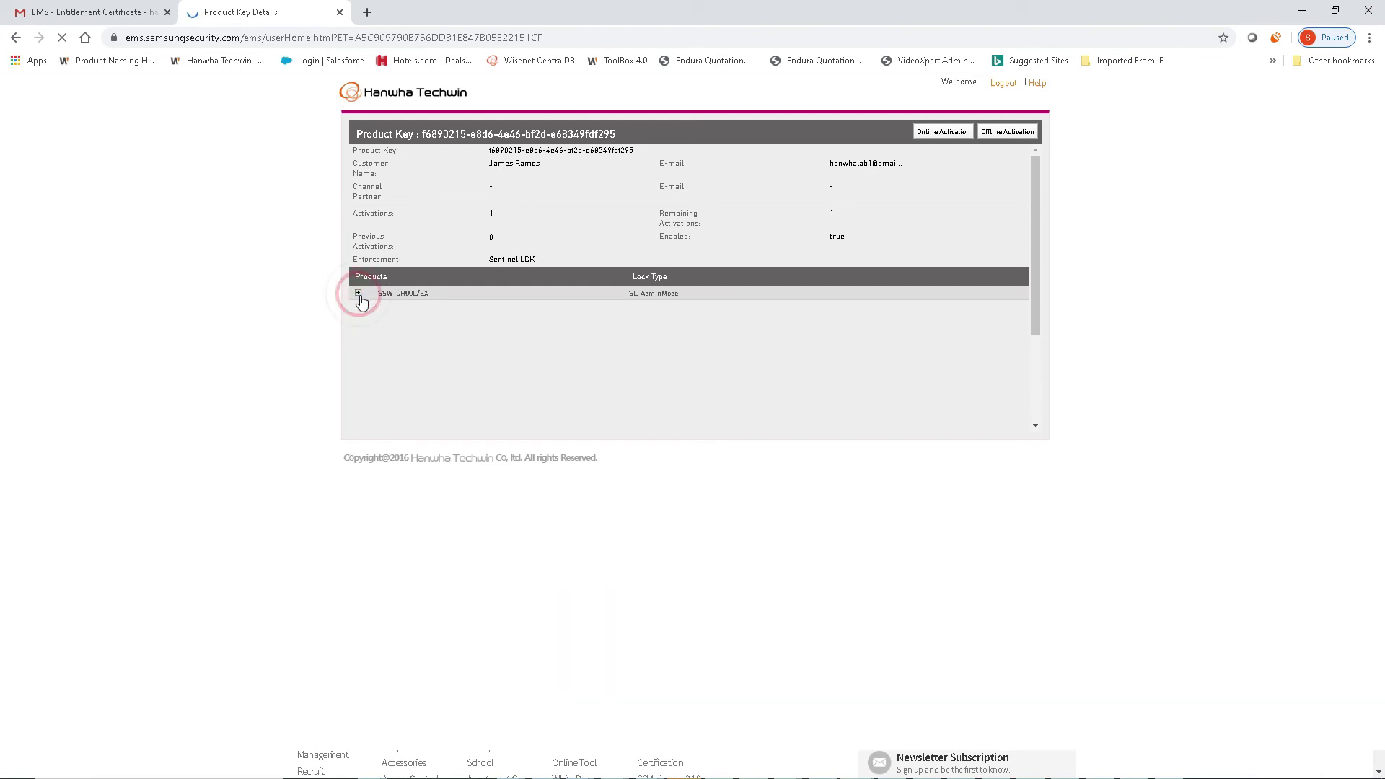
click(357, 295)
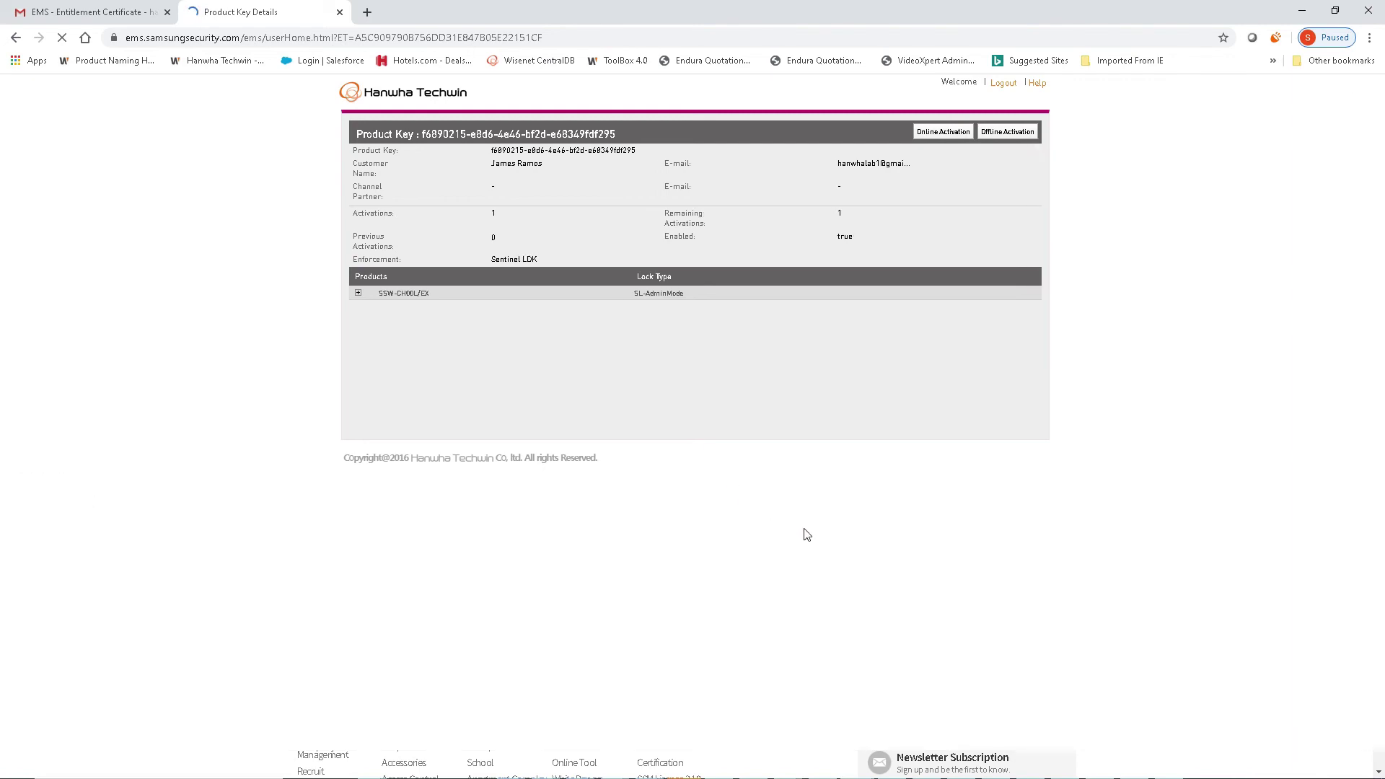
key(super)
text(license)
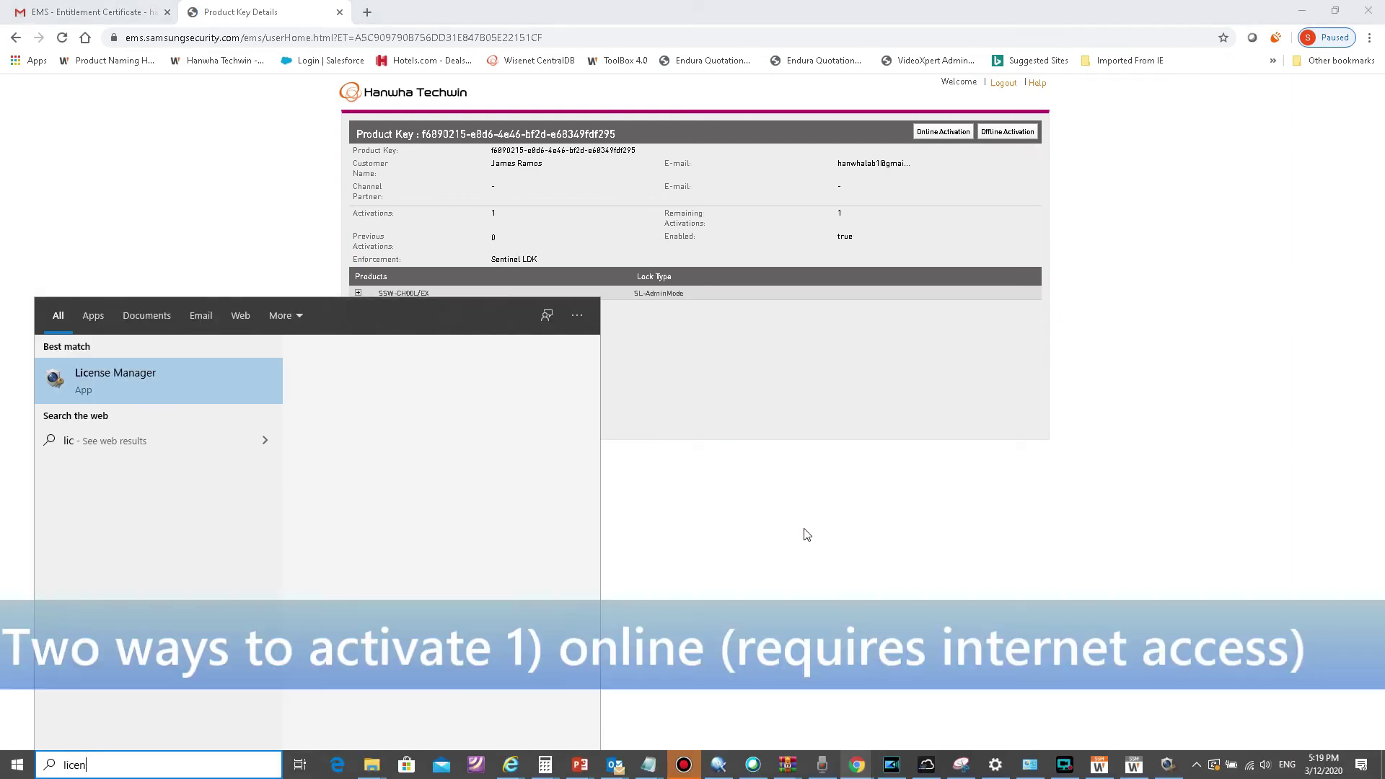
Step: In License Manager, paste the product key into Online SW Activation without leading spaces and submit it
click(244, 398)
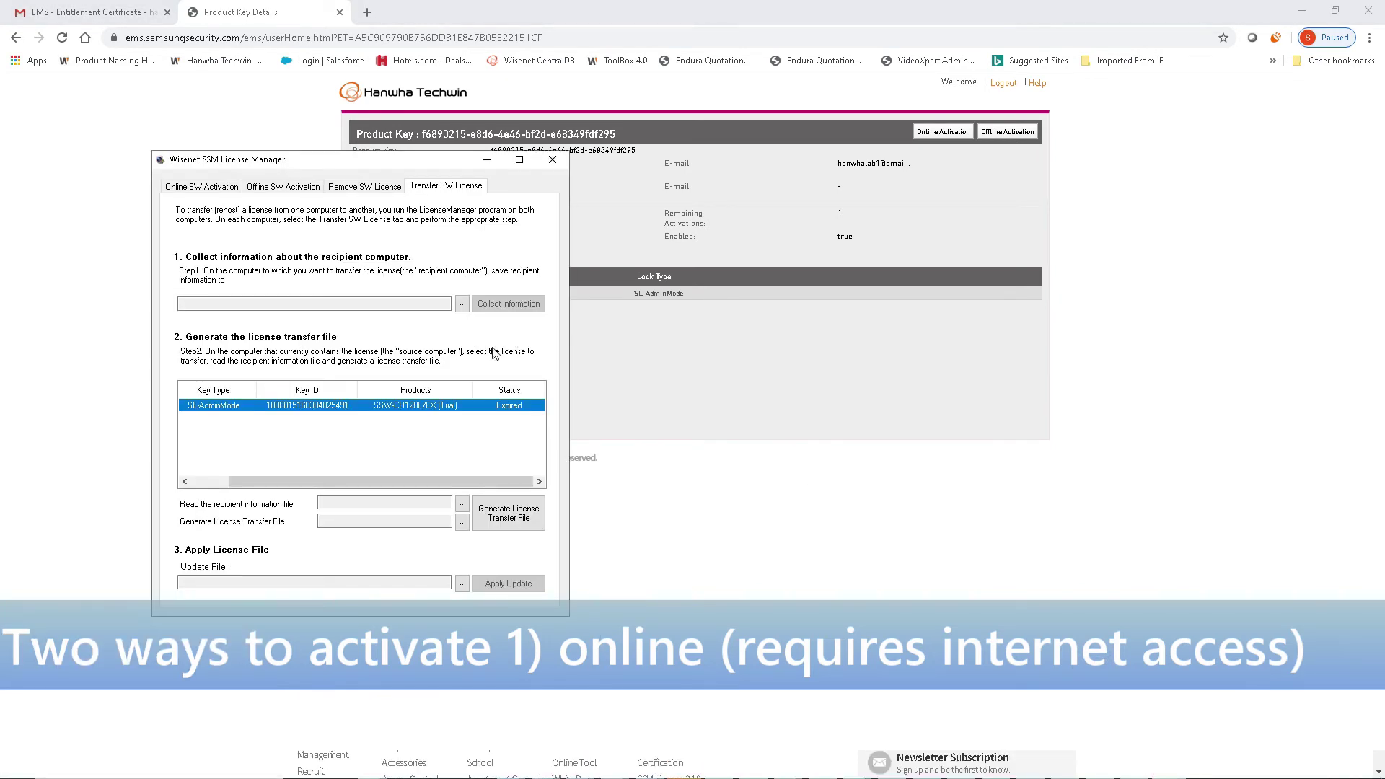
click(202, 190)
click(258, 250)
key(ctrl+v)
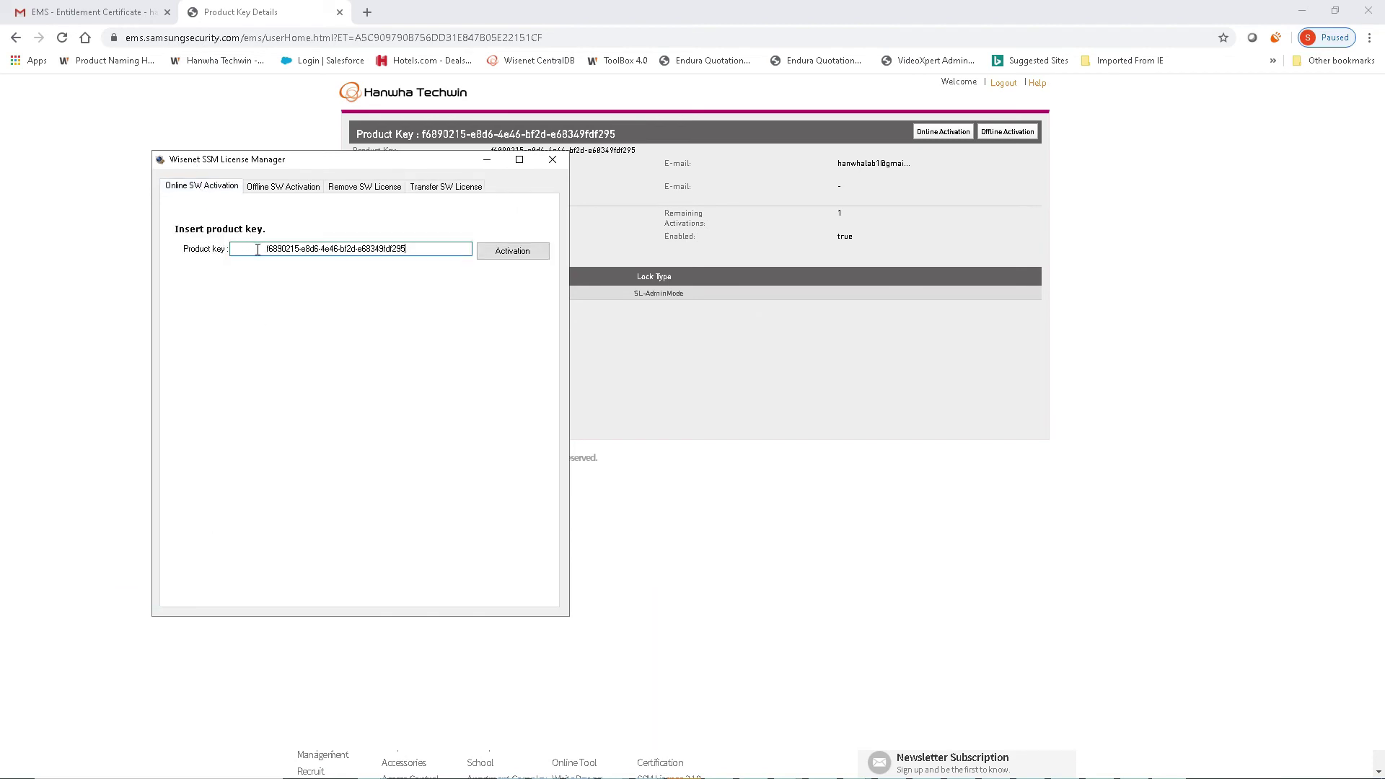
key(ctrl+a)
key(BackSpace)
key(ctrl+v)
key(ctrl+a)
click(22, 191)
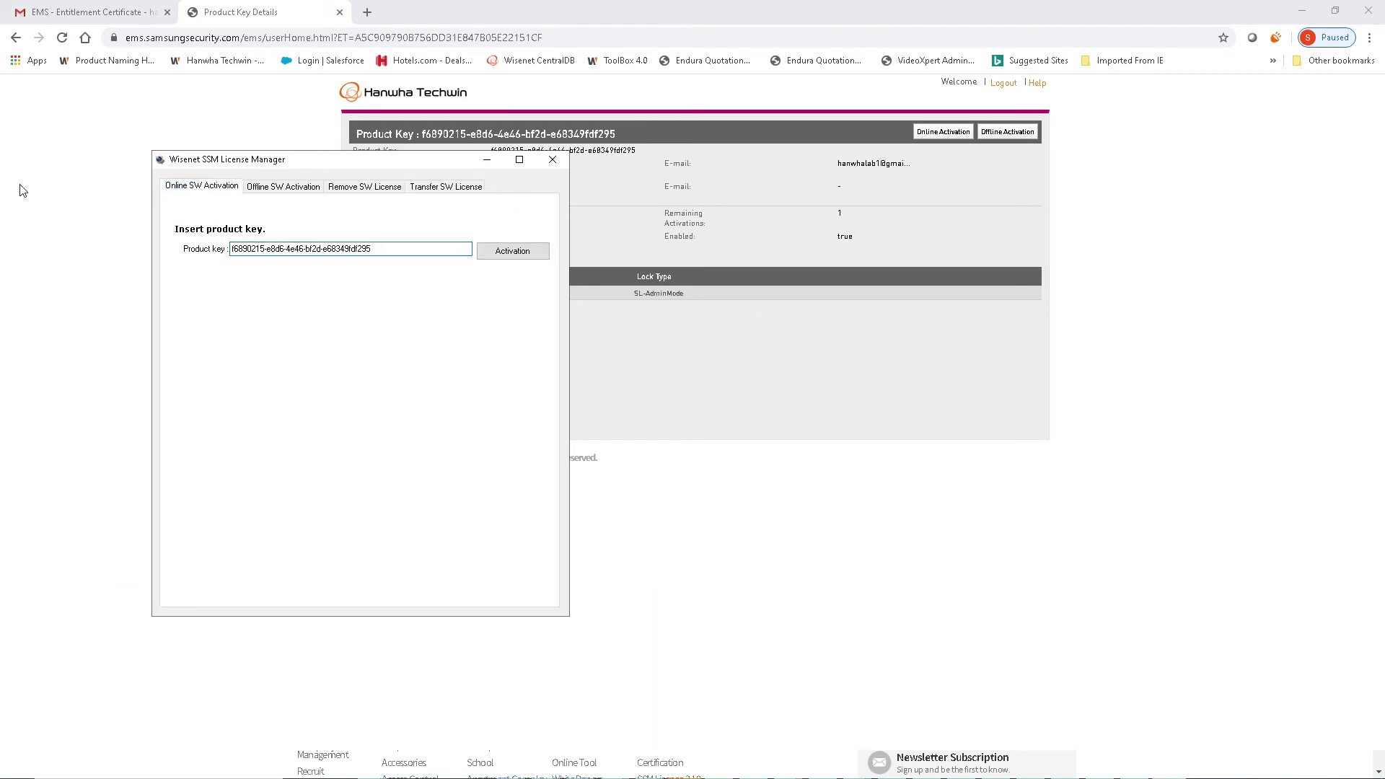
click(501, 259)
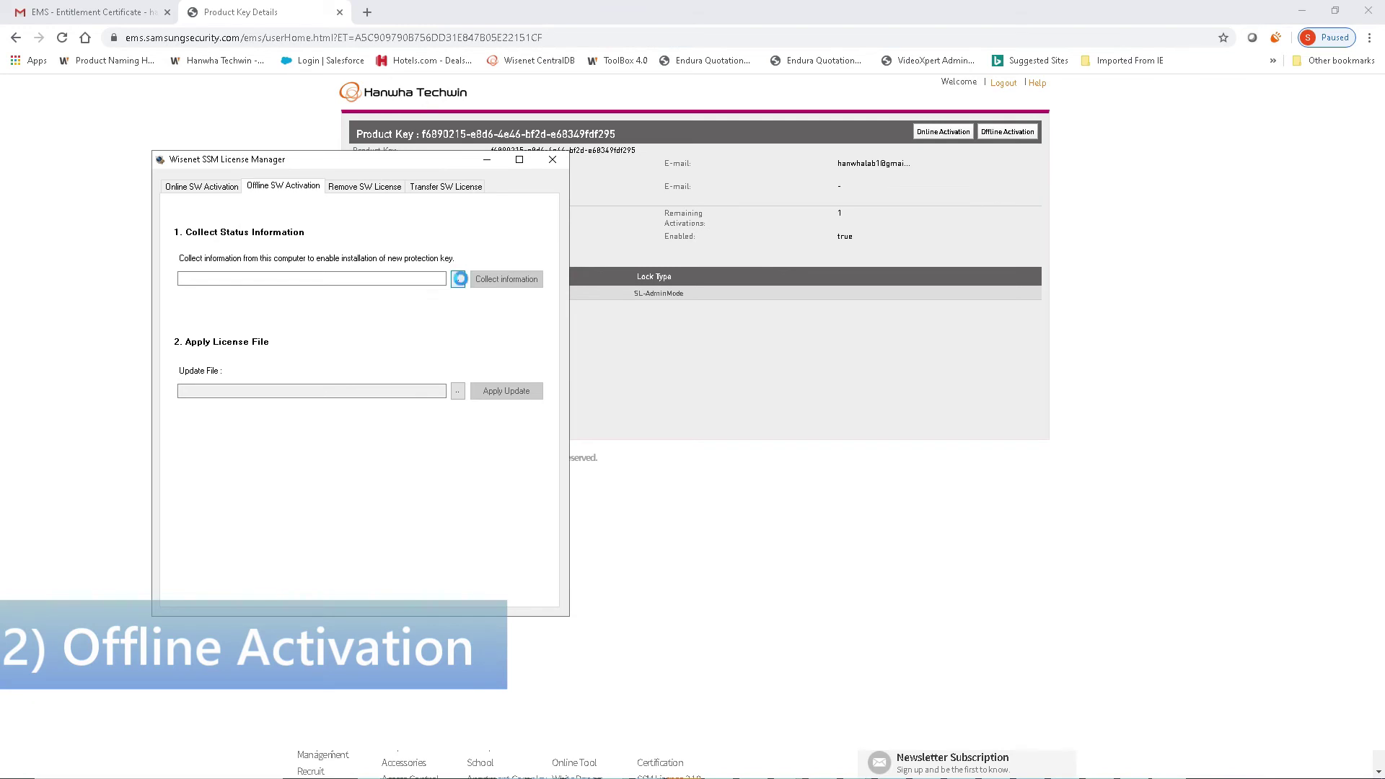
Step: Set the status information file to server1.c2v in Desktop\SSM 2.10.6
click(459, 280)
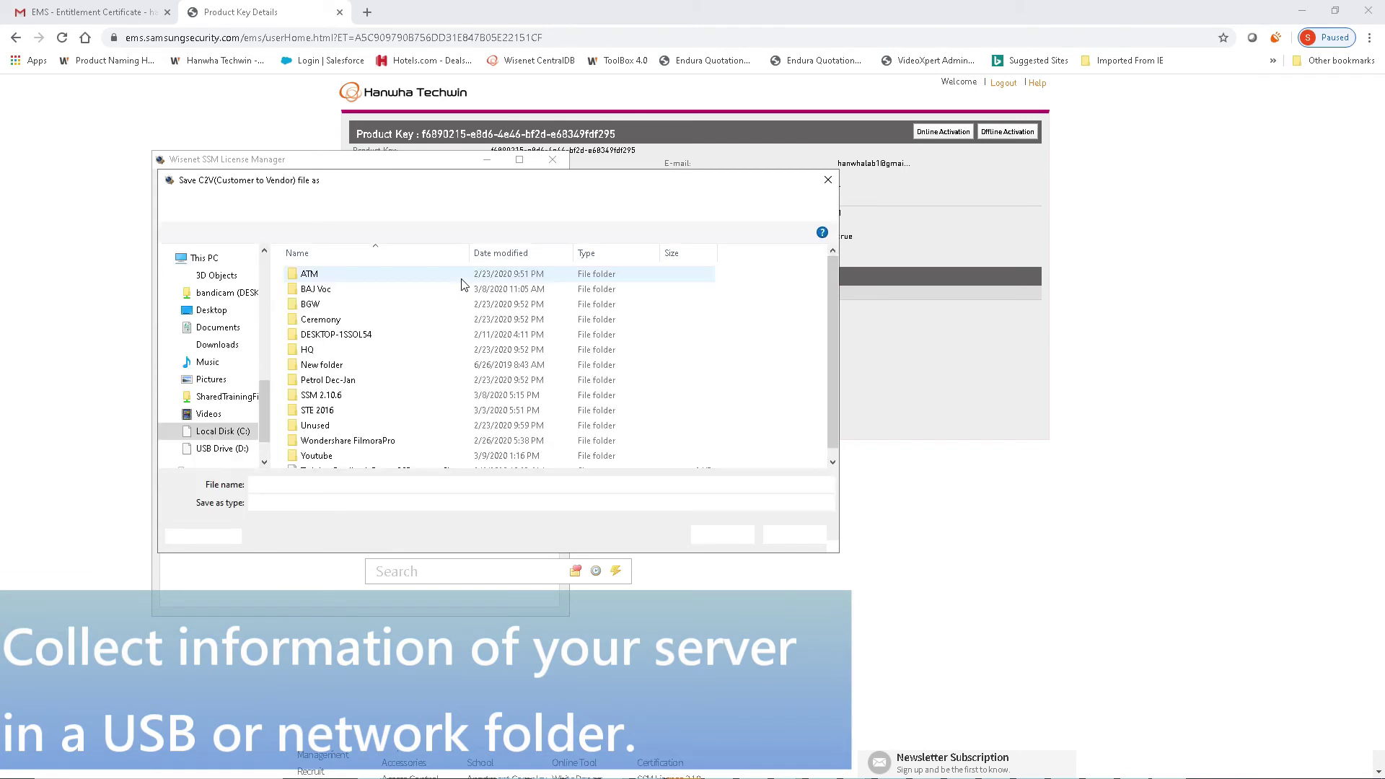
click(240, 318)
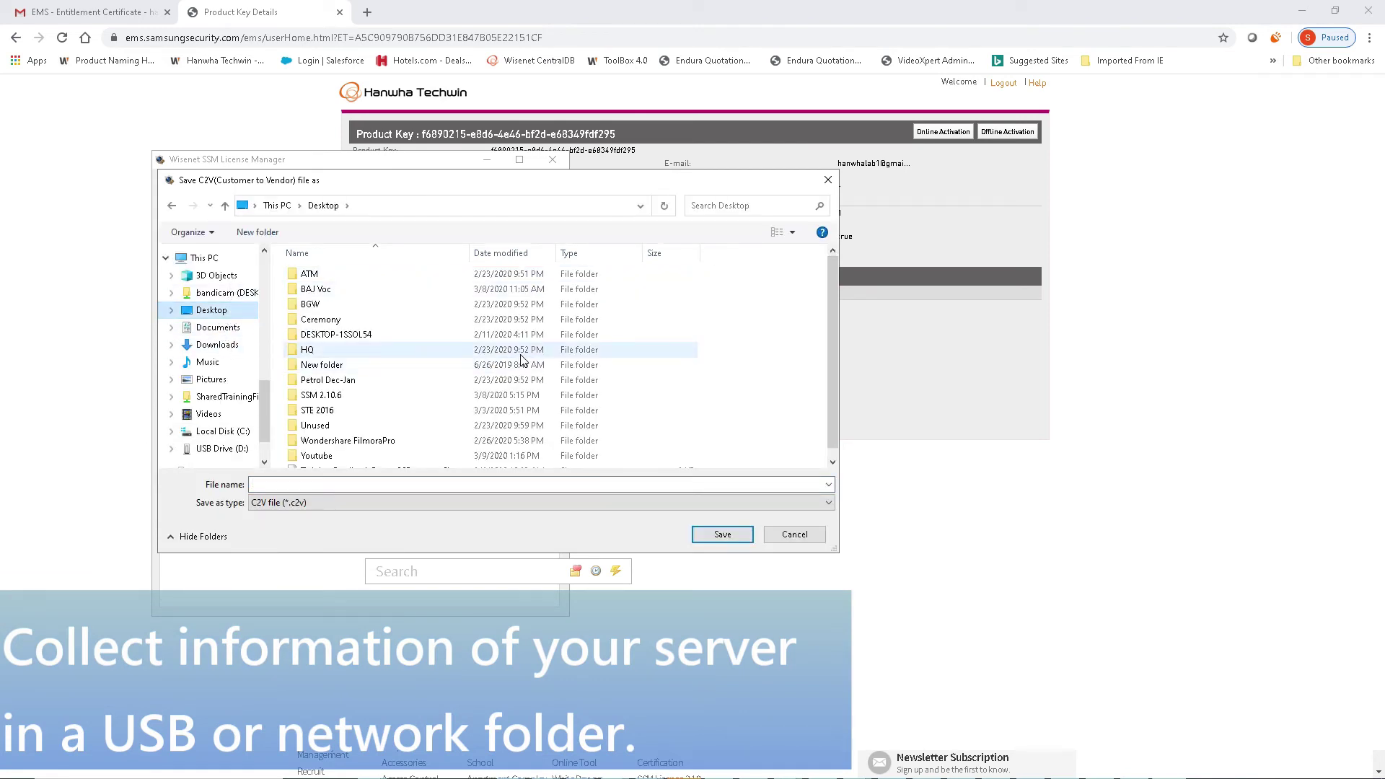
scroll(350, 356, down, 1)
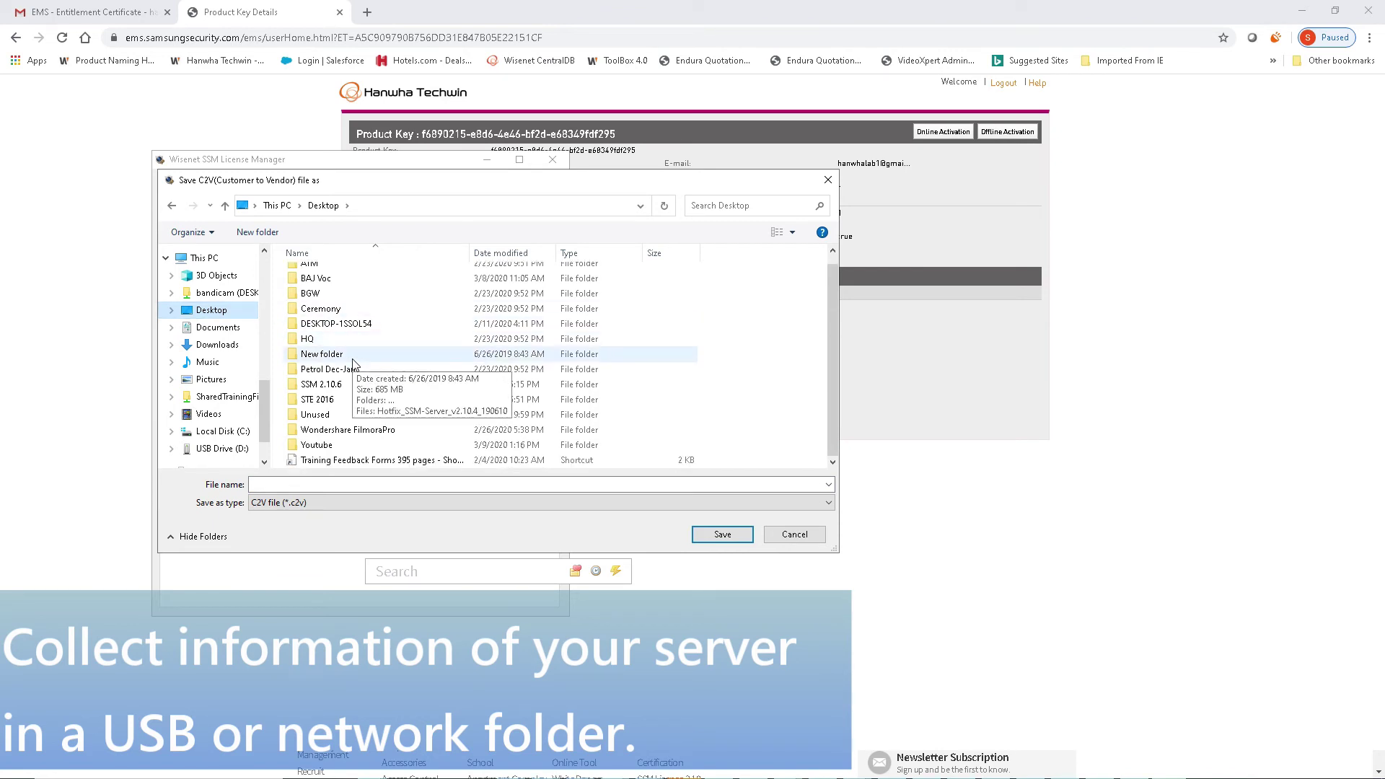
double_click(339, 385)
click(584, 484)
text(server1)
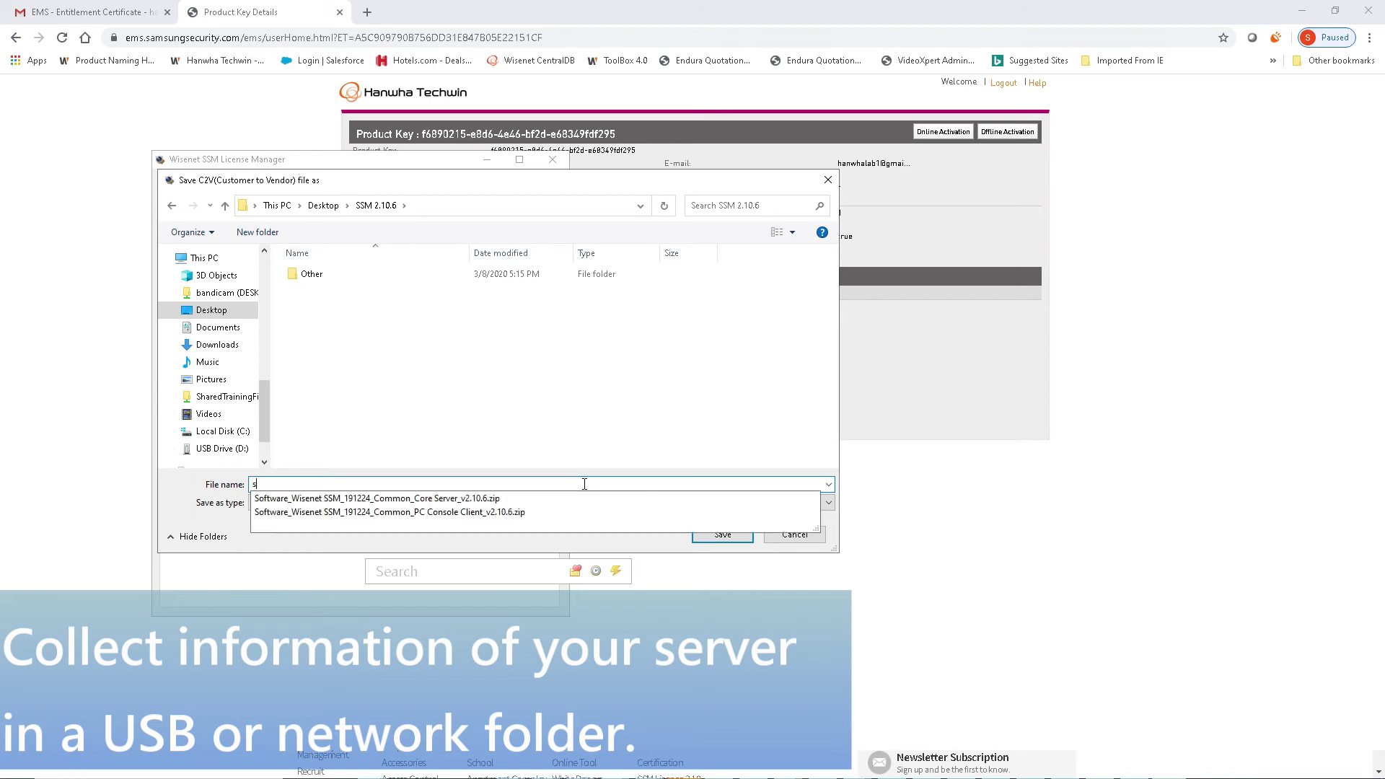
click(725, 534)
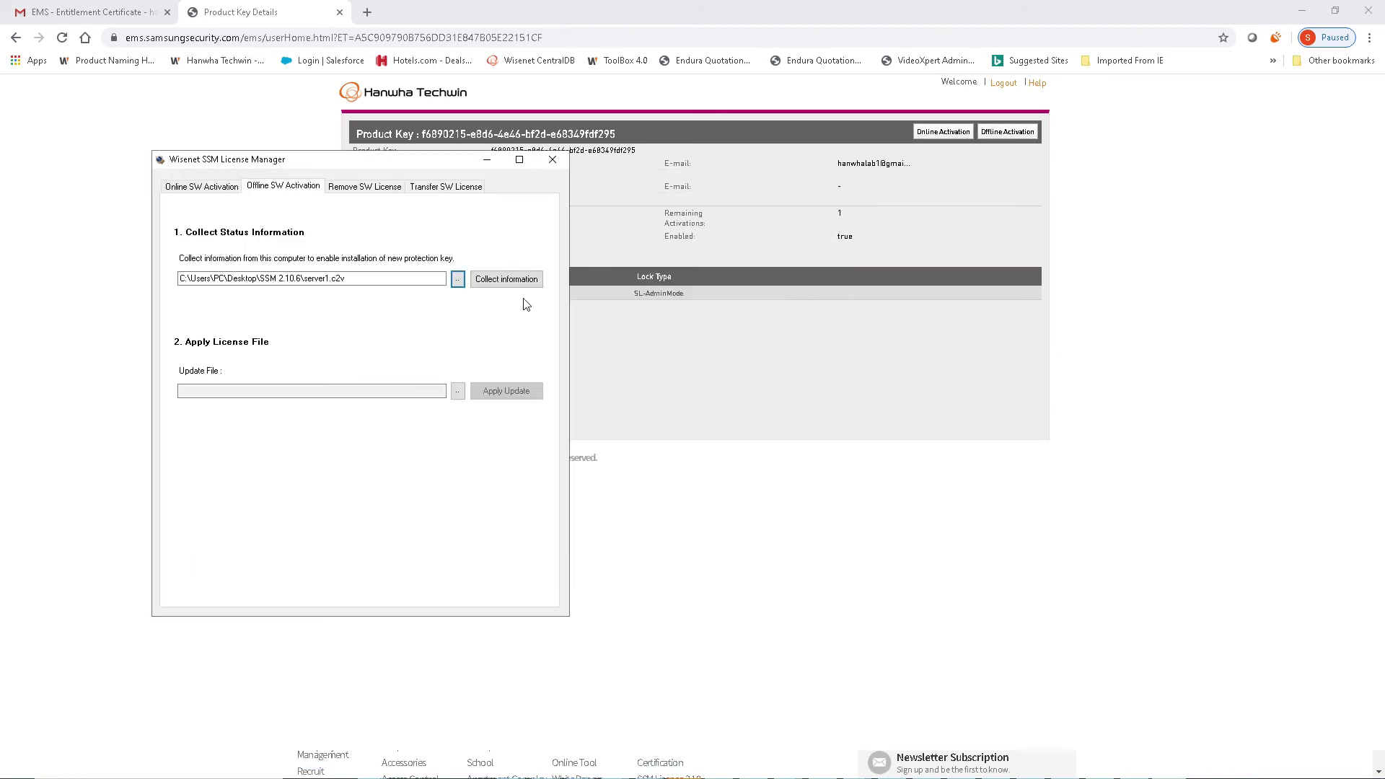
Step: Collect this server's status information into server1.c2v and minimize License Manager
click(515, 280)
click(759, 431)
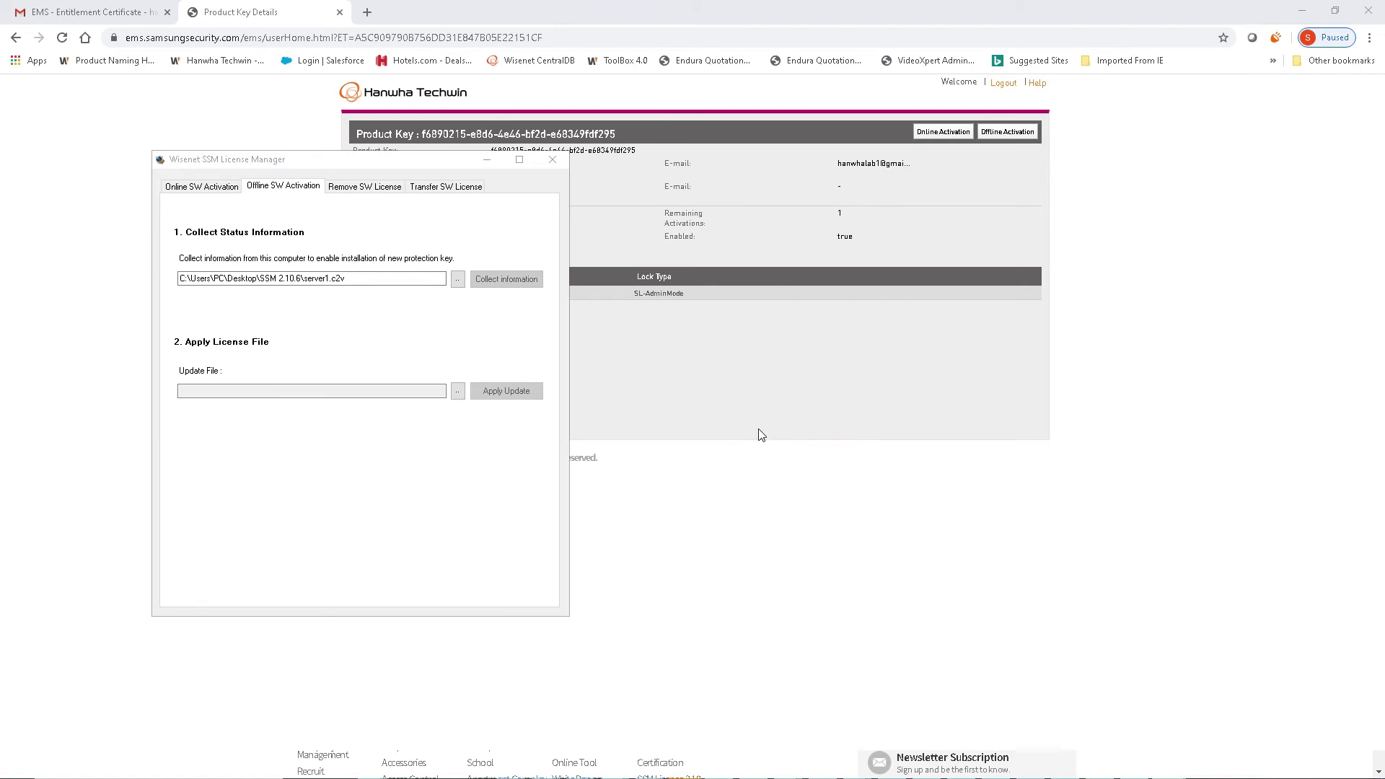
click(387, 390)
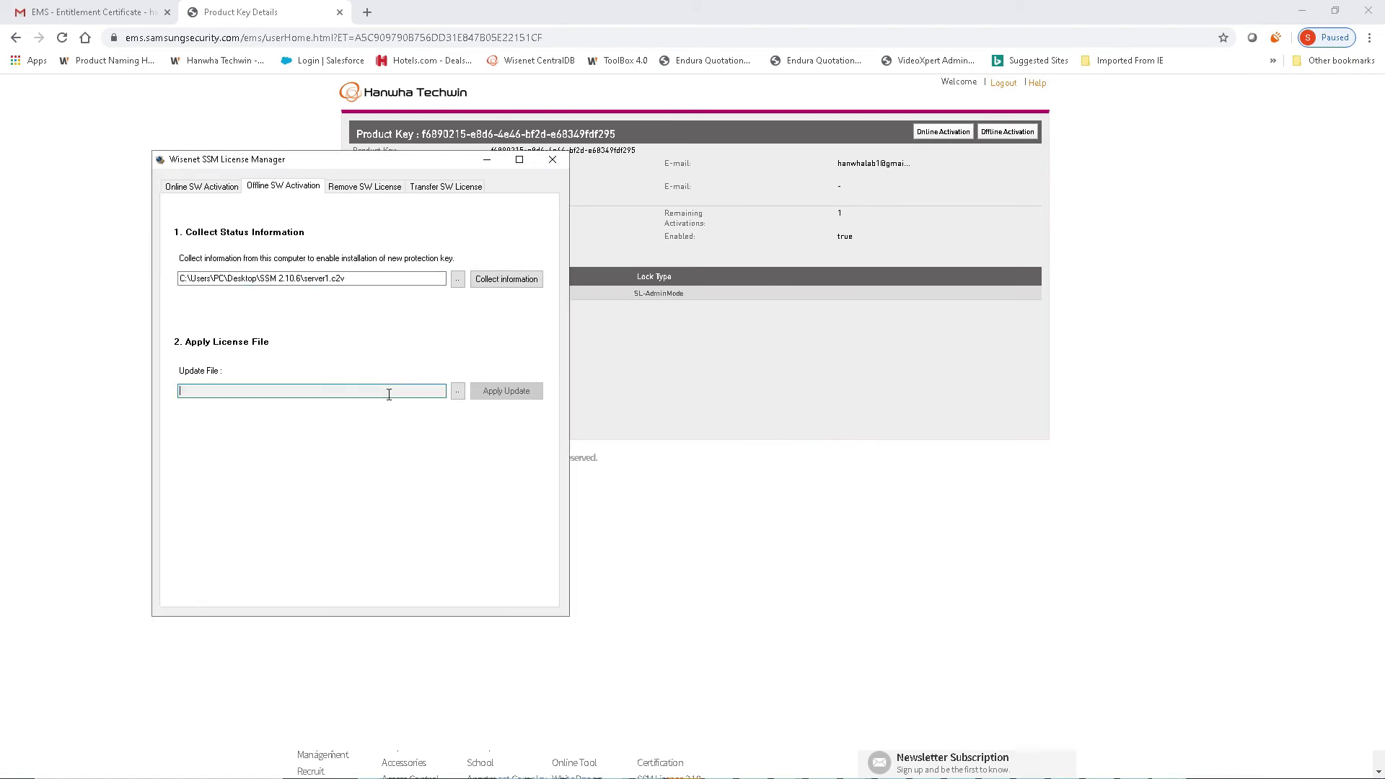
click(485, 161)
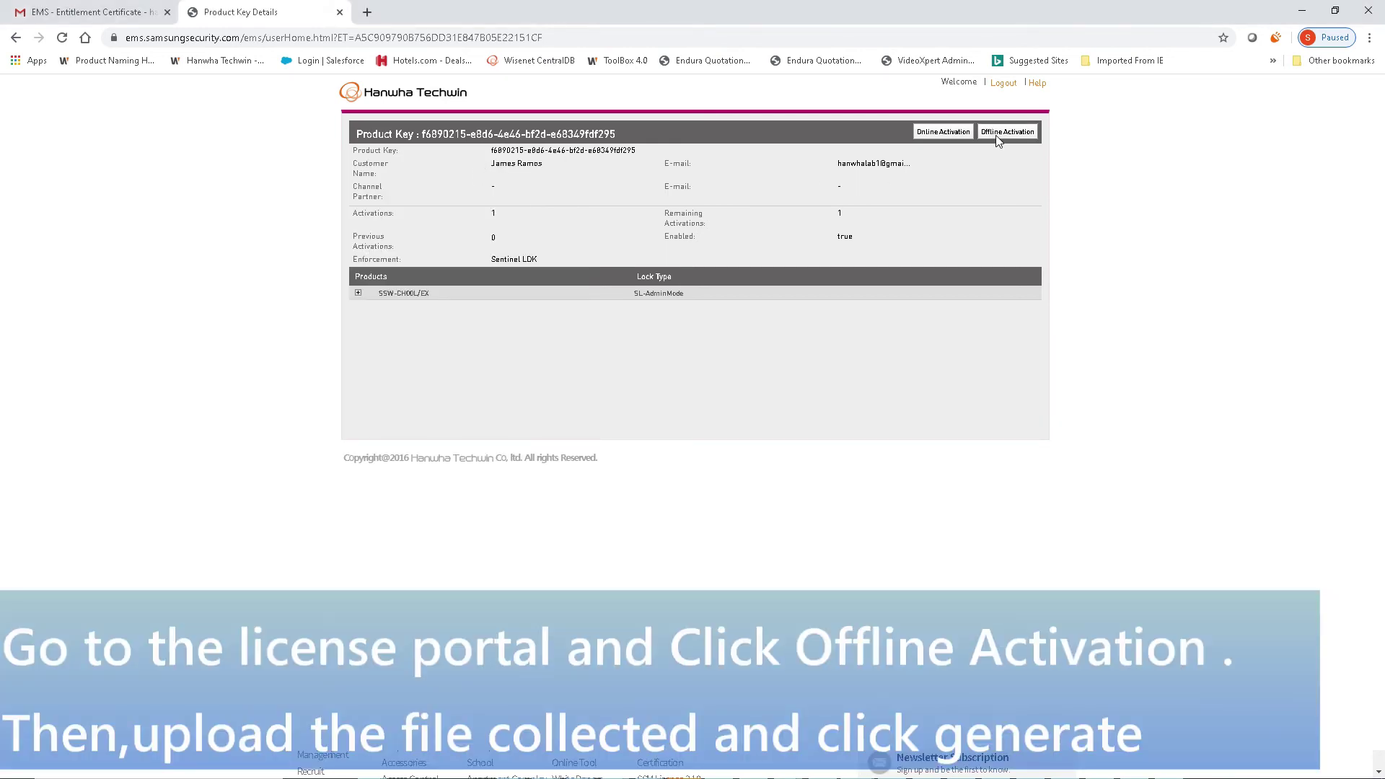
Step: Start offline activation in the EMS portal and upload Desktop\SSM 2.10.6\server1.c2v
click(995, 135)
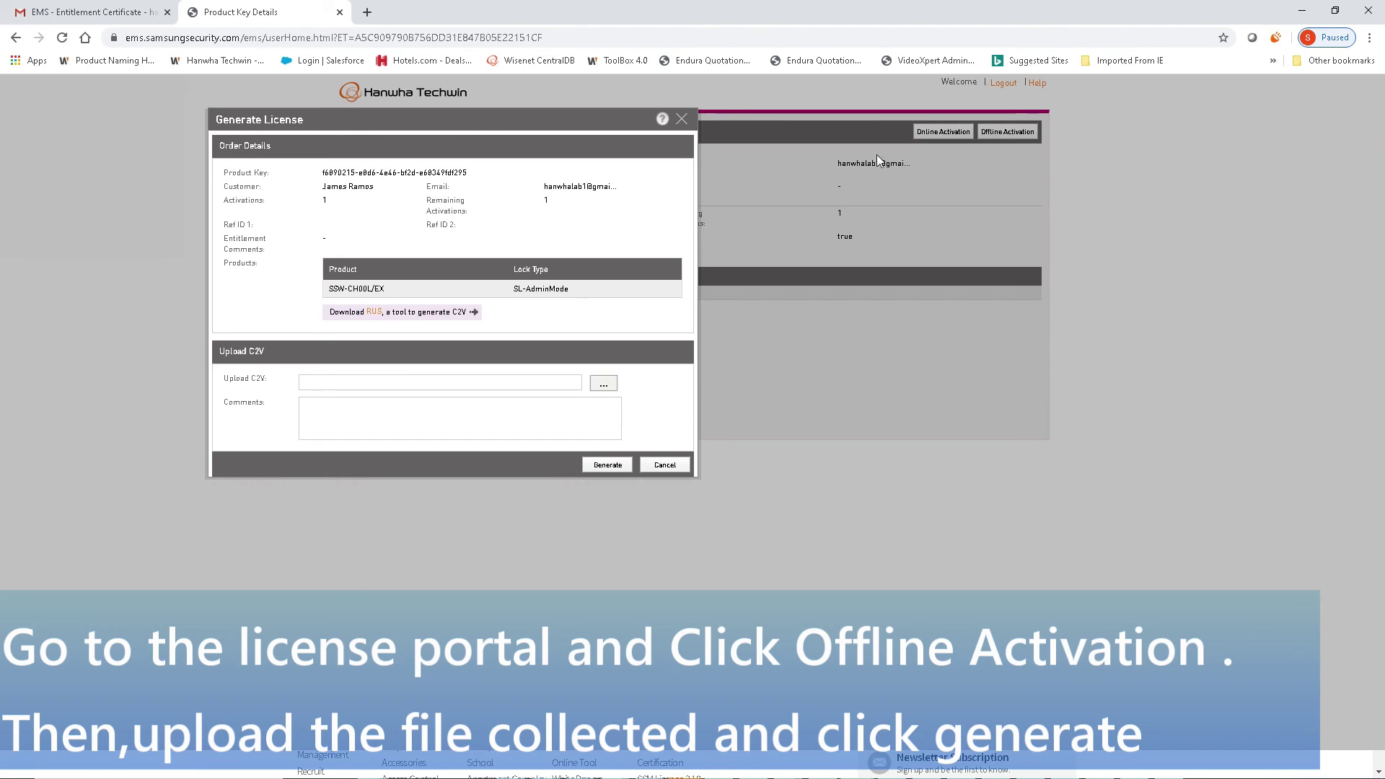
click(601, 386)
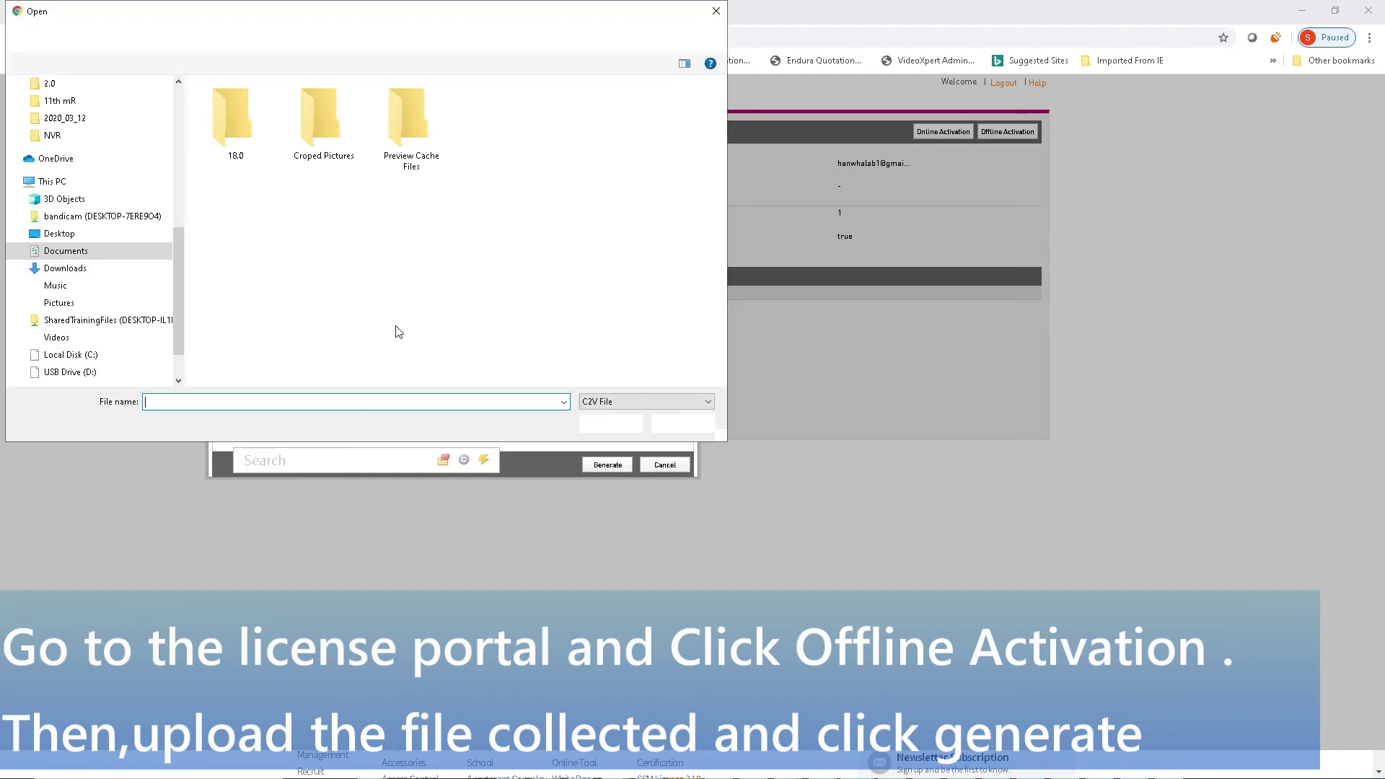
scroll(101, 155, up, 10)
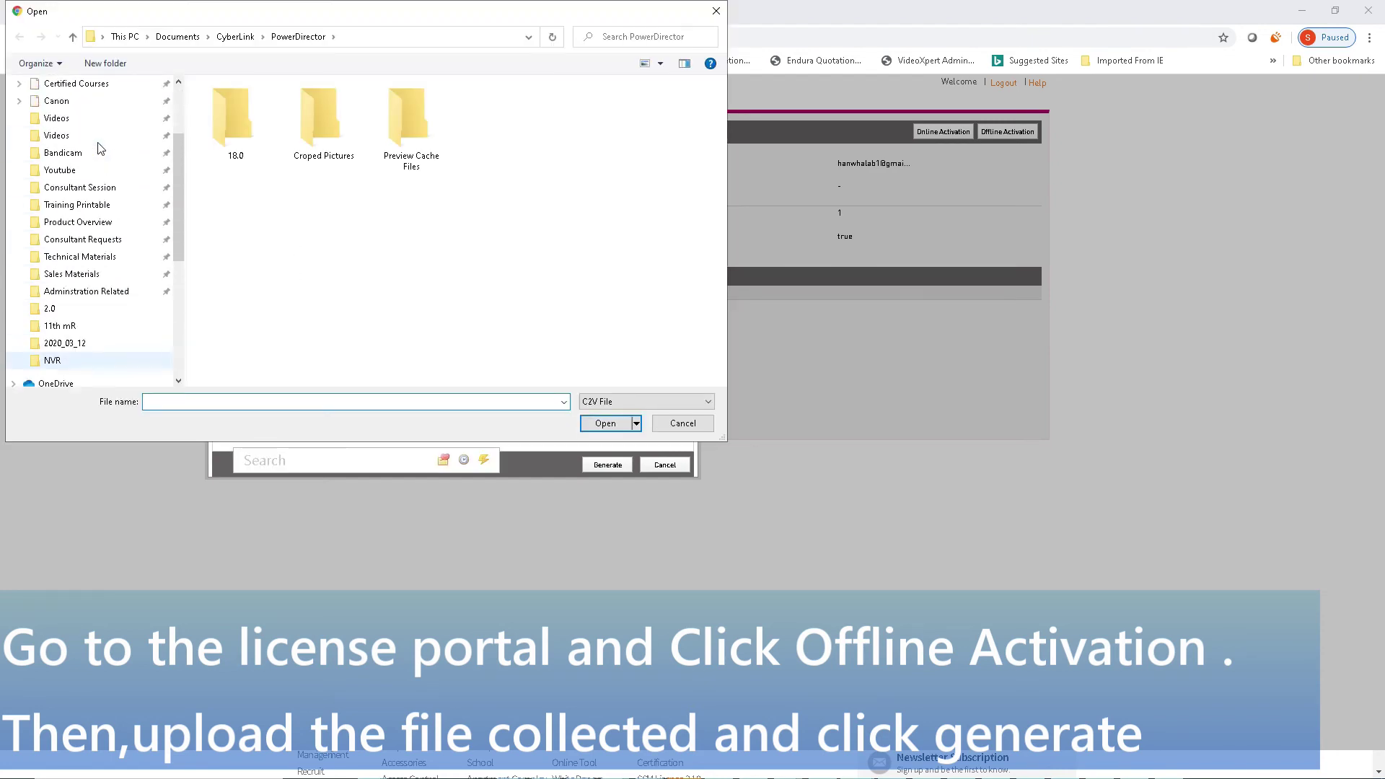
click(55, 112)
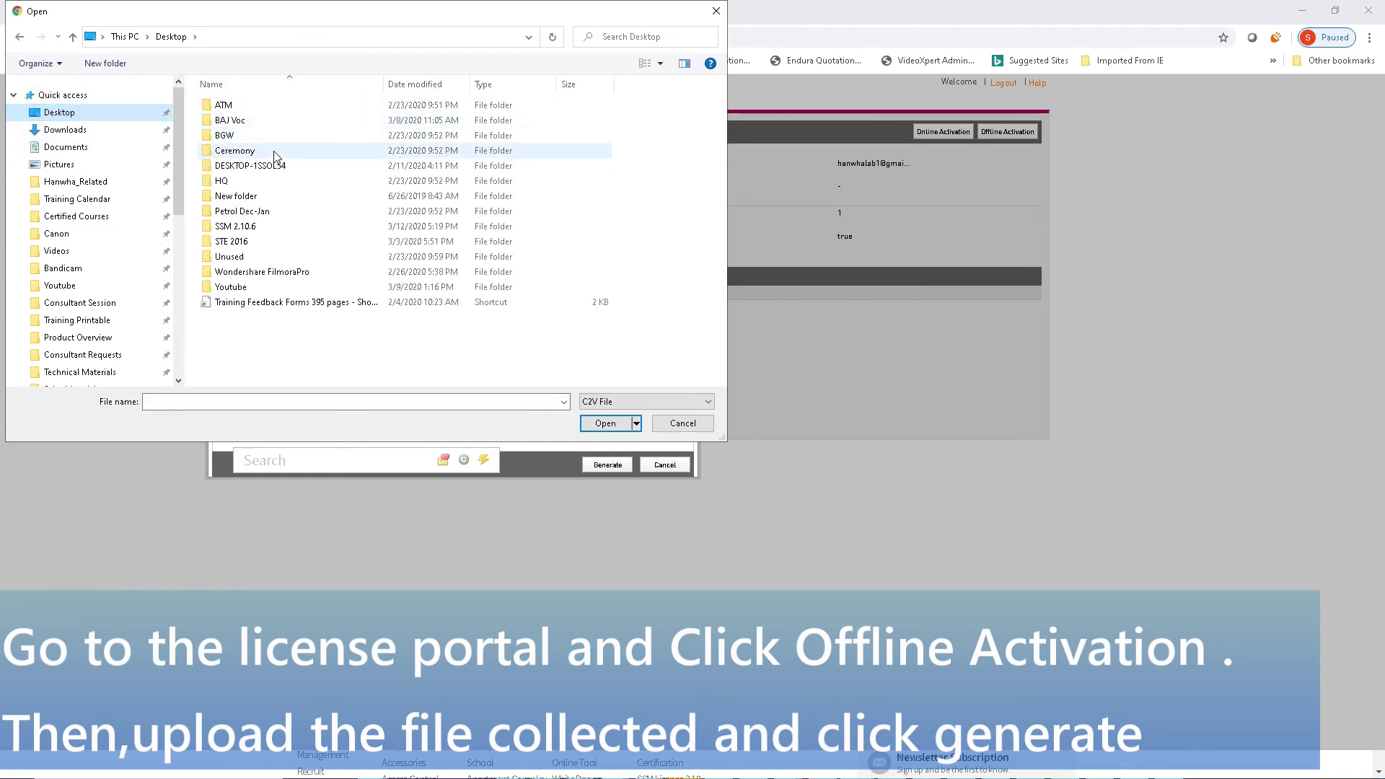
double_click(252, 230)
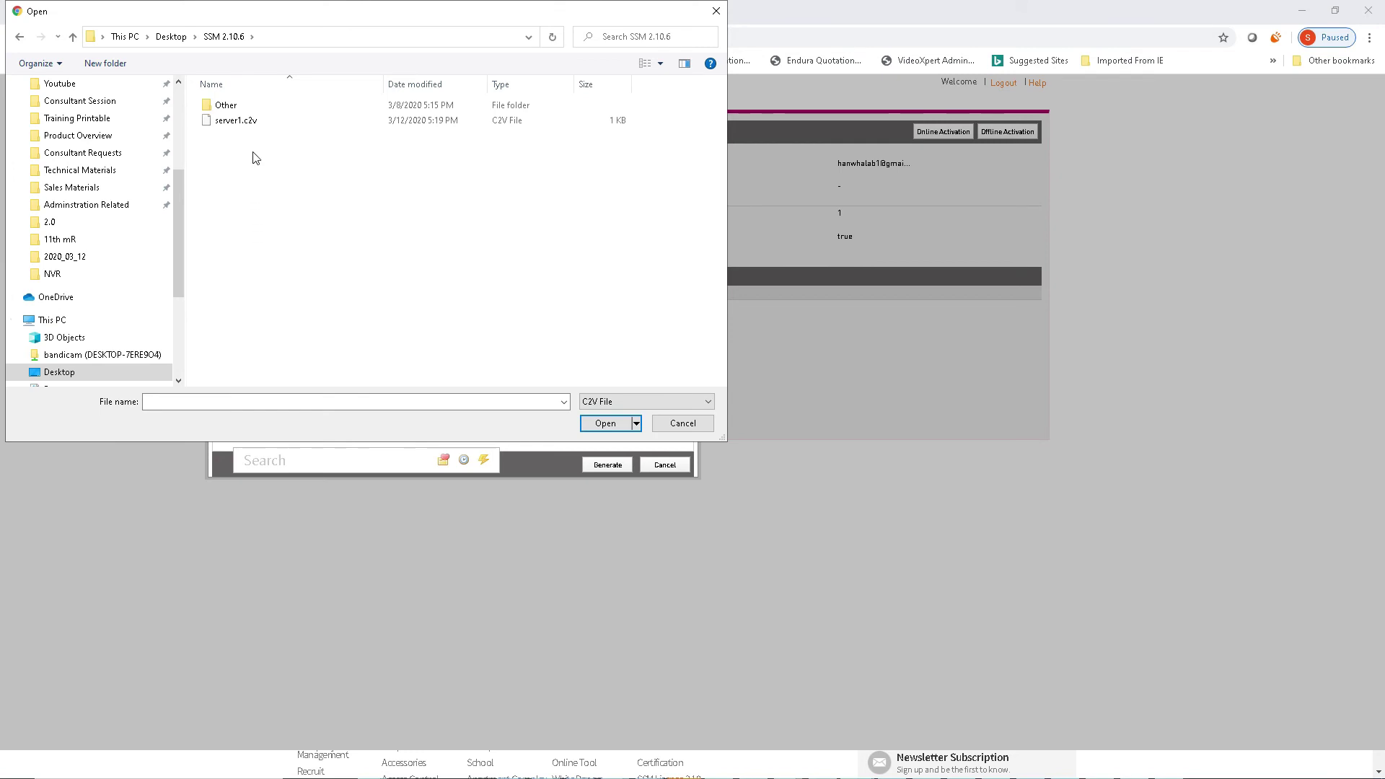
double_click(257, 119)
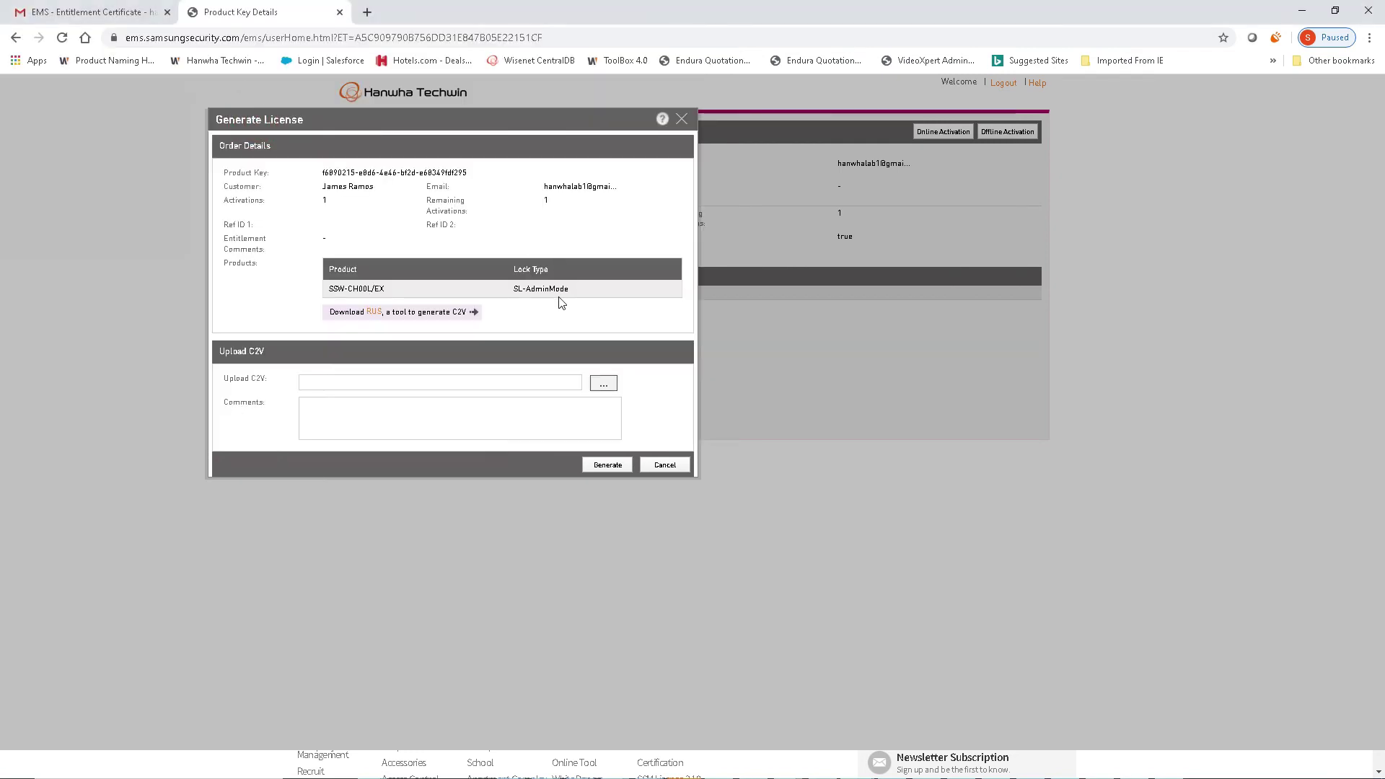
Step: Generate and download the V2C license file, then bring License Manager back
click(609, 468)
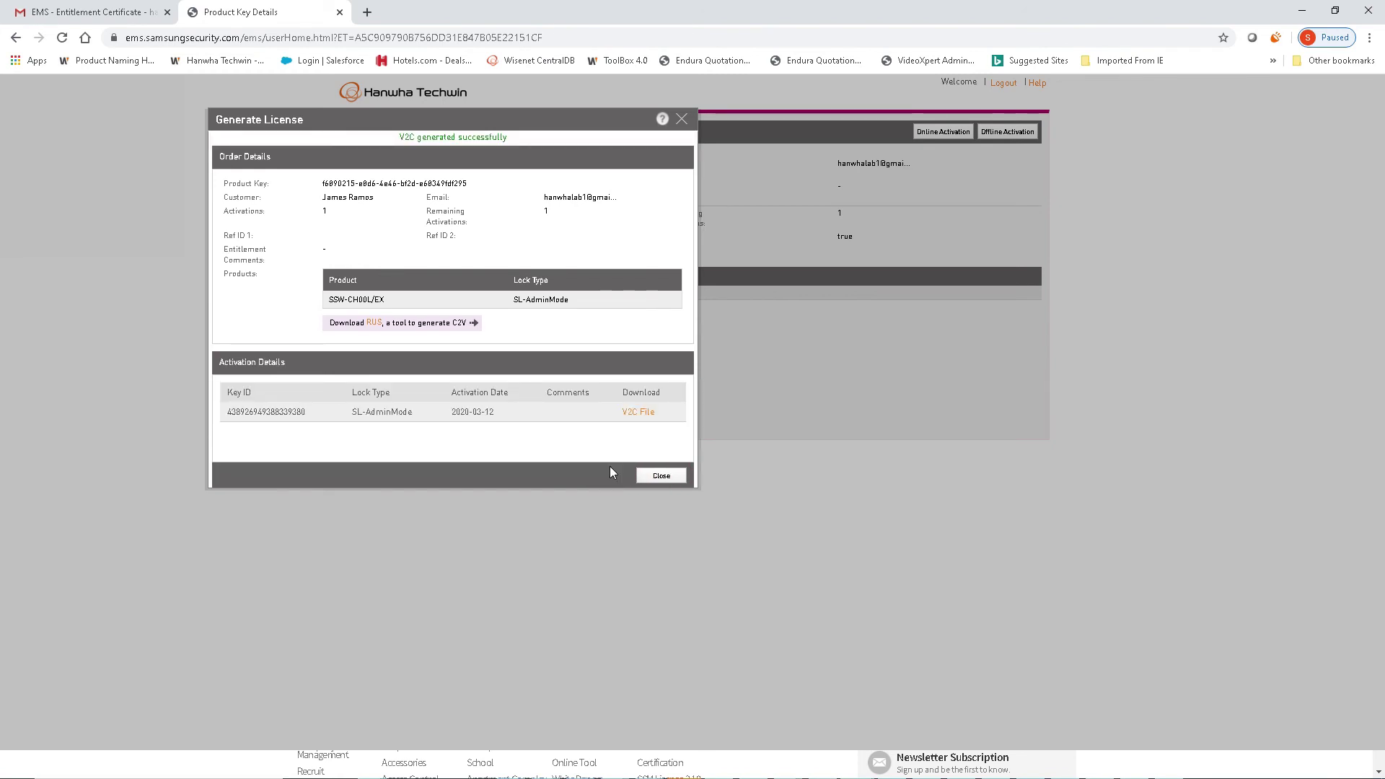
click(635, 413)
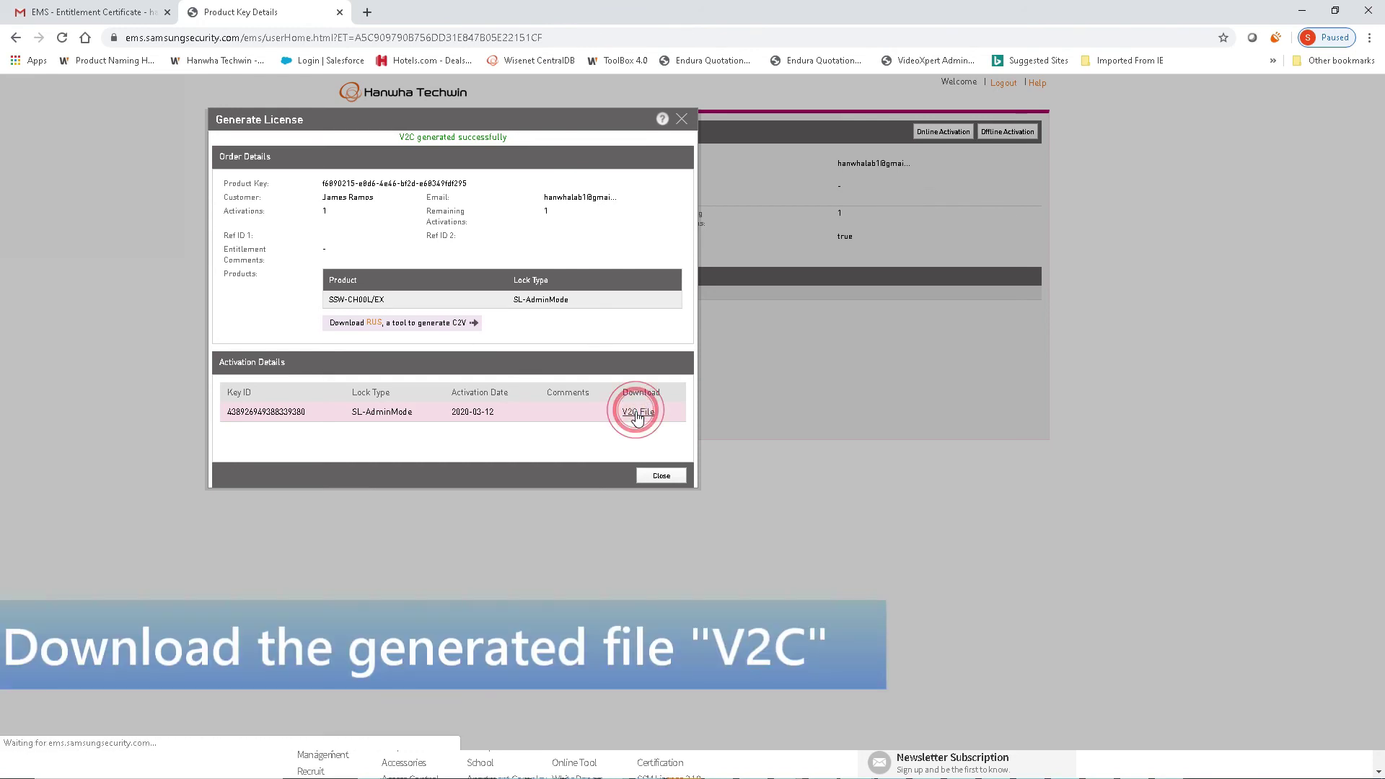
click(662, 478)
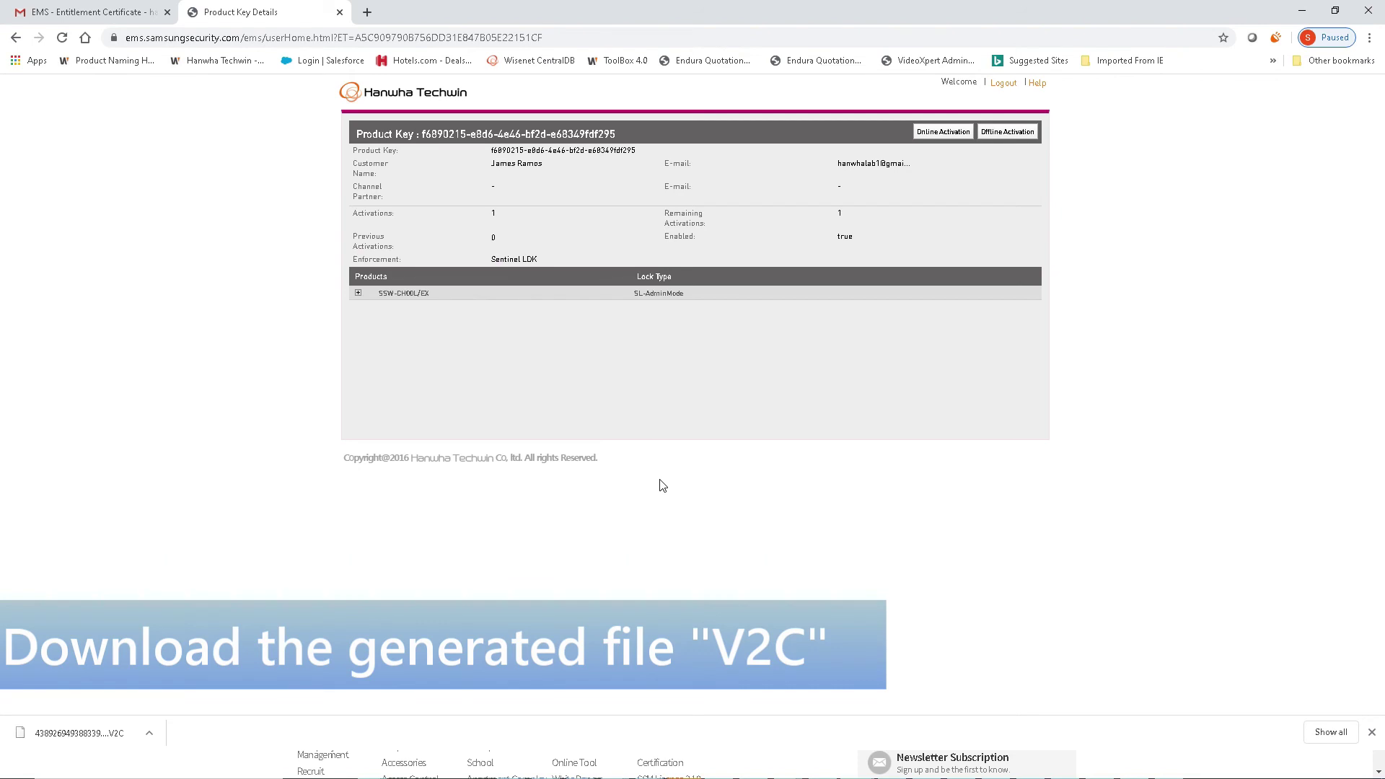
mouse_move(1168, 765)
click(1177, 712)
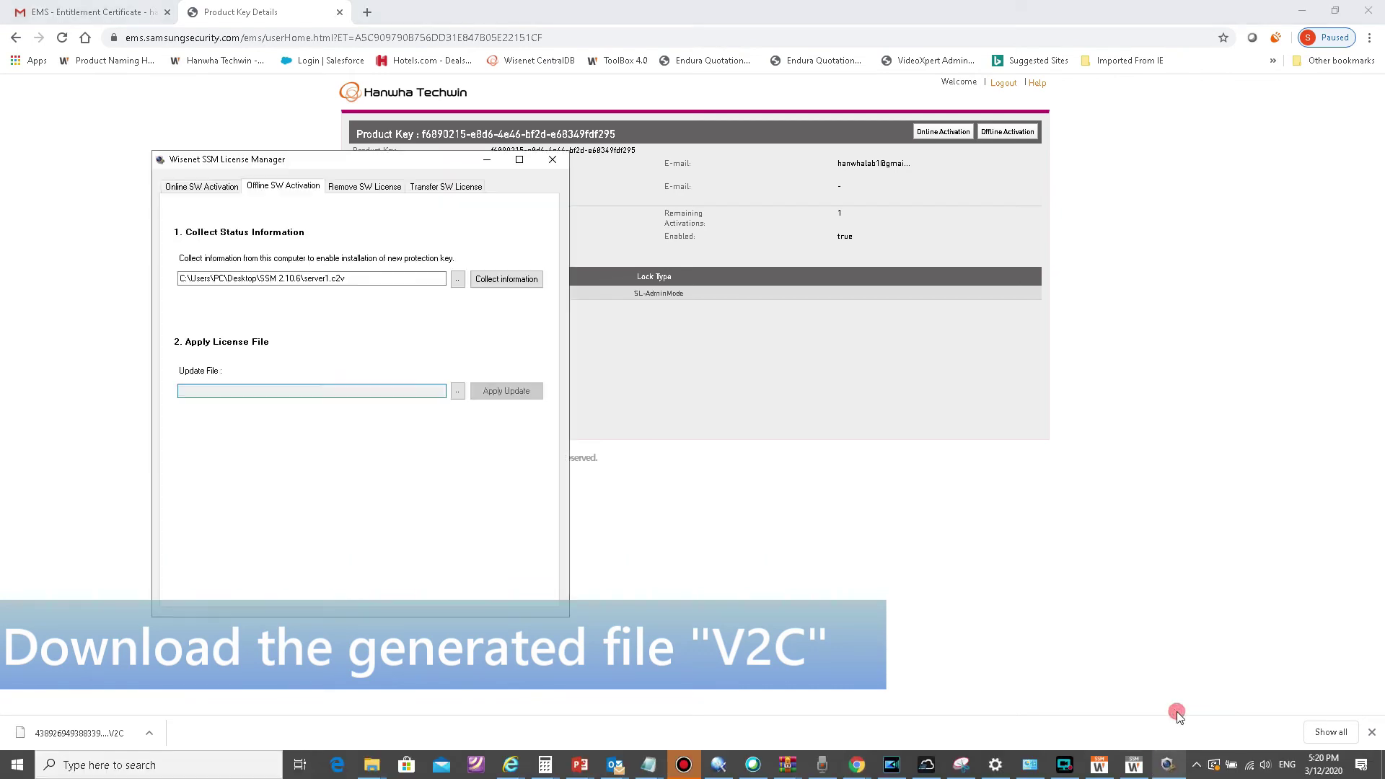
Step: Apply the downloaded V2C file from the Downloads folder as the offline license update
click(458, 392)
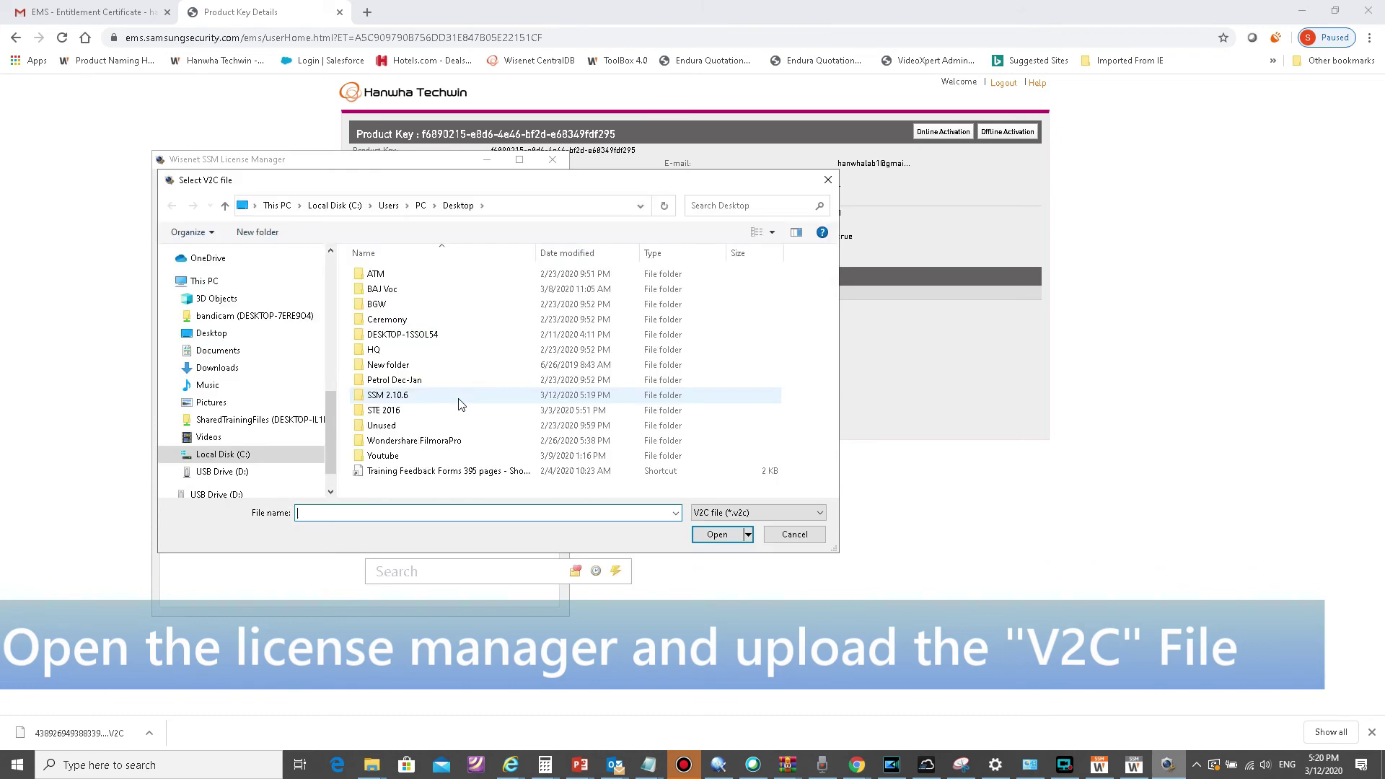
scroll(298, 328, up, 8)
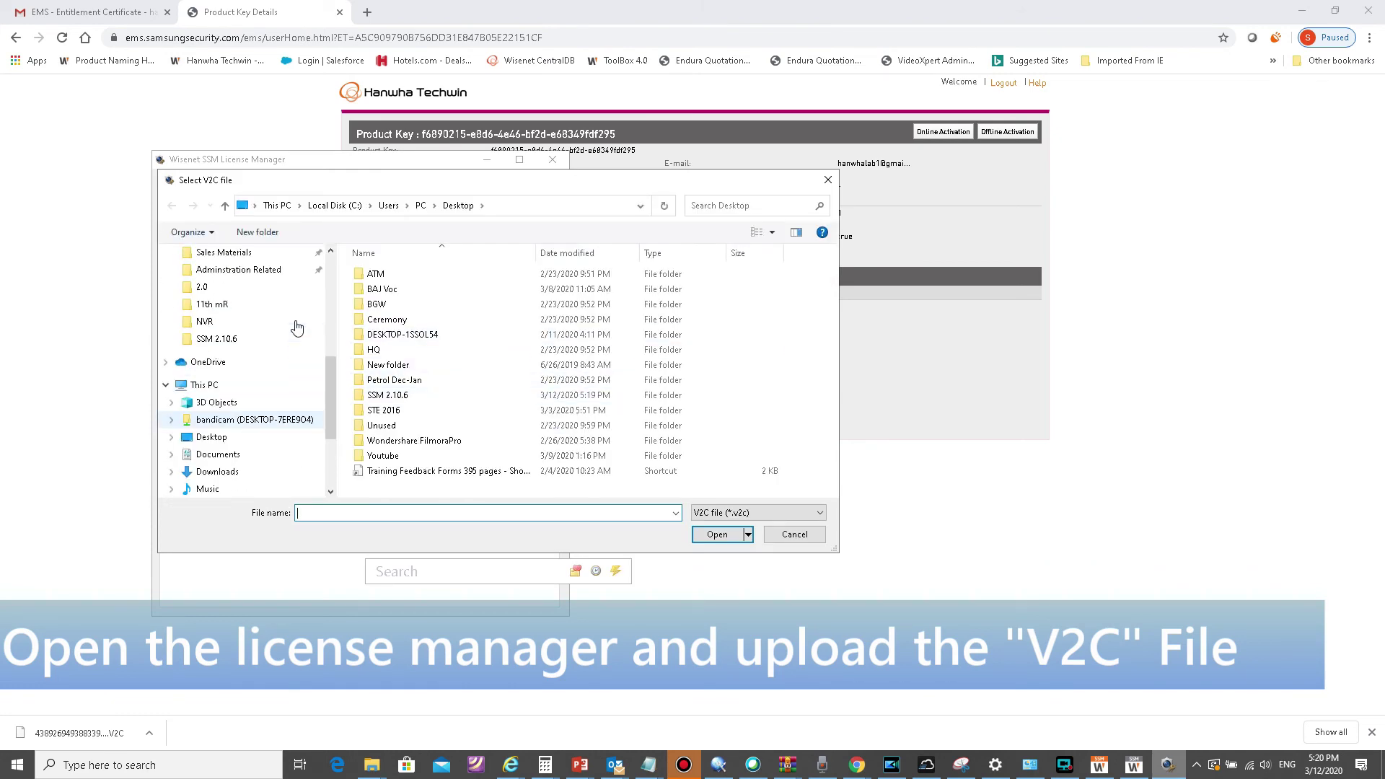
scroll(298, 328, up, 3)
click(280, 299)
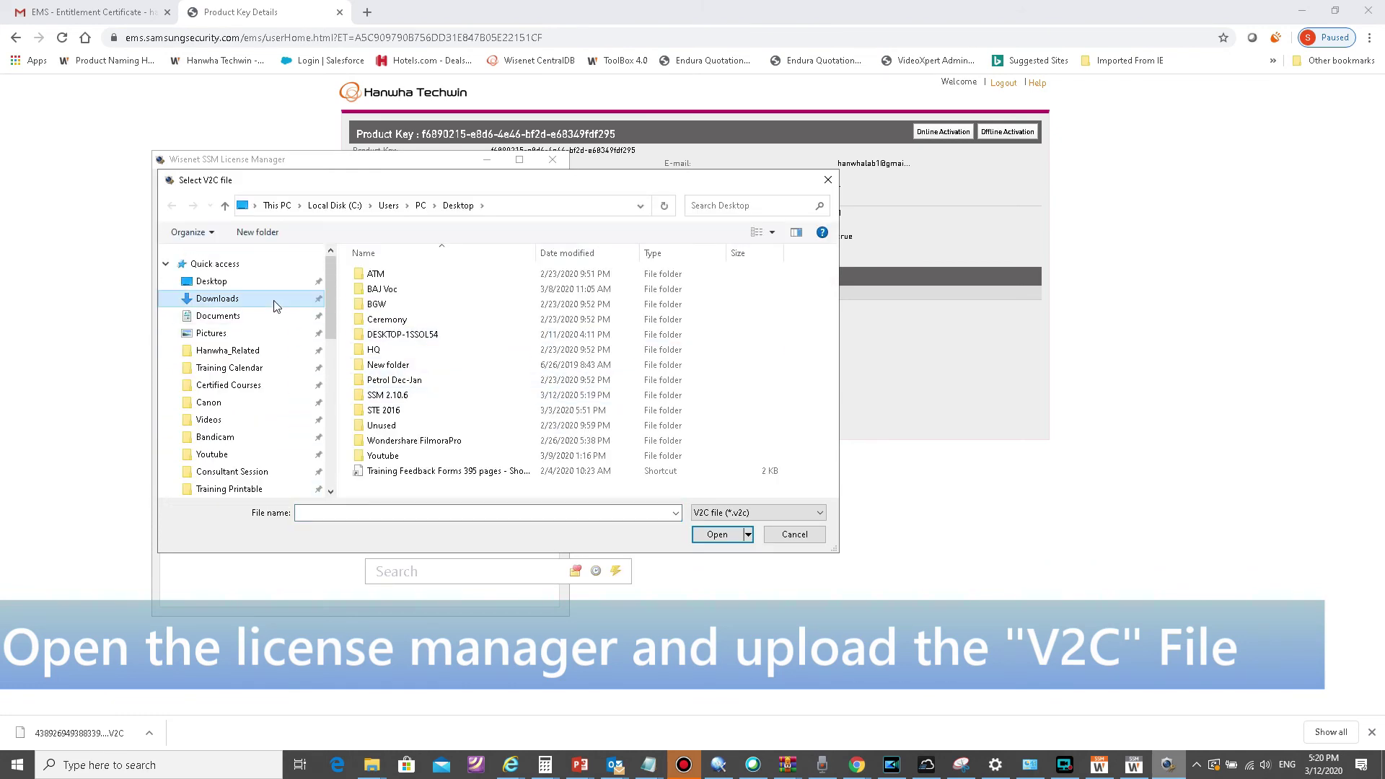
double_click(394, 295)
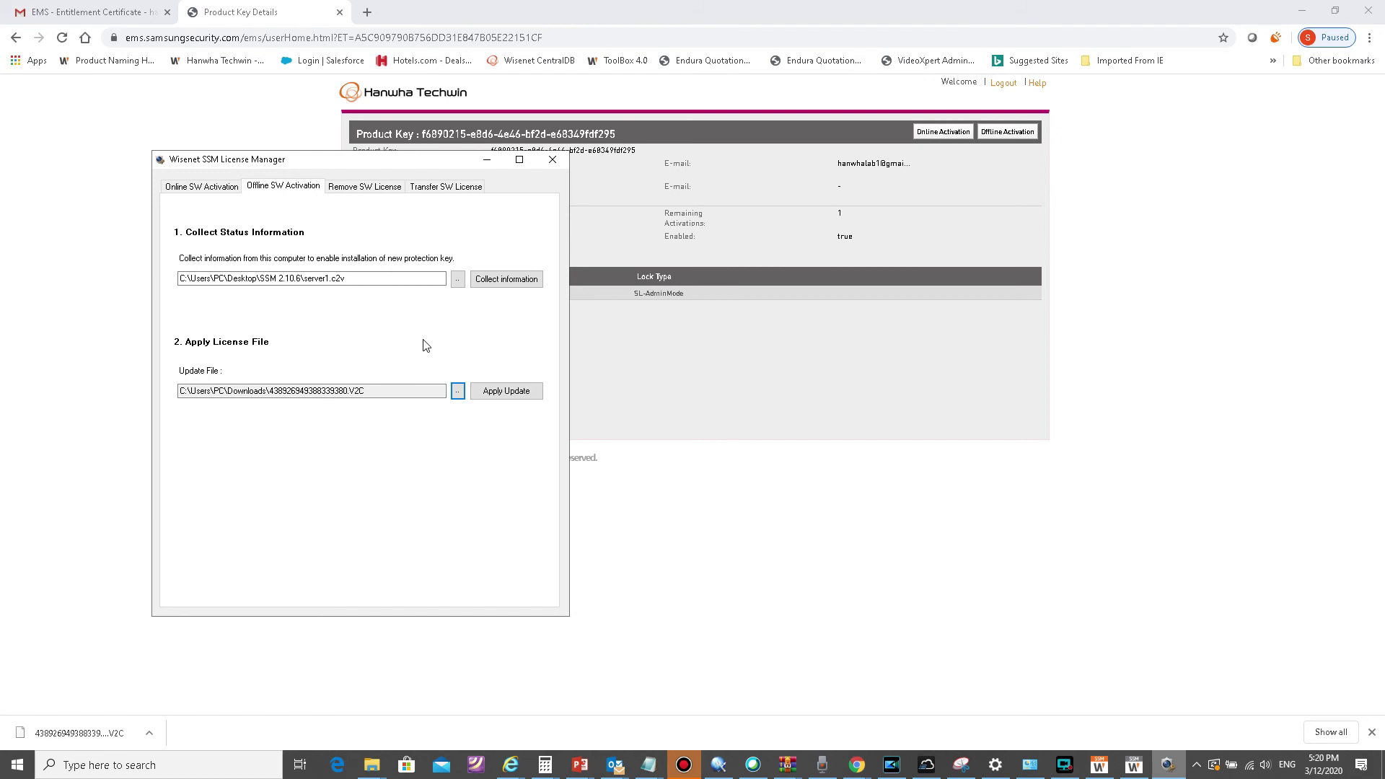
click(511, 400)
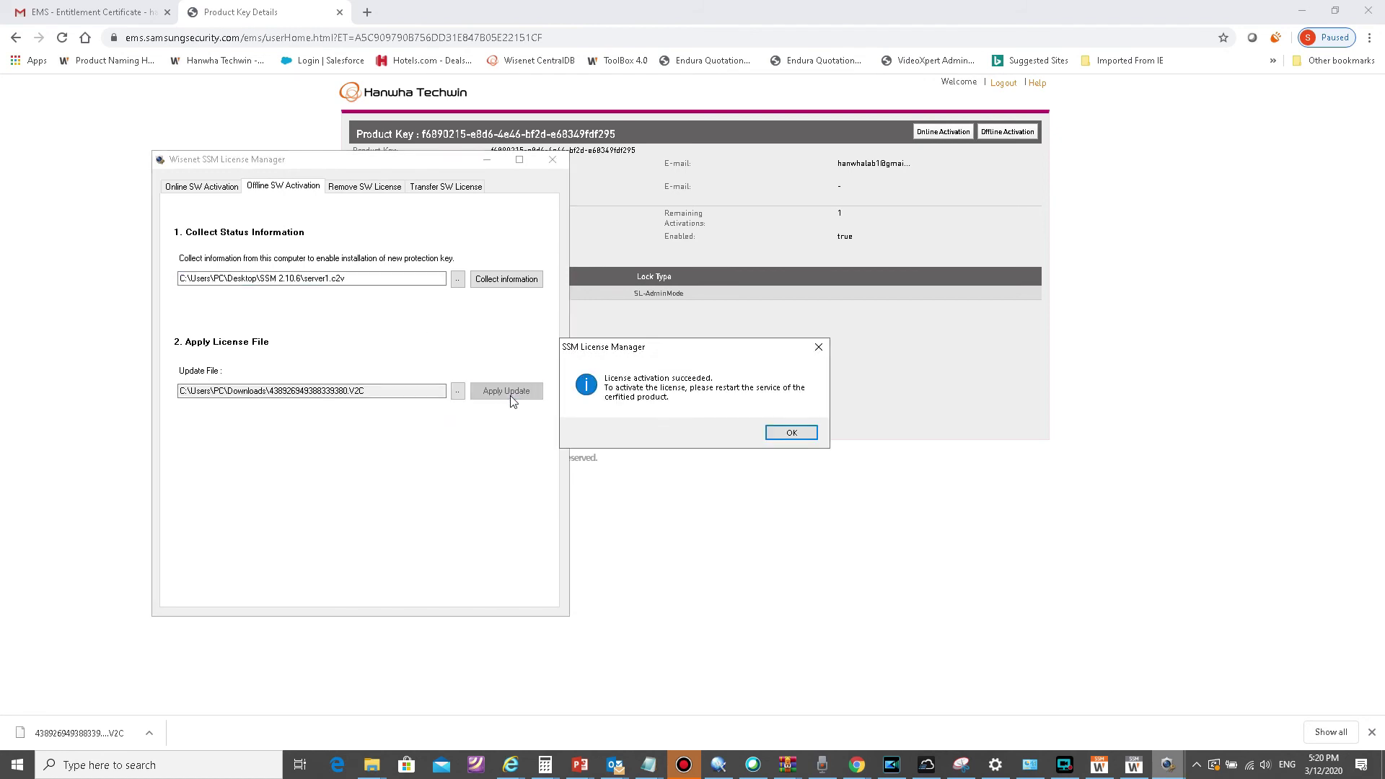
Step: Verify SSW-CH00L/EX shows Activated on the Transfer SW License page, then close License Manager
click(791, 433)
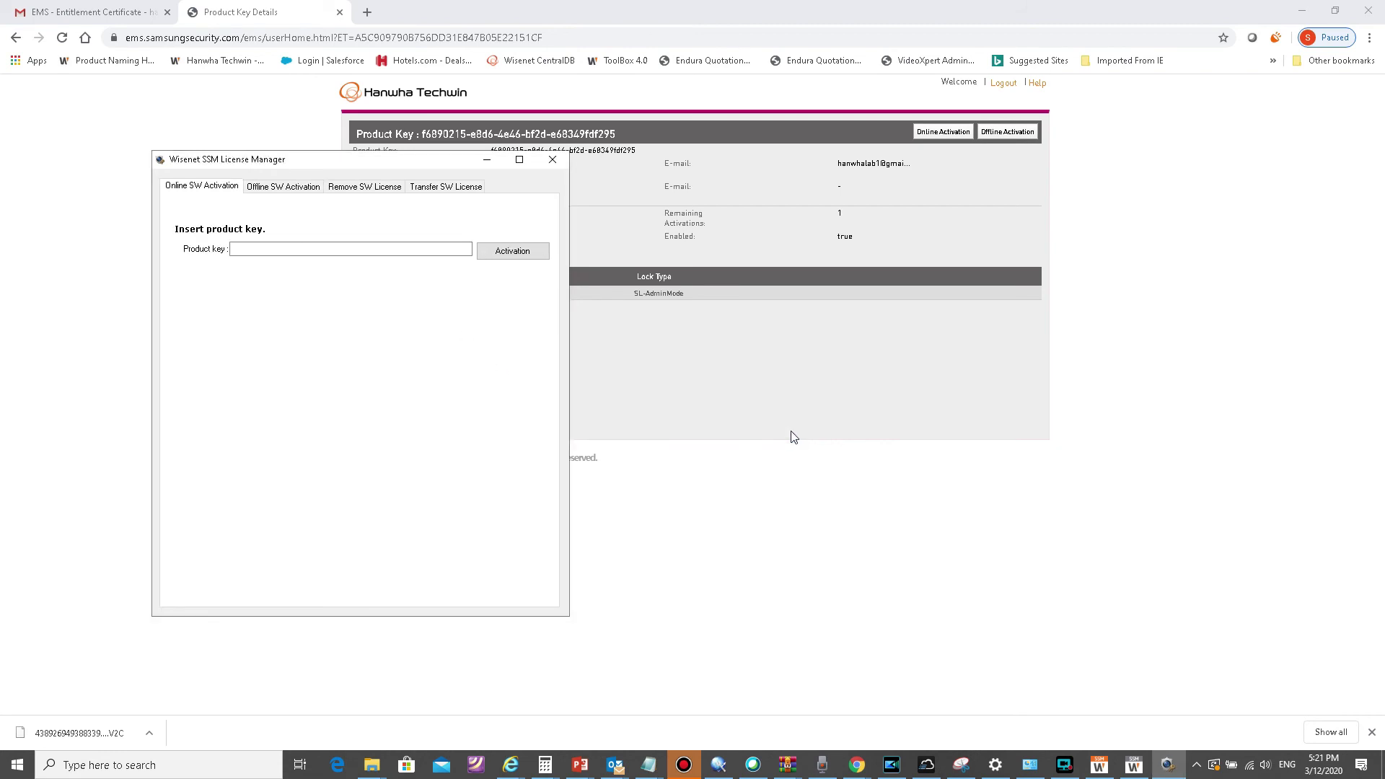
click(311, 190)
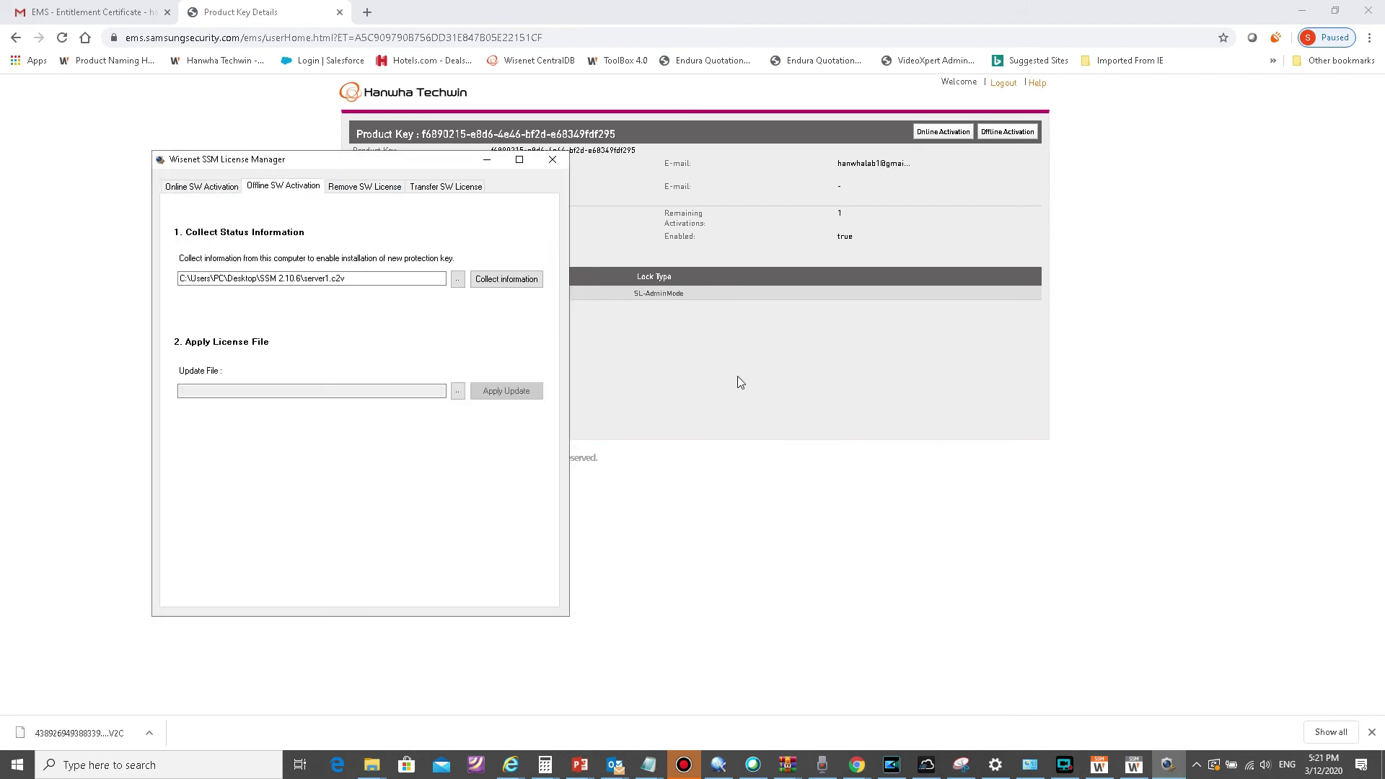
click(427, 188)
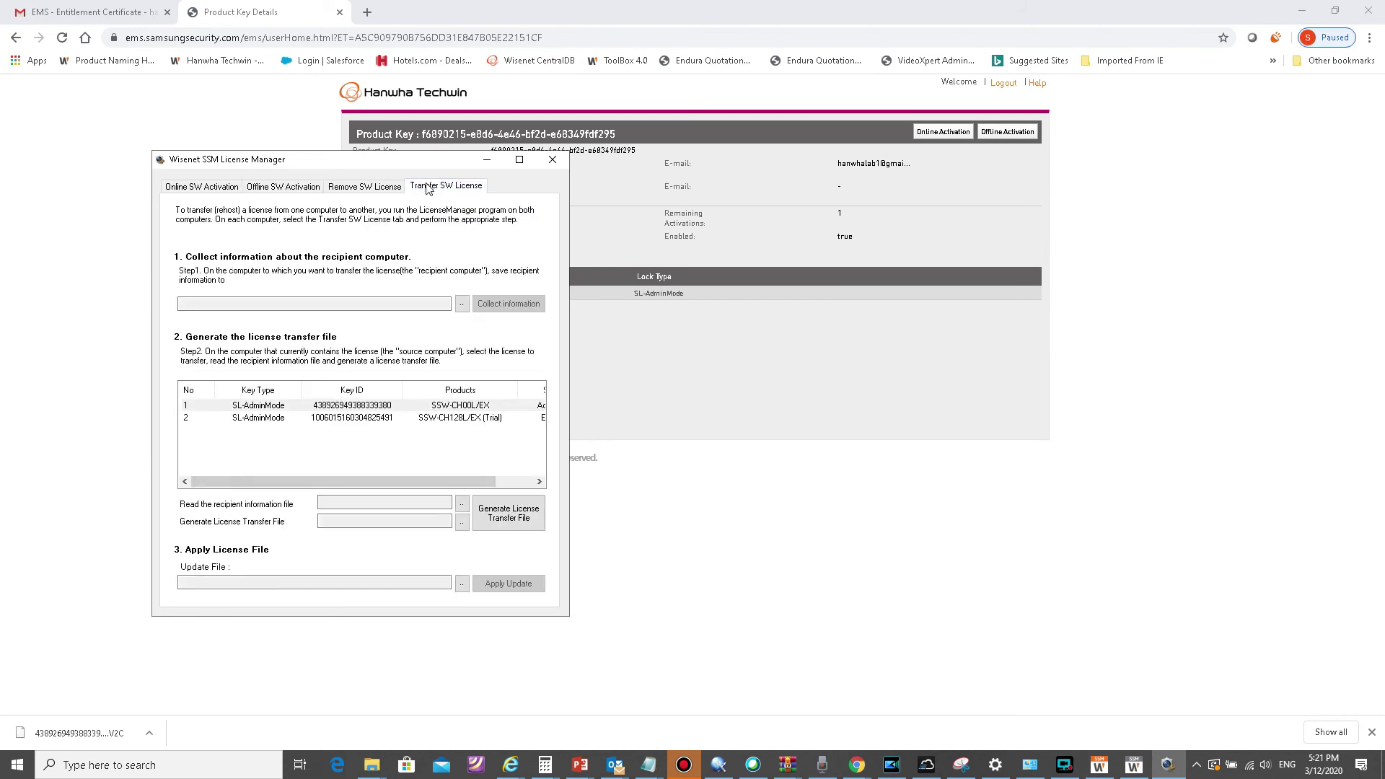
drag(429, 478, 484, 478)
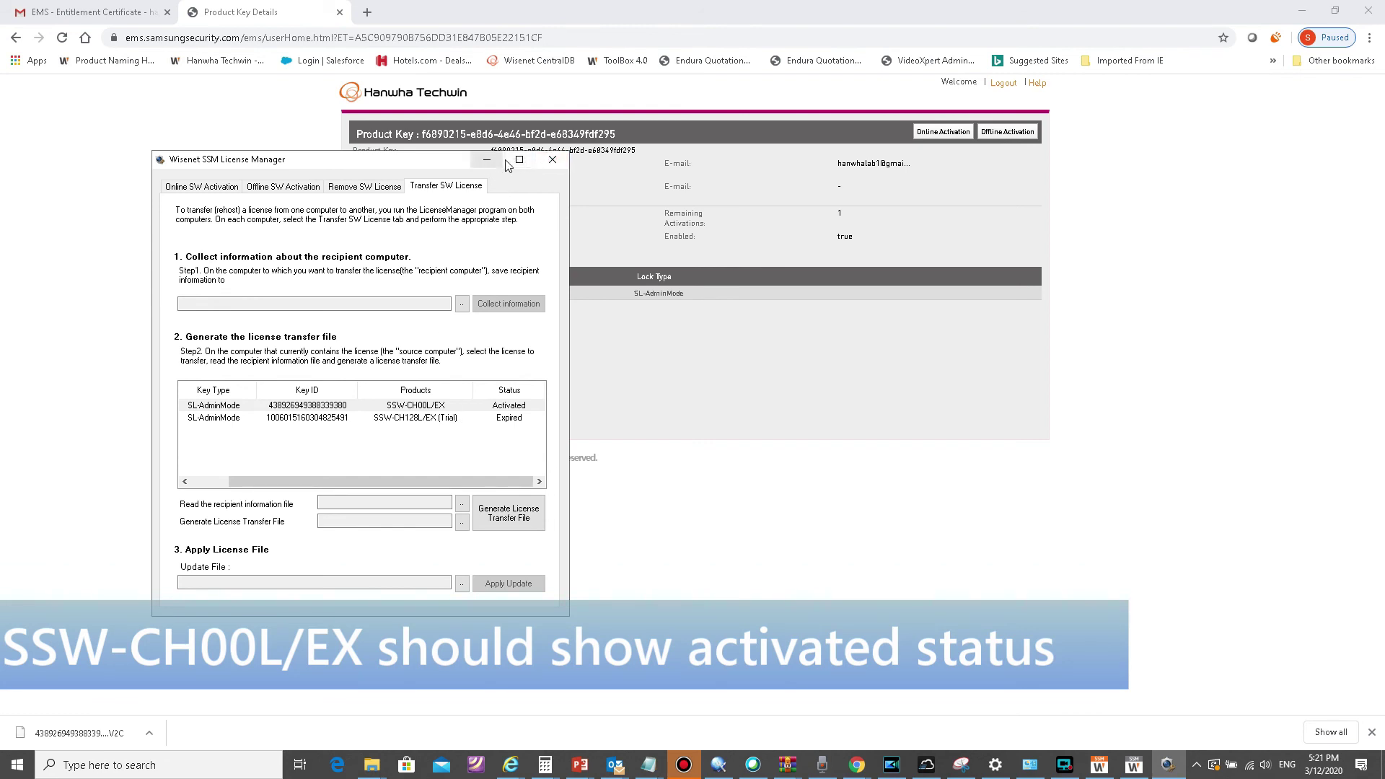
click(547, 163)
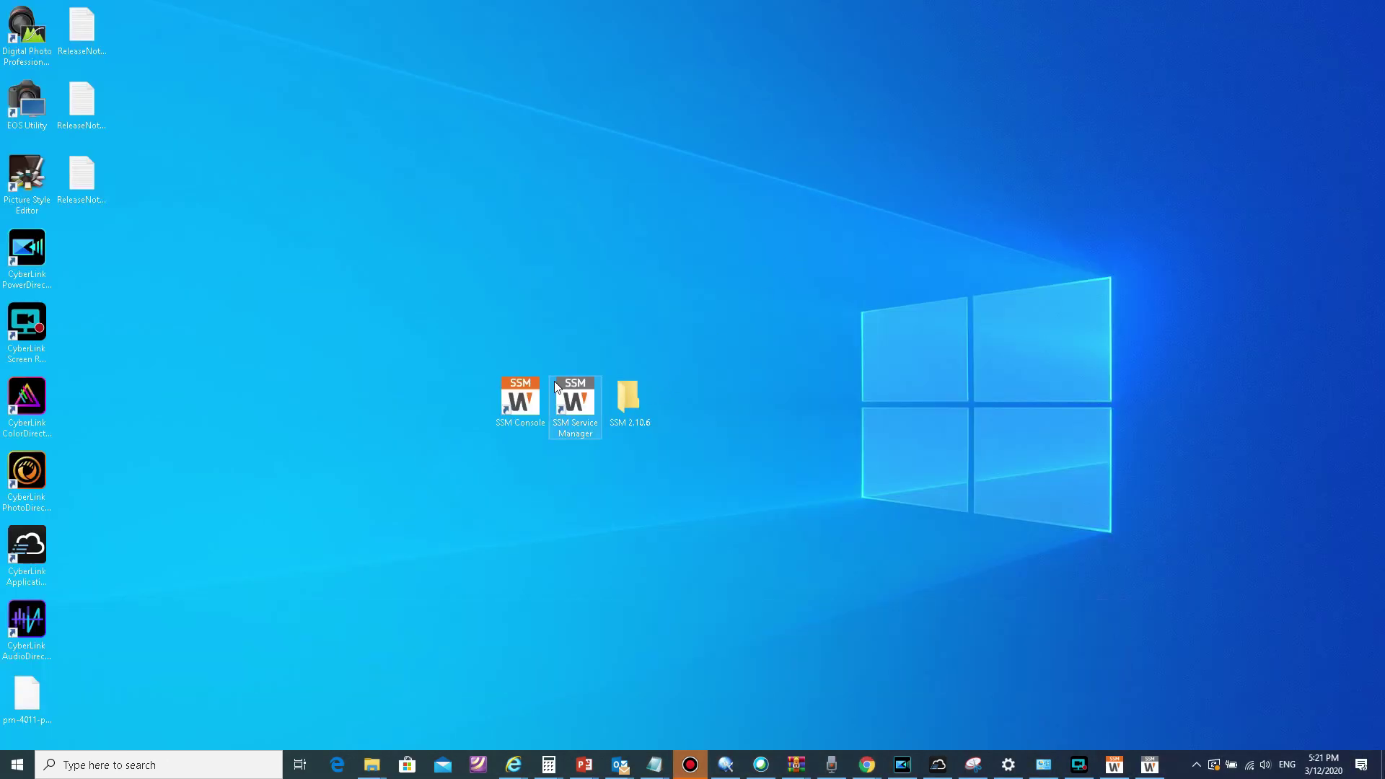
Step: Restart the SystemManager and MediaServer services in SSM Service Manager
click(567, 390)
double_click(568, 390)
click(573, 222)
click(769, 494)
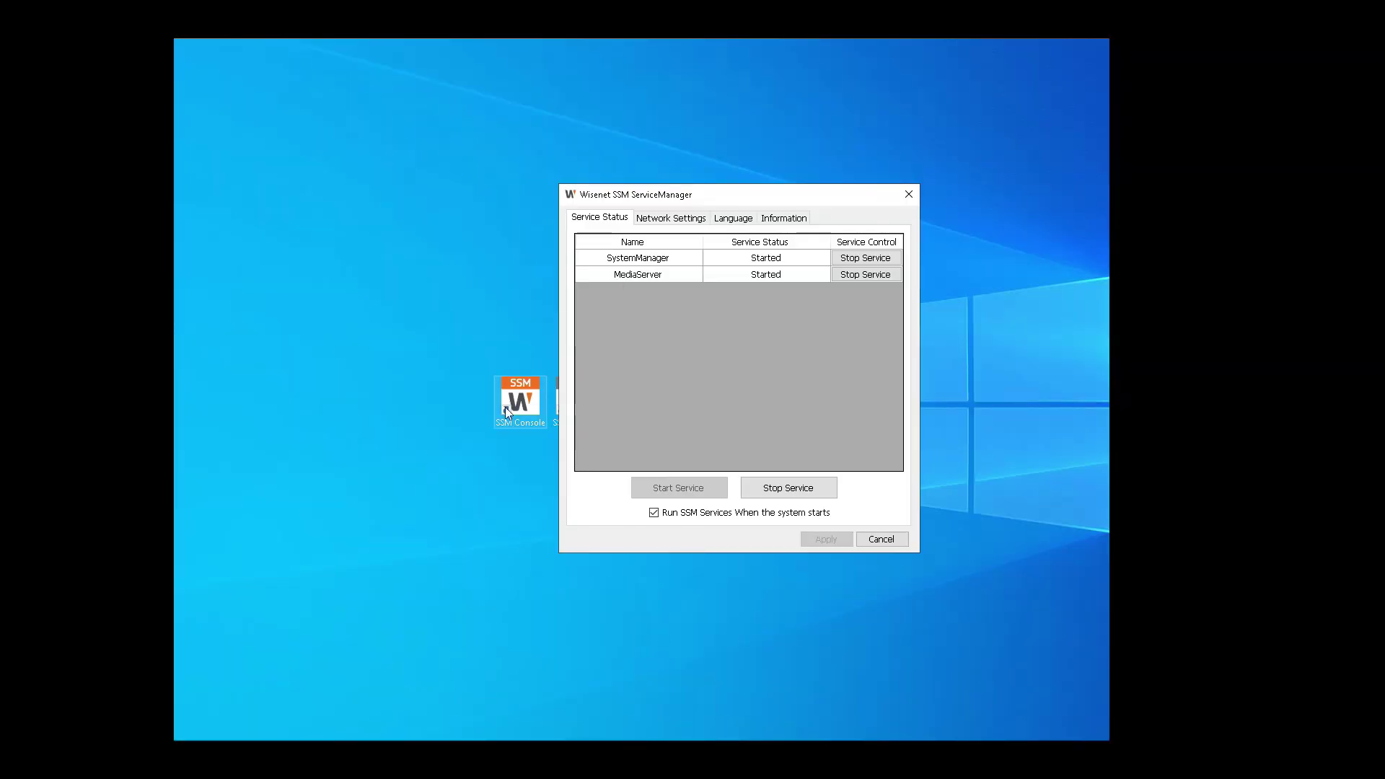
Step: Launch SSM Console Client and log in as admin to the local server
click(506, 407)
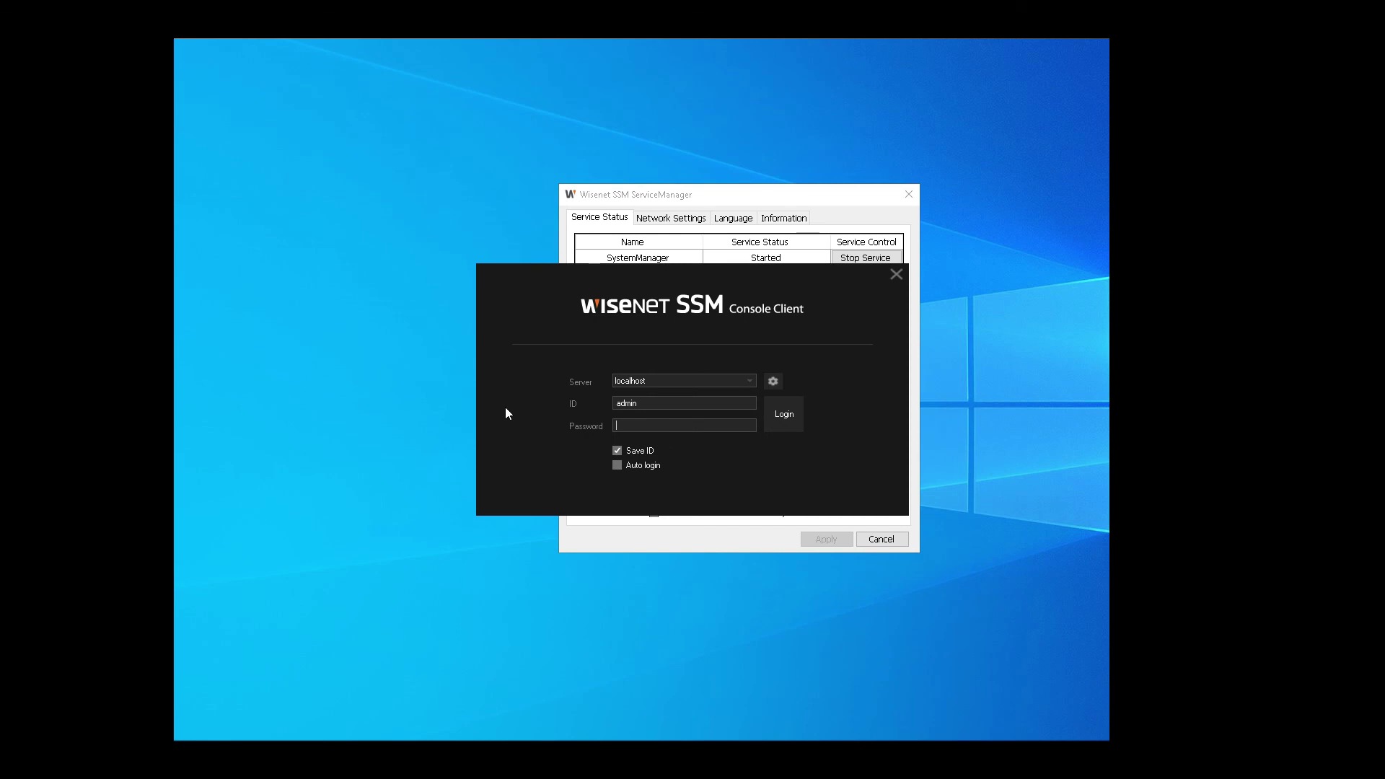
text(****)
click(782, 417)
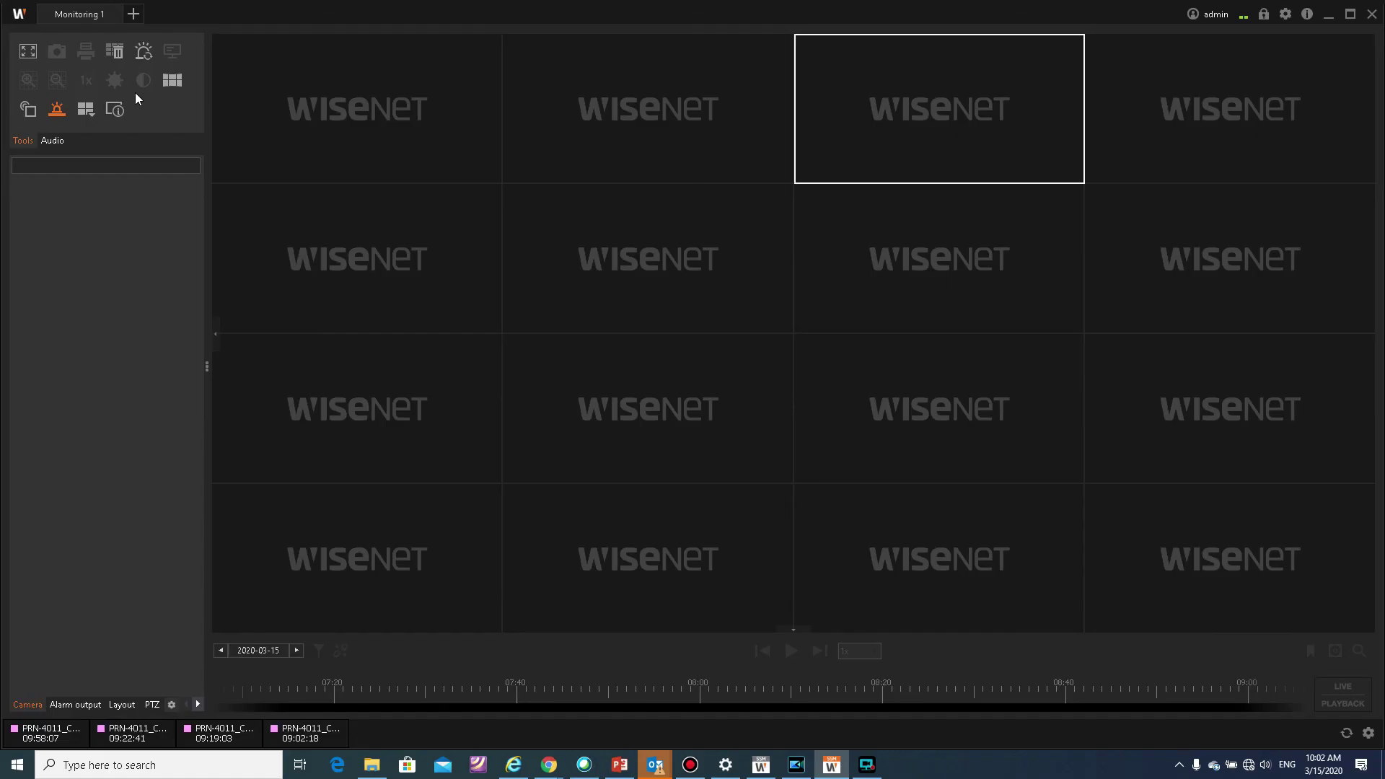
Step: Add a Configuration tab and open device registration under SSM Server
click(134, 15)
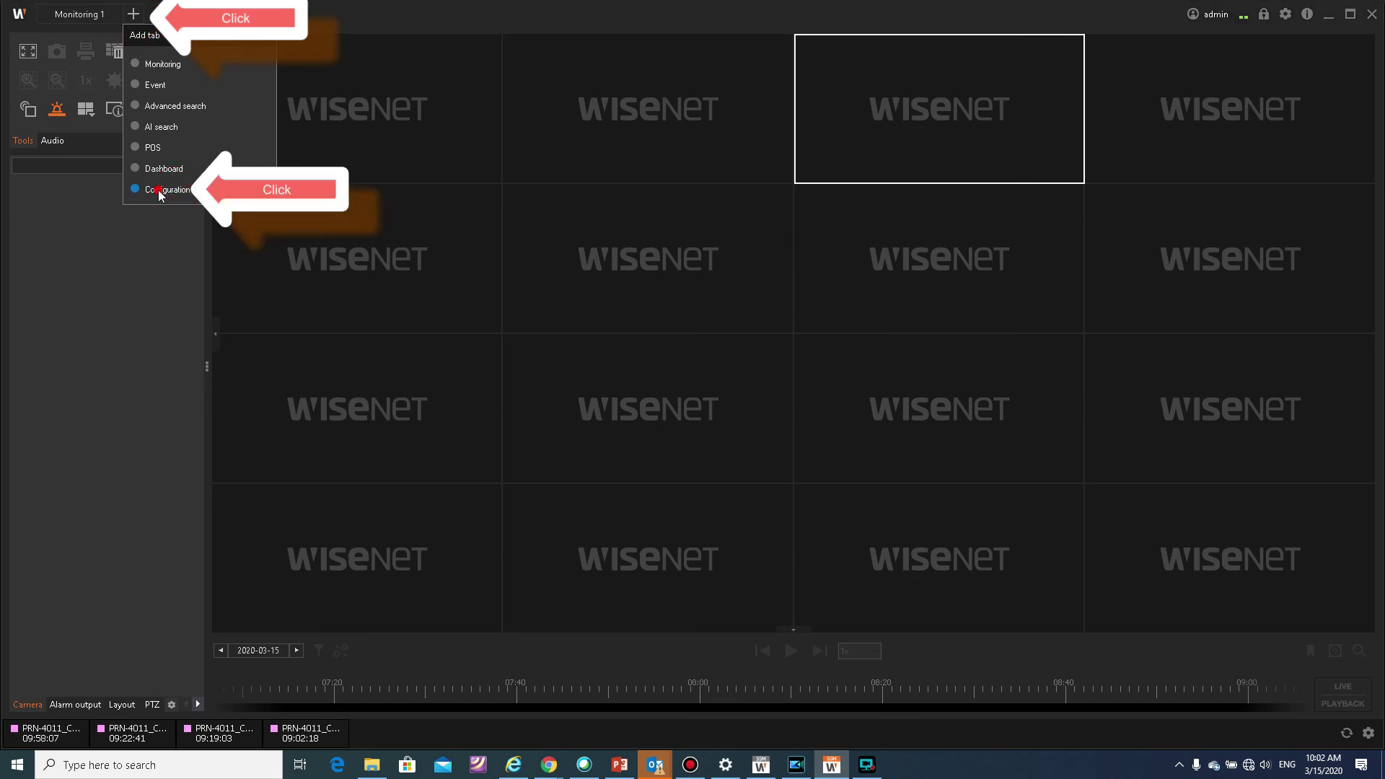
click(179, 195)
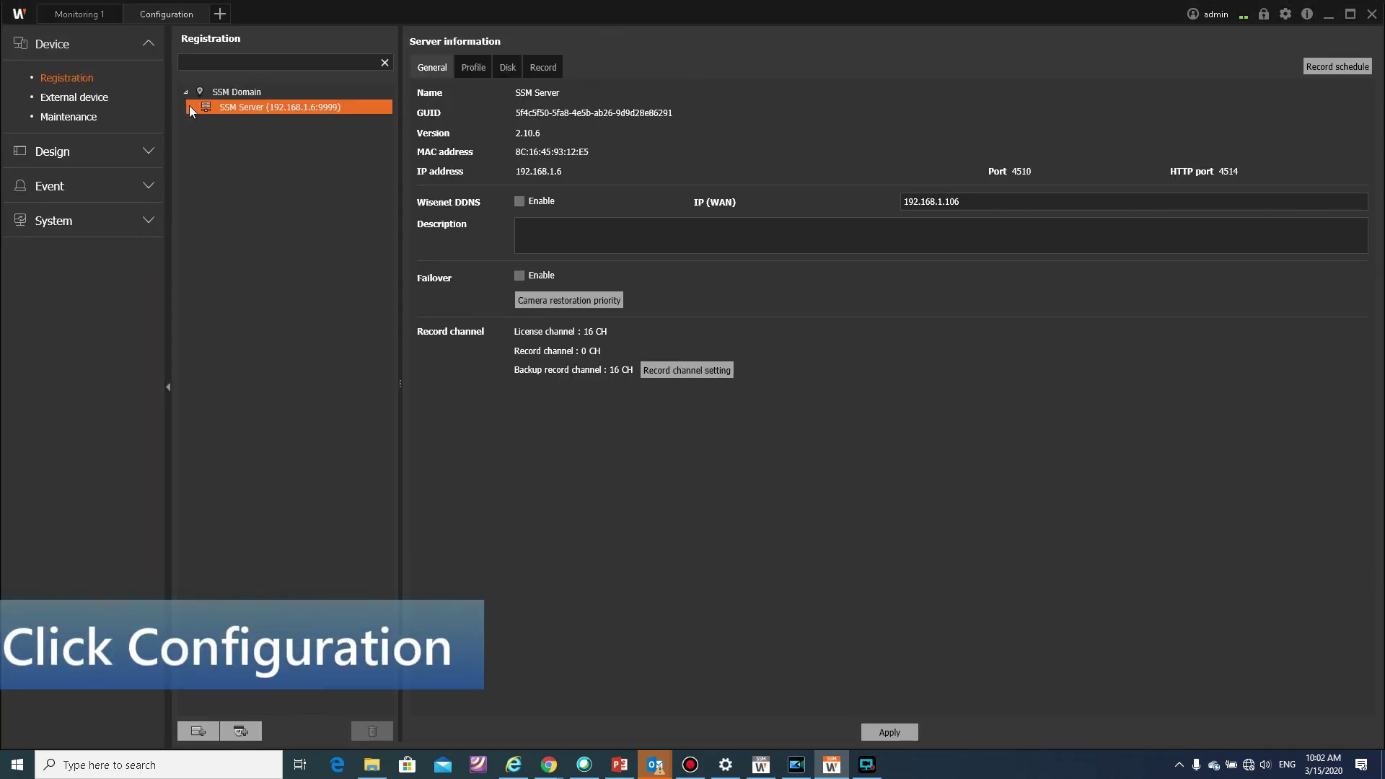
click(245, 107)
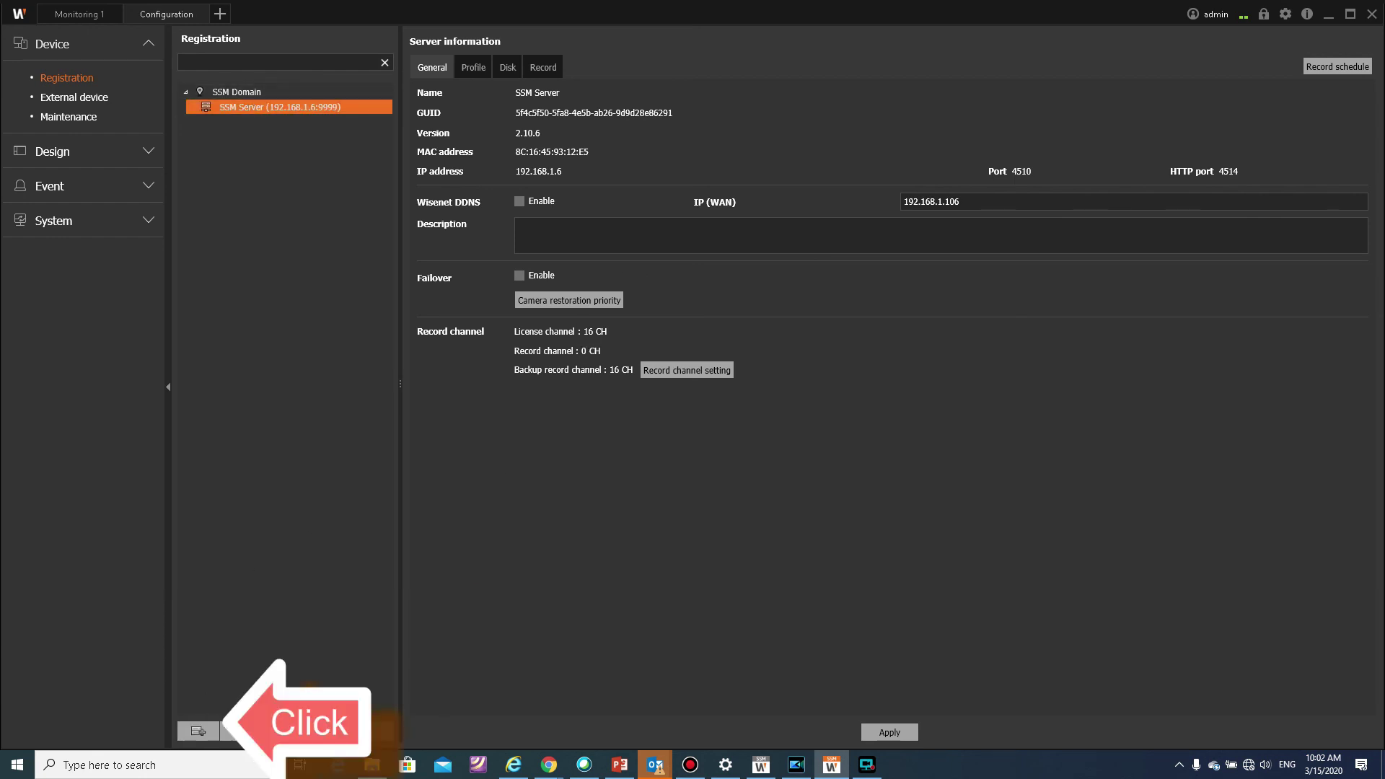
click(198, 731)
Step: Register the PRN-4011 NVRs 192.168.1.201 and 192.168.1.205 with their login credentials and list their channels
click(377, 276)
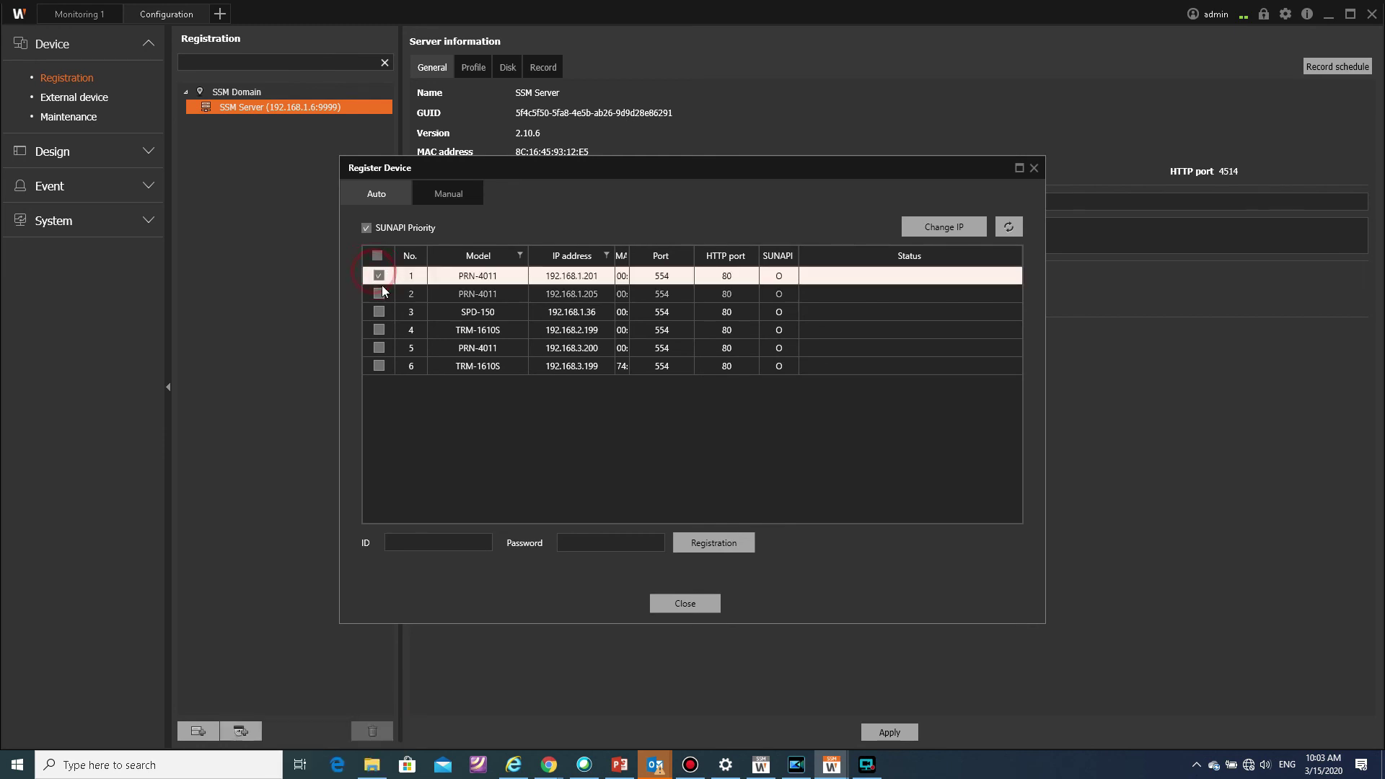
click(379, 294)
click(447, 541)
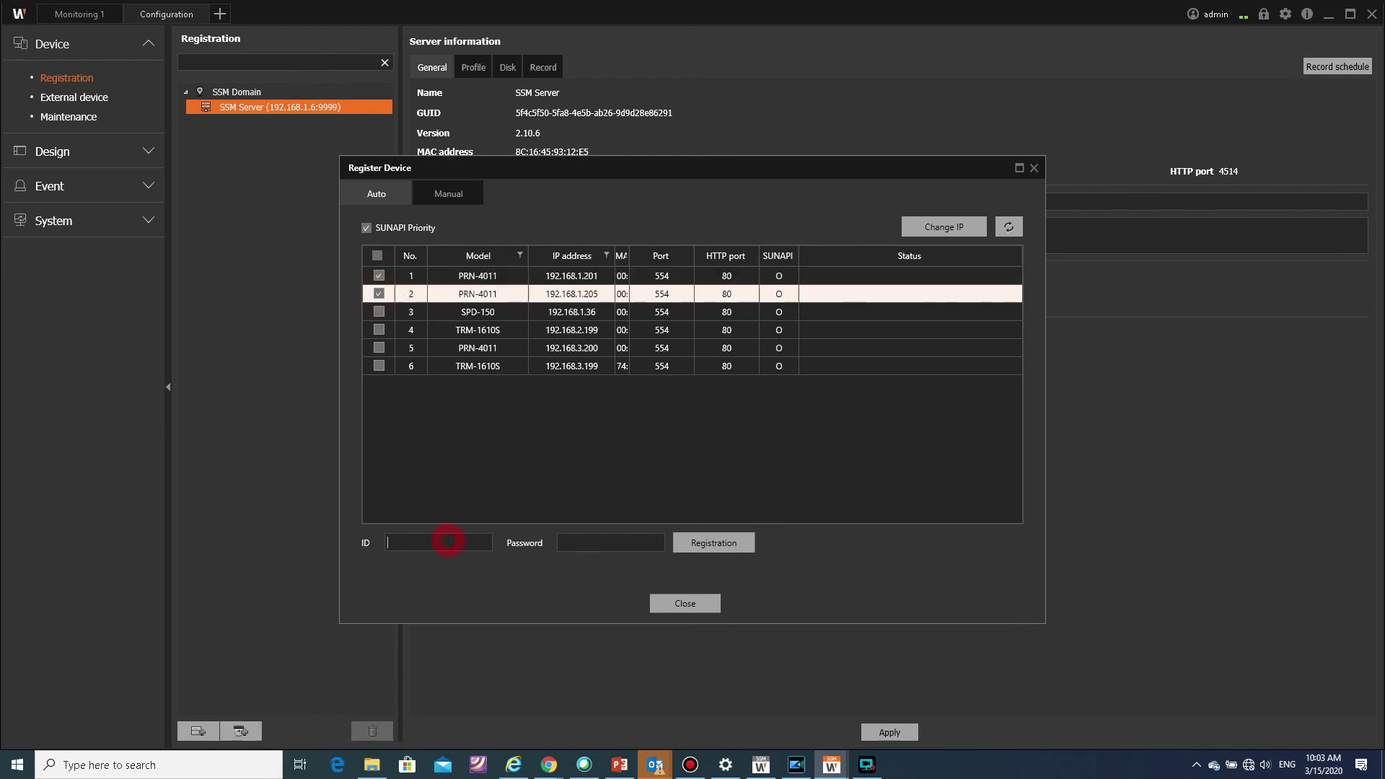
text(********)
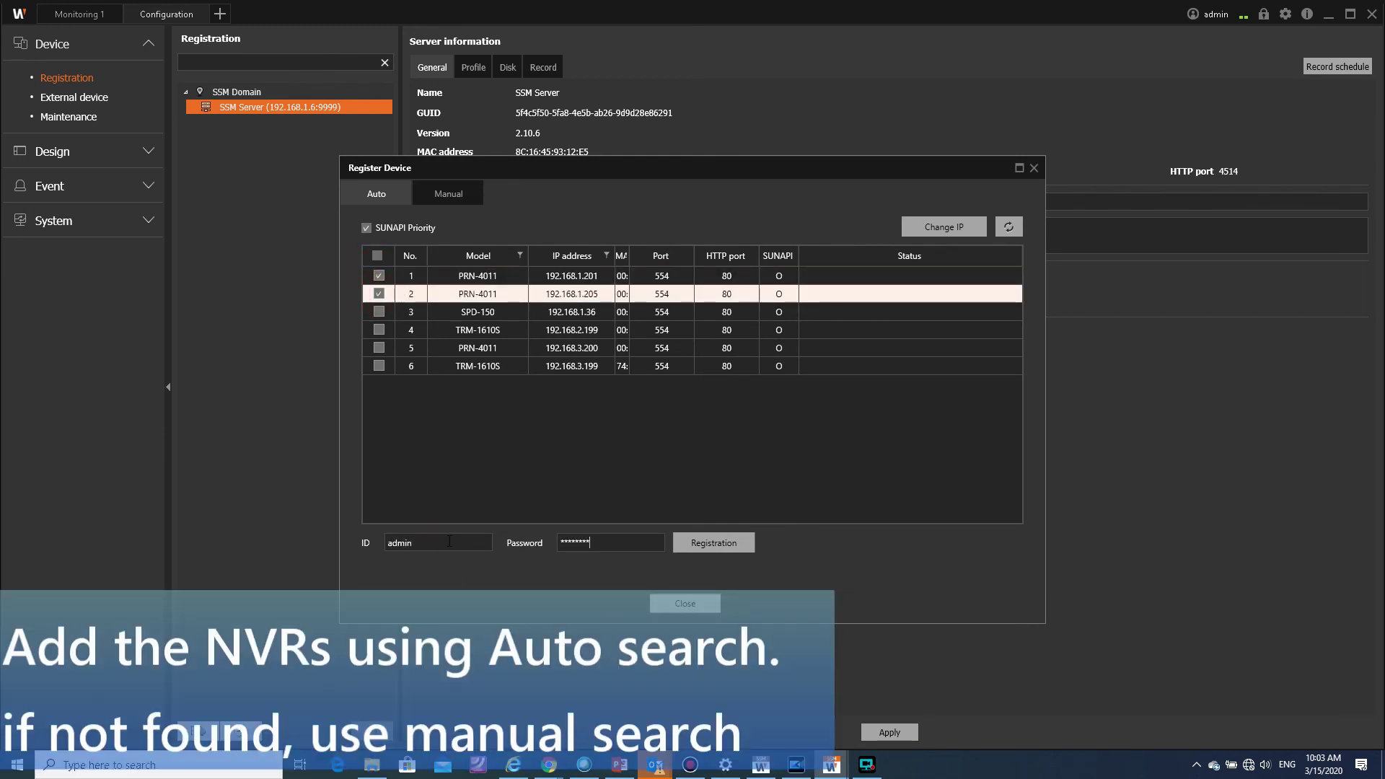
click(693, 542)
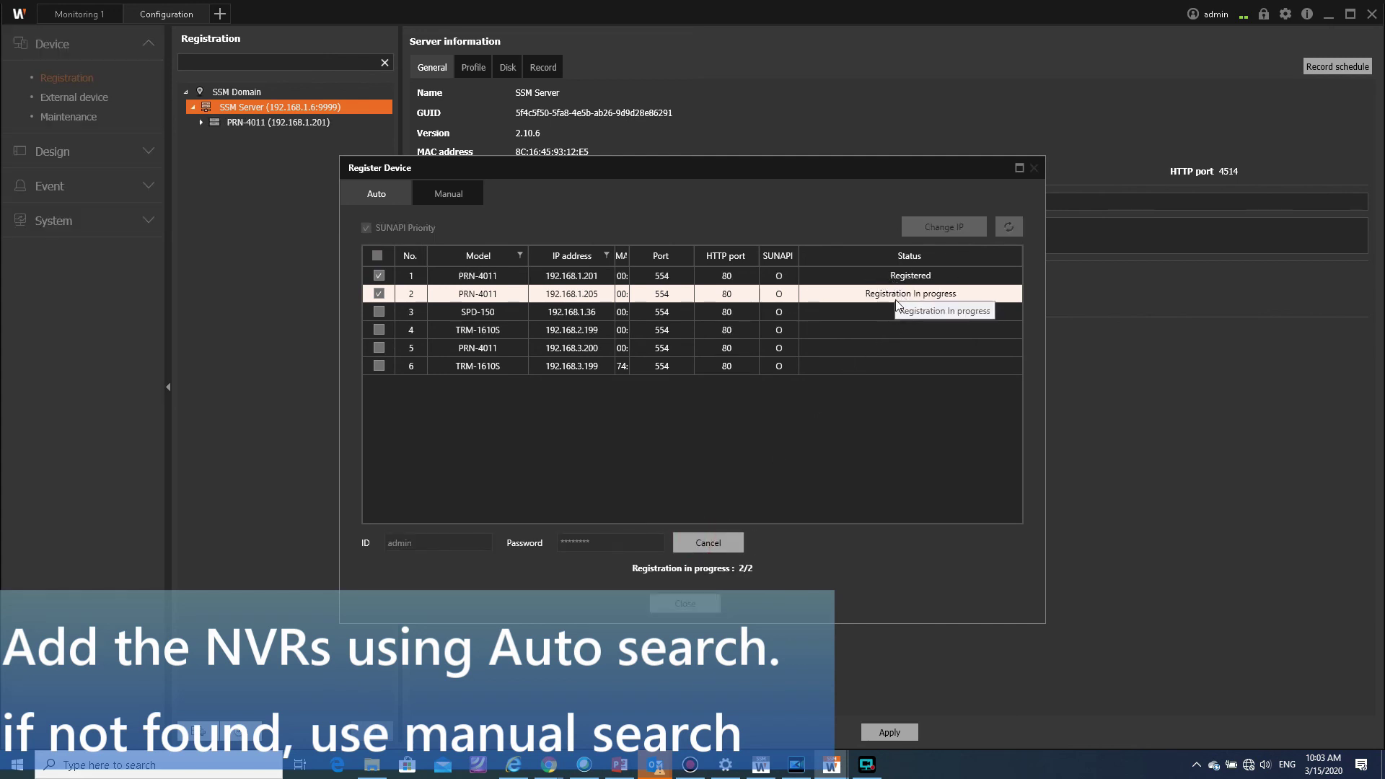
click(685, 603)
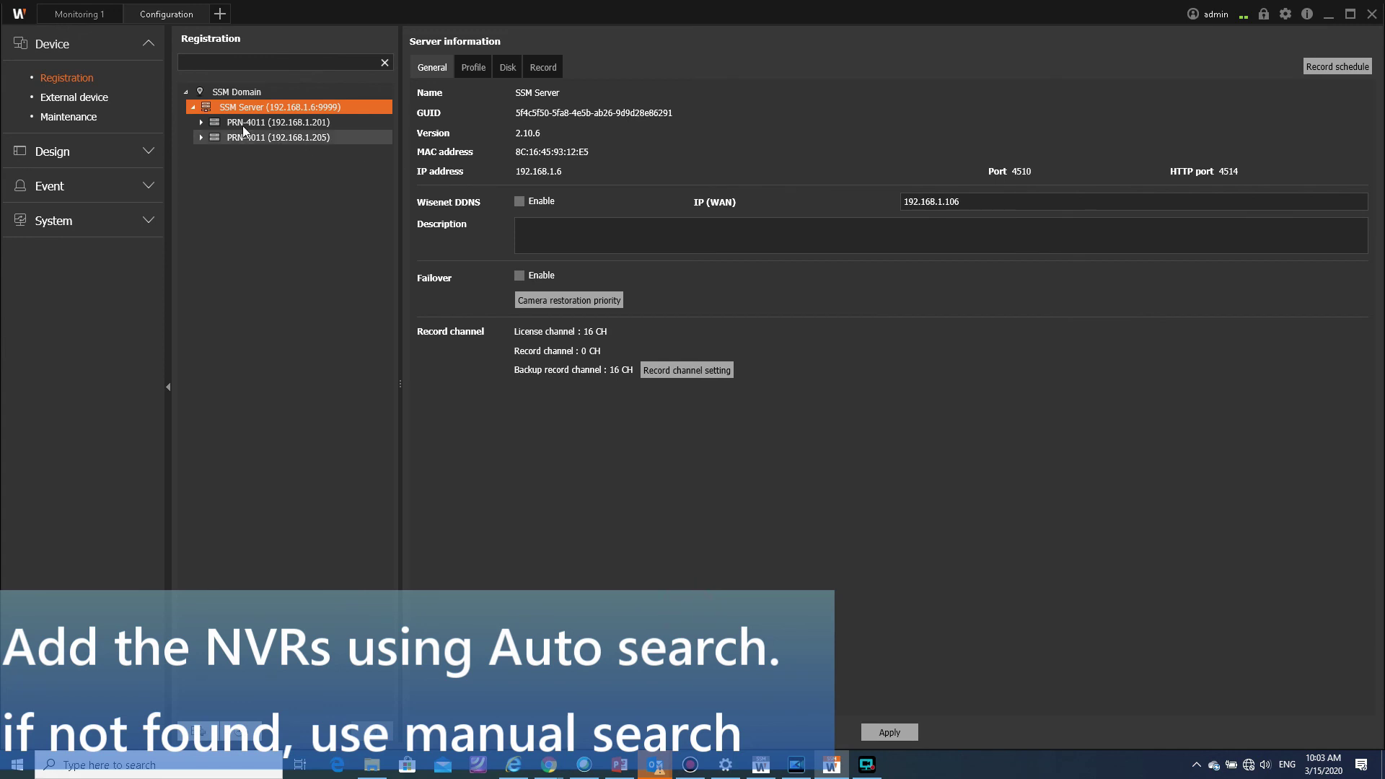
click(200, 123)
click(201, 228)
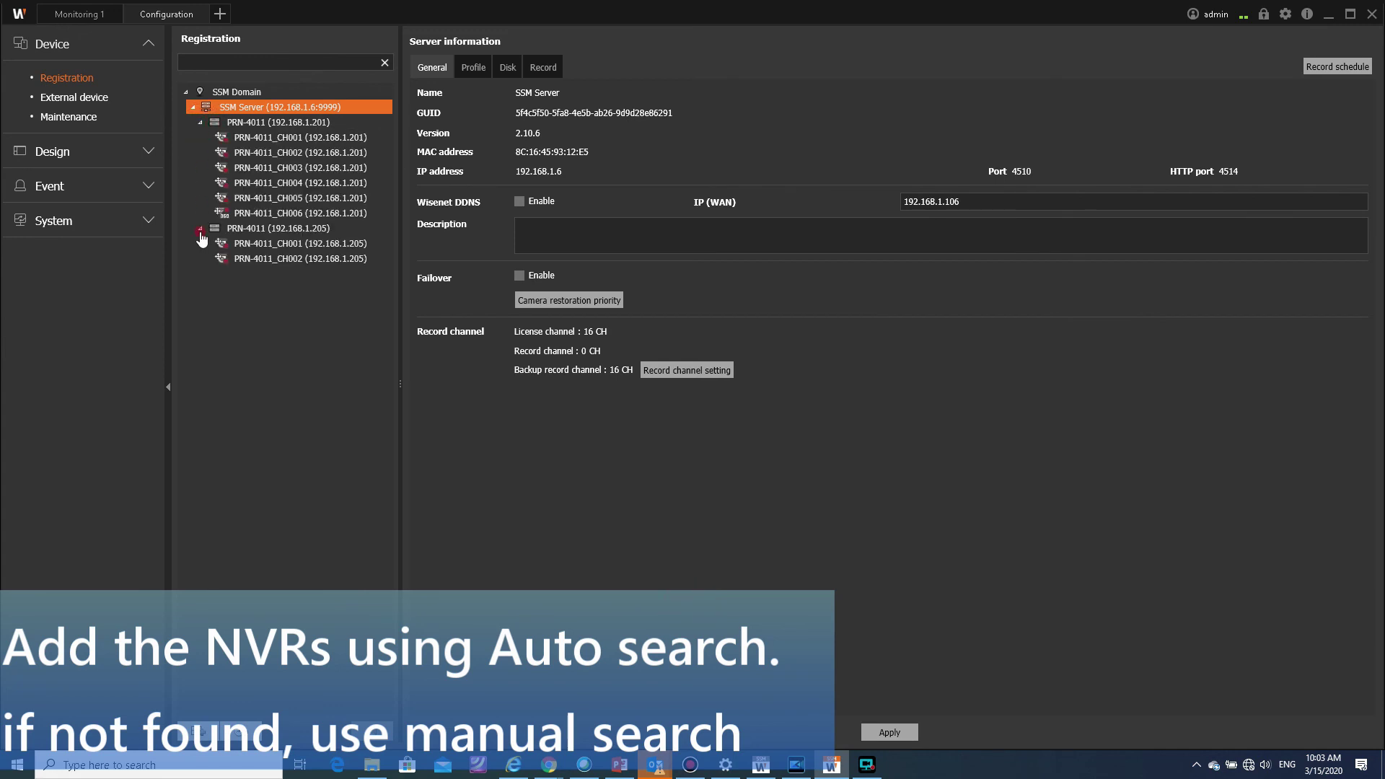
click(82, 17)
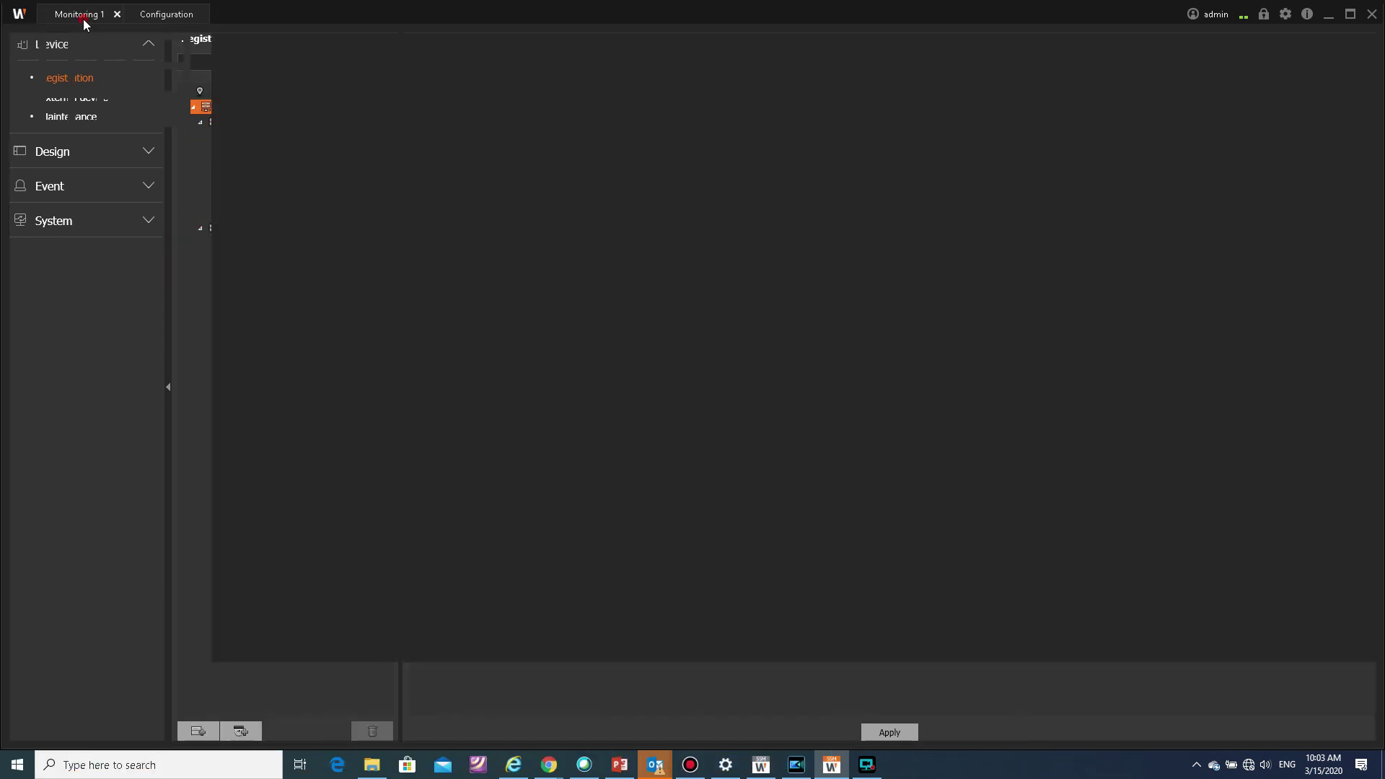
Step: Expand both NVRs and show NVR 192.168.1.205's channels live in the grid
click(15, 182)
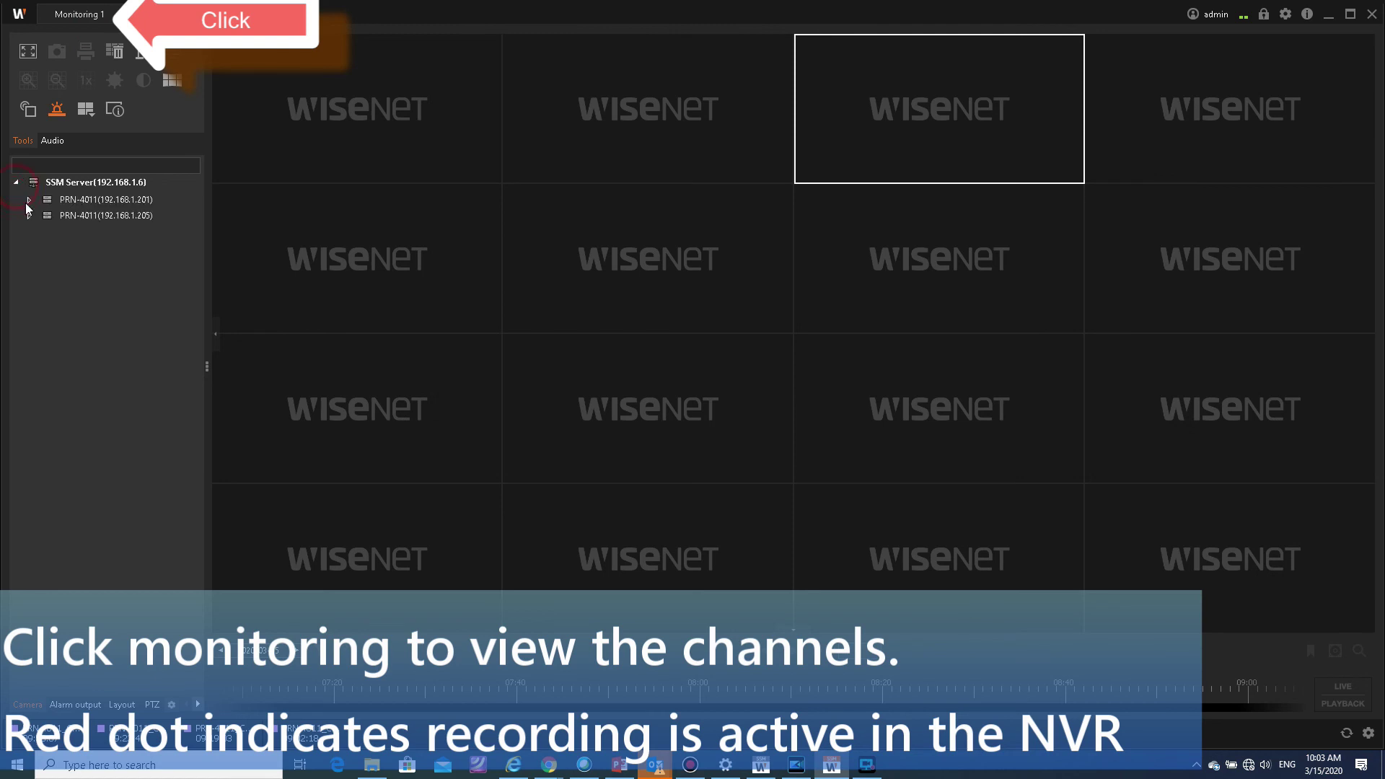
click(29, 202)
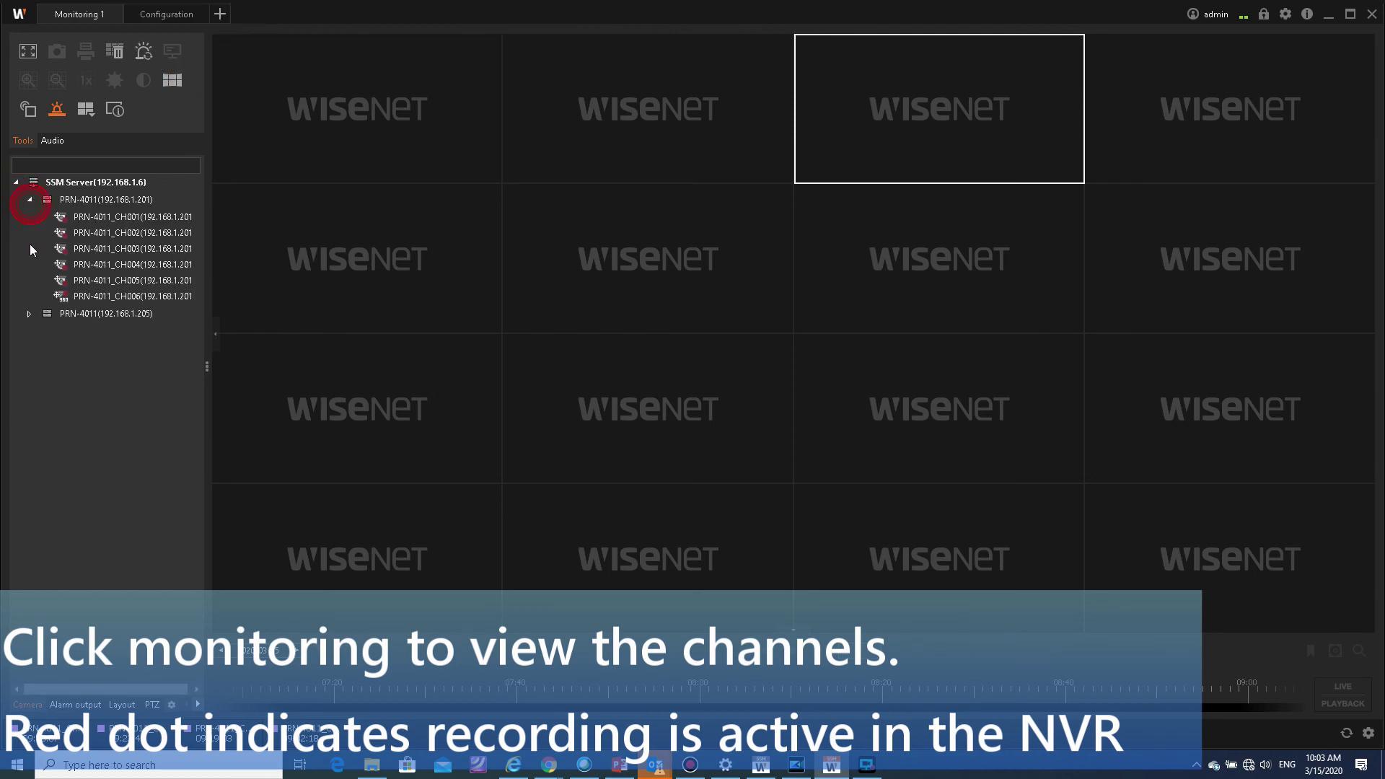
double_click(27, 314)
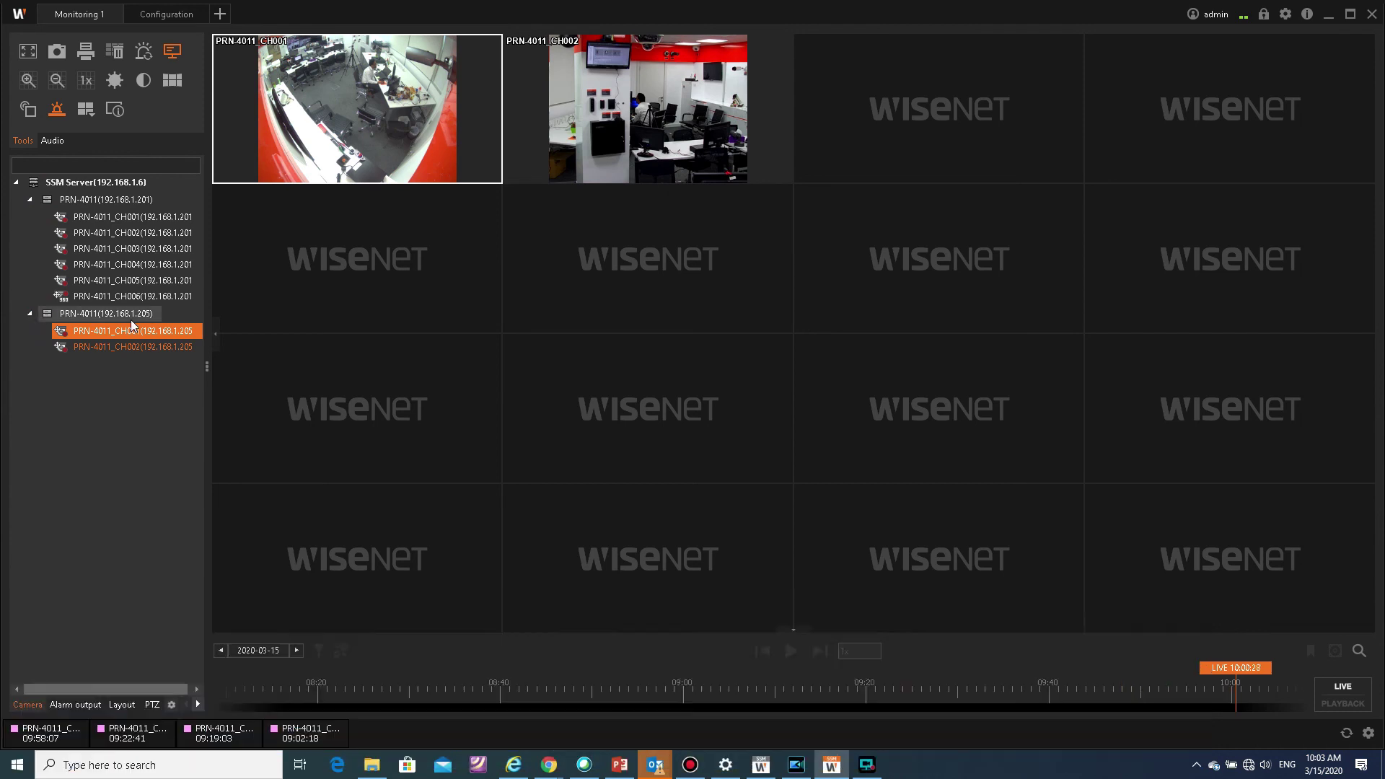
Step: Check recorded playback at 09:27:34, return to live, and open NVR 192.168.1.201's six channels
click(1354, 689)
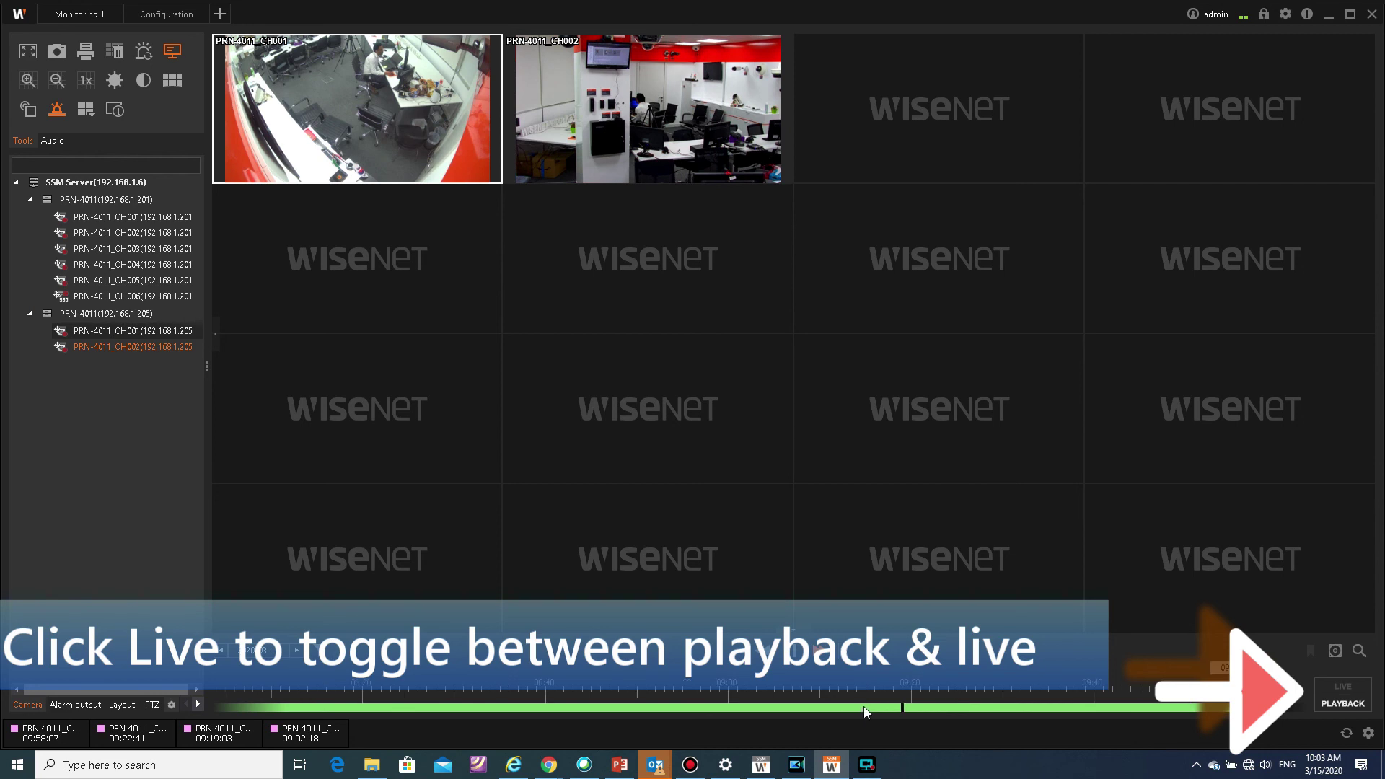
click(980, 707)
click(1097, 711)
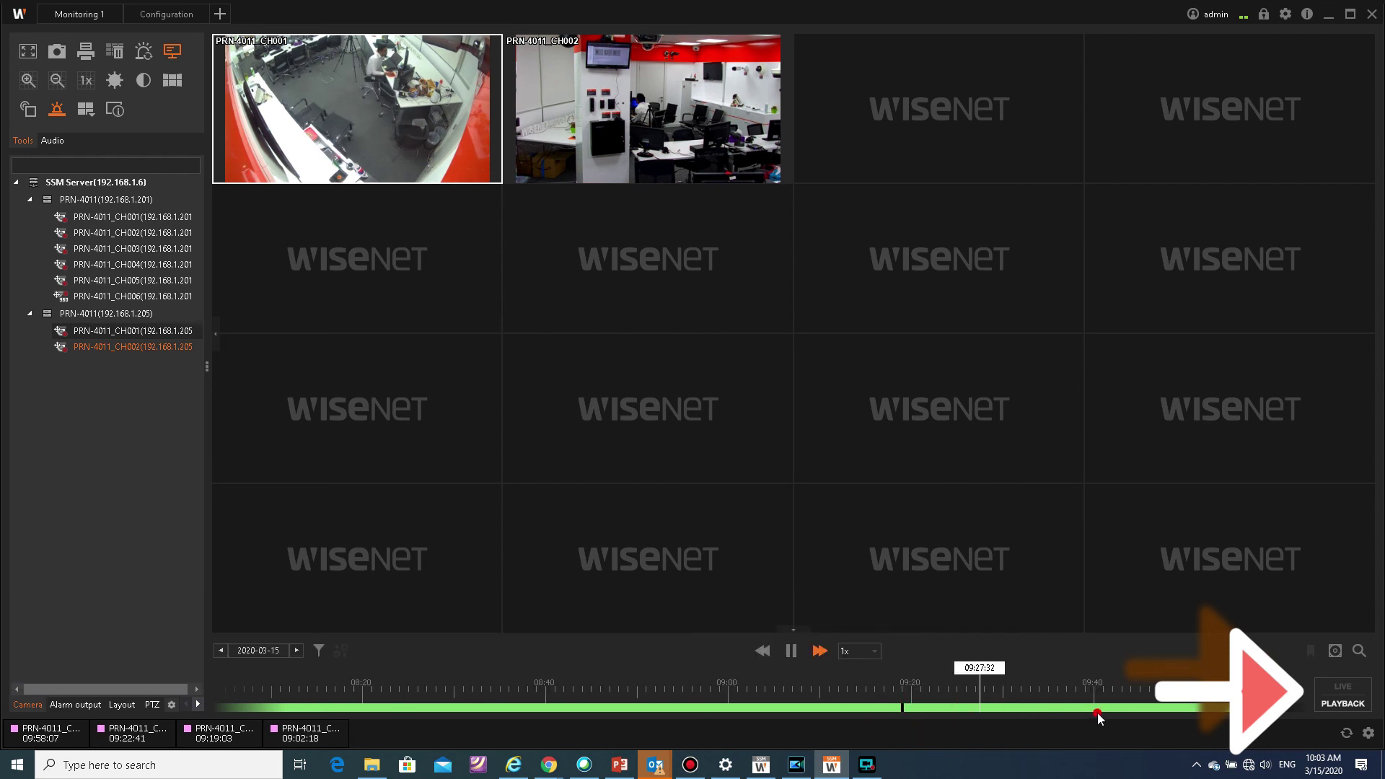
click(1343, 686)
double_click(102, 202)
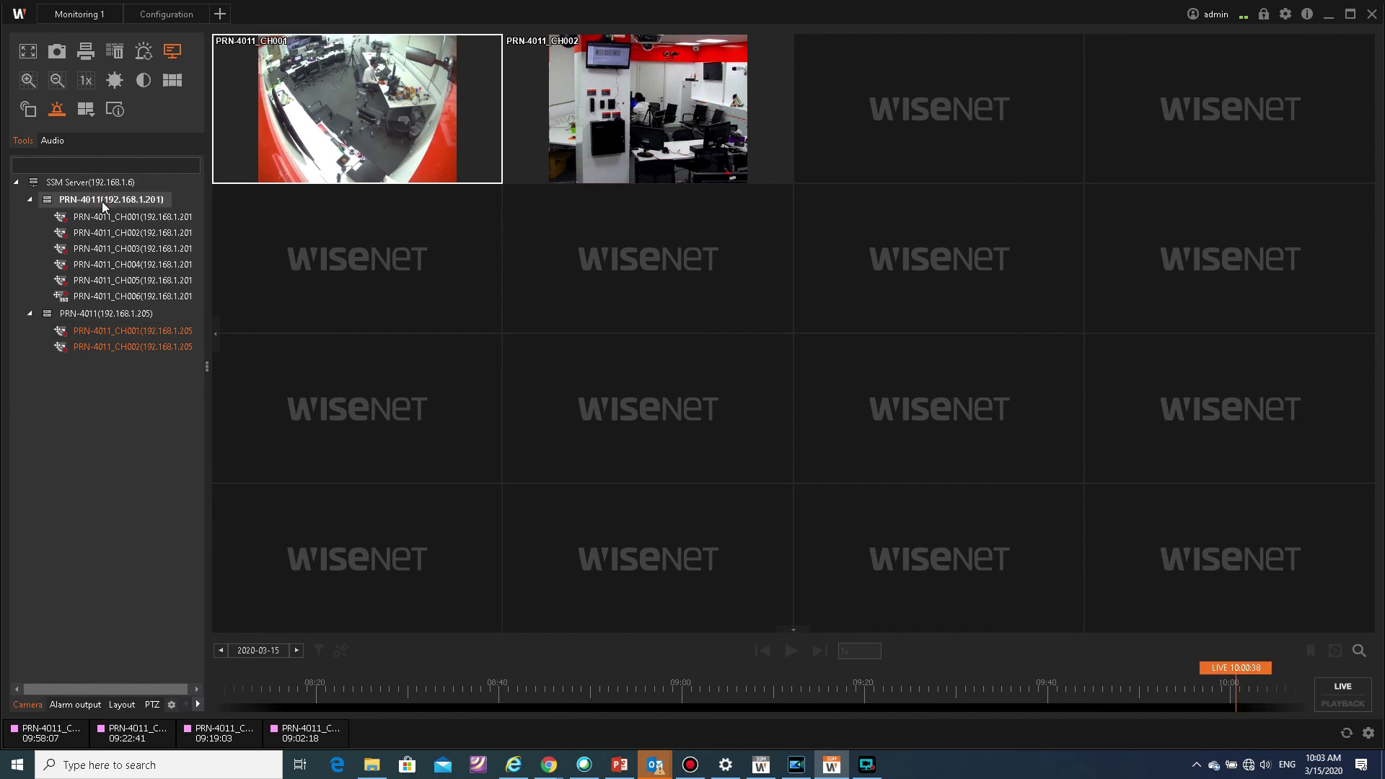